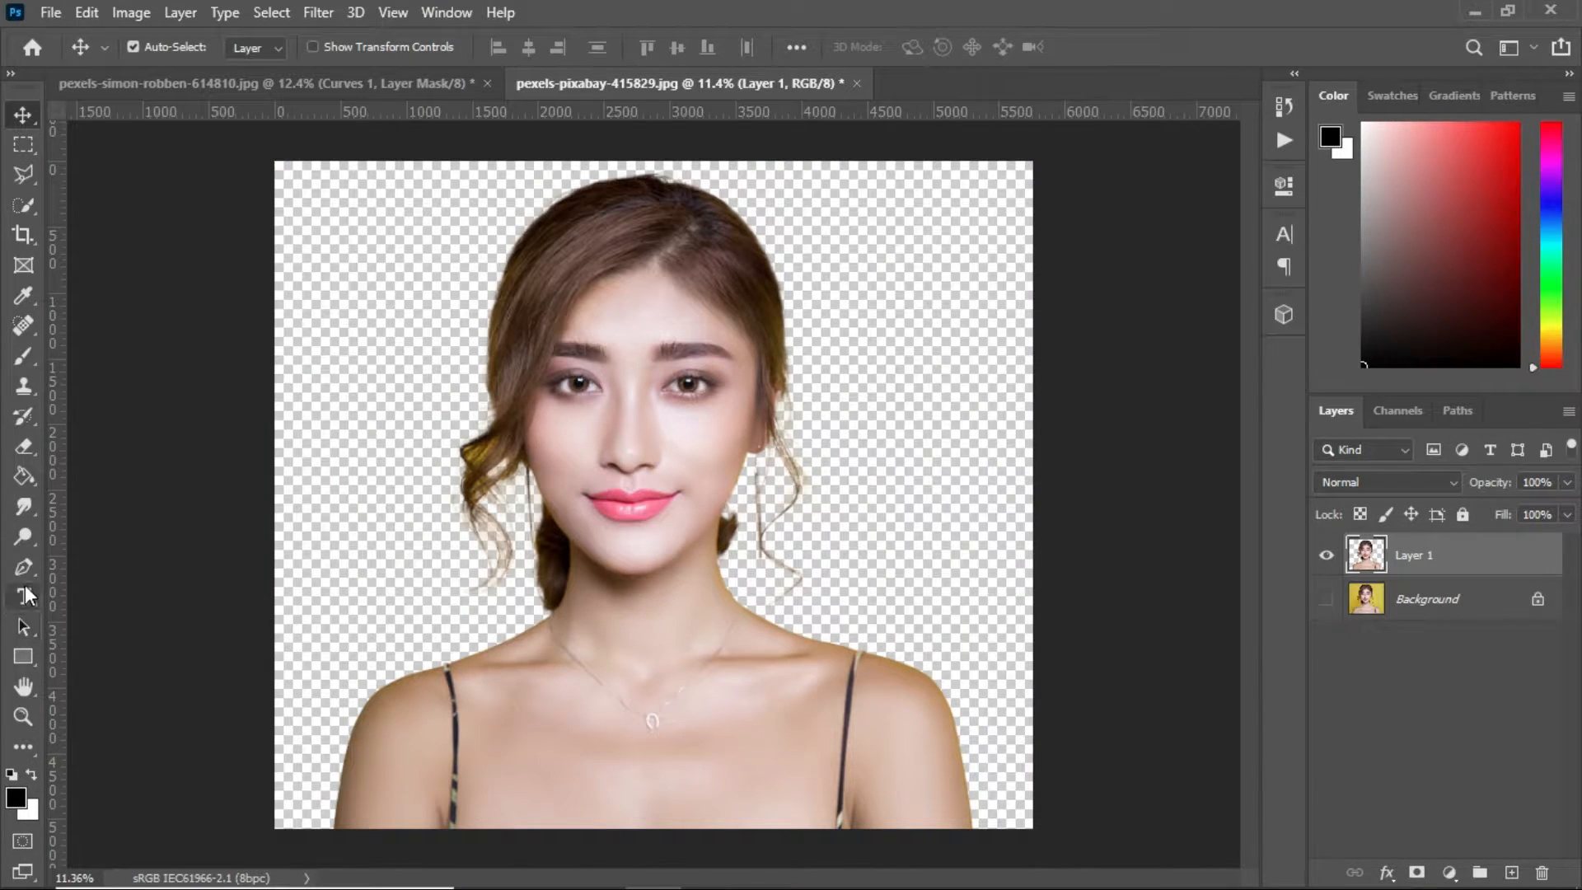
# Add a new layer directly above the Background layer and fill it with black.
pyautogui.click(1475, 599)
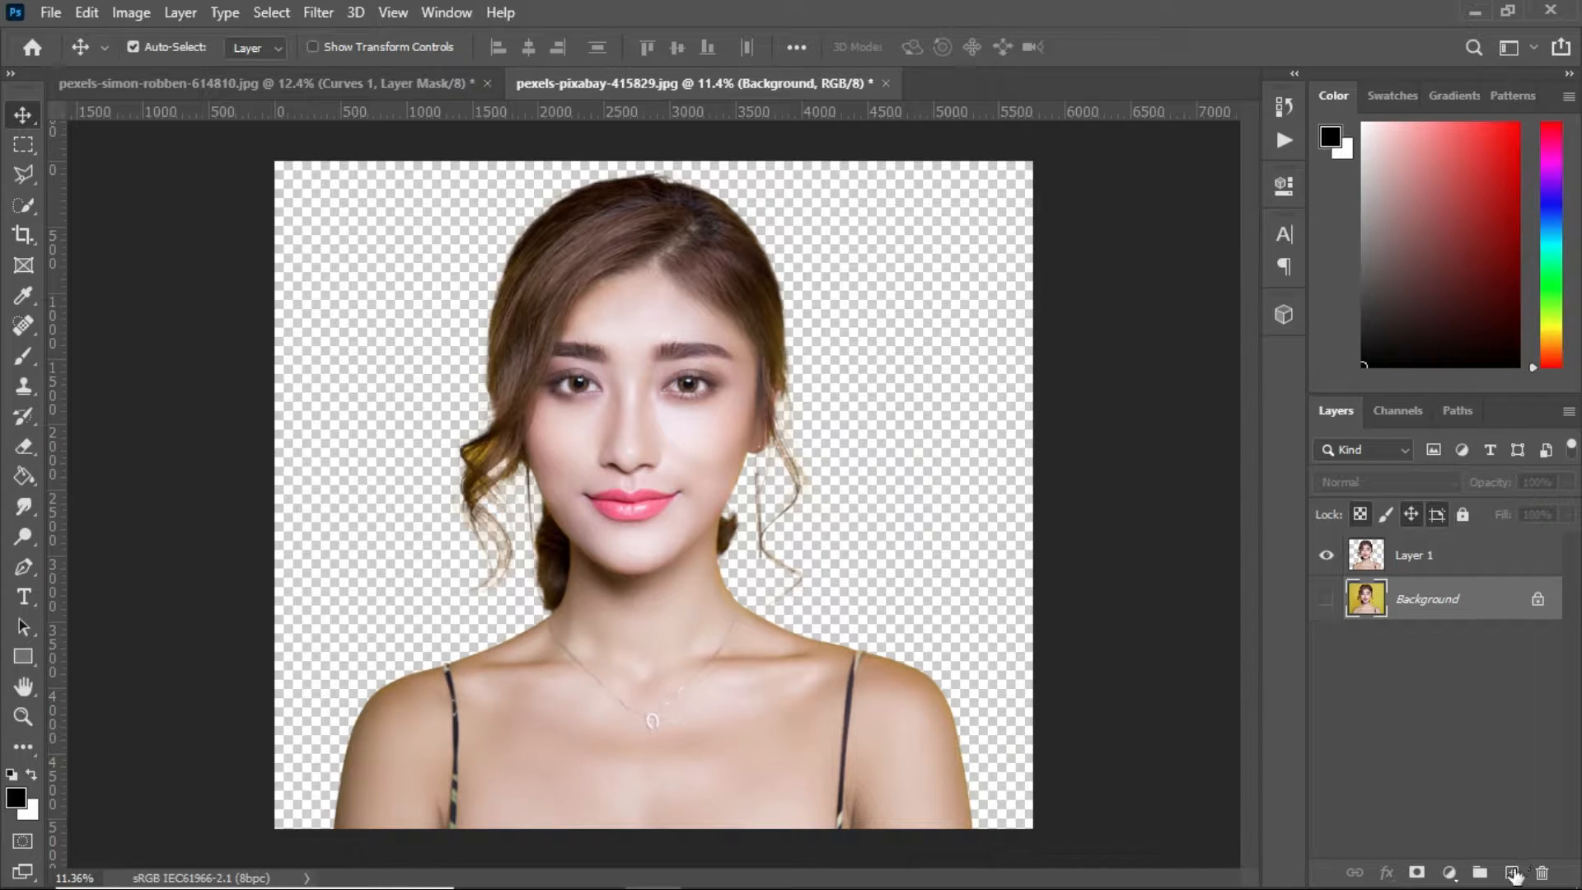
pyautogui.click(1513, 872)
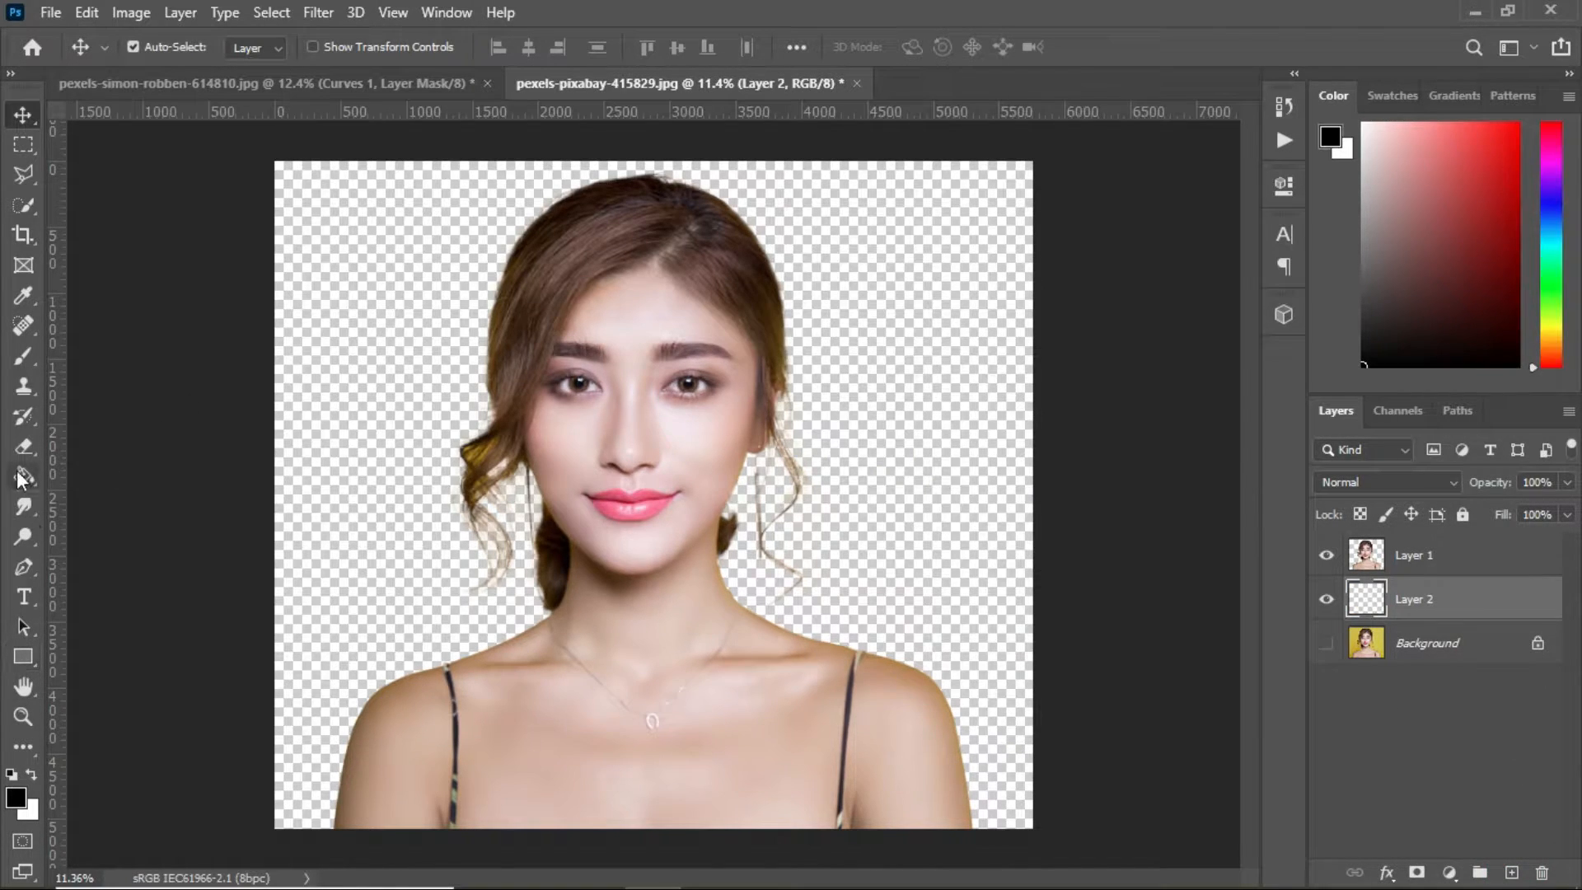
pyautogui.click(24, 477)
pyautogui.click(384, 536)
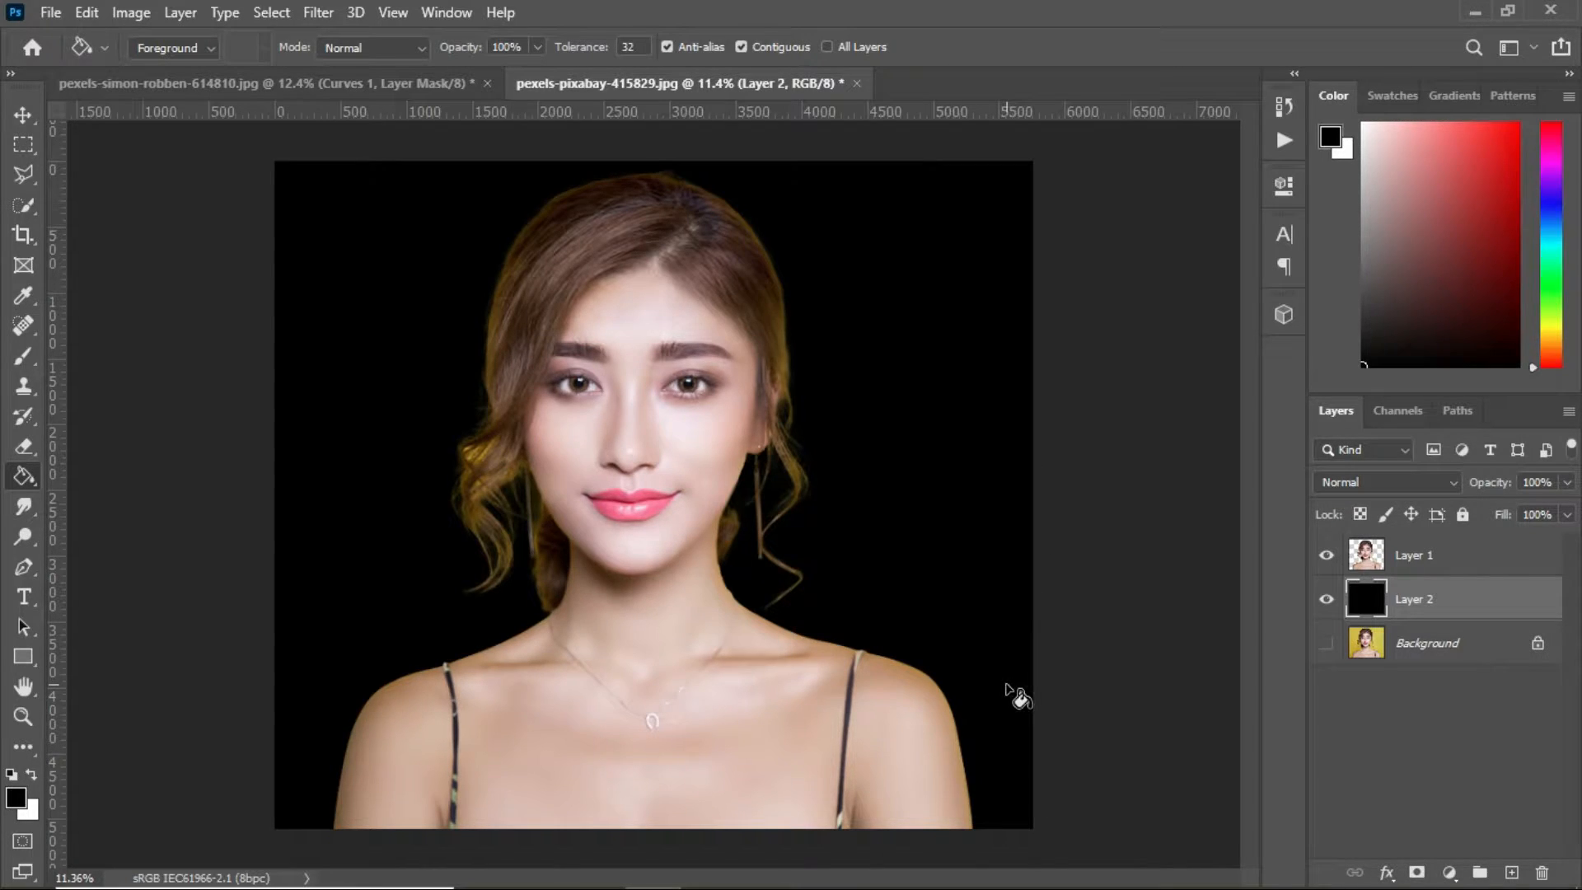
# Add a Black & White adjustment layer above Layer 1 with Reds at -33 and Yellows at 21.
pyautogui.click(1490, 566)
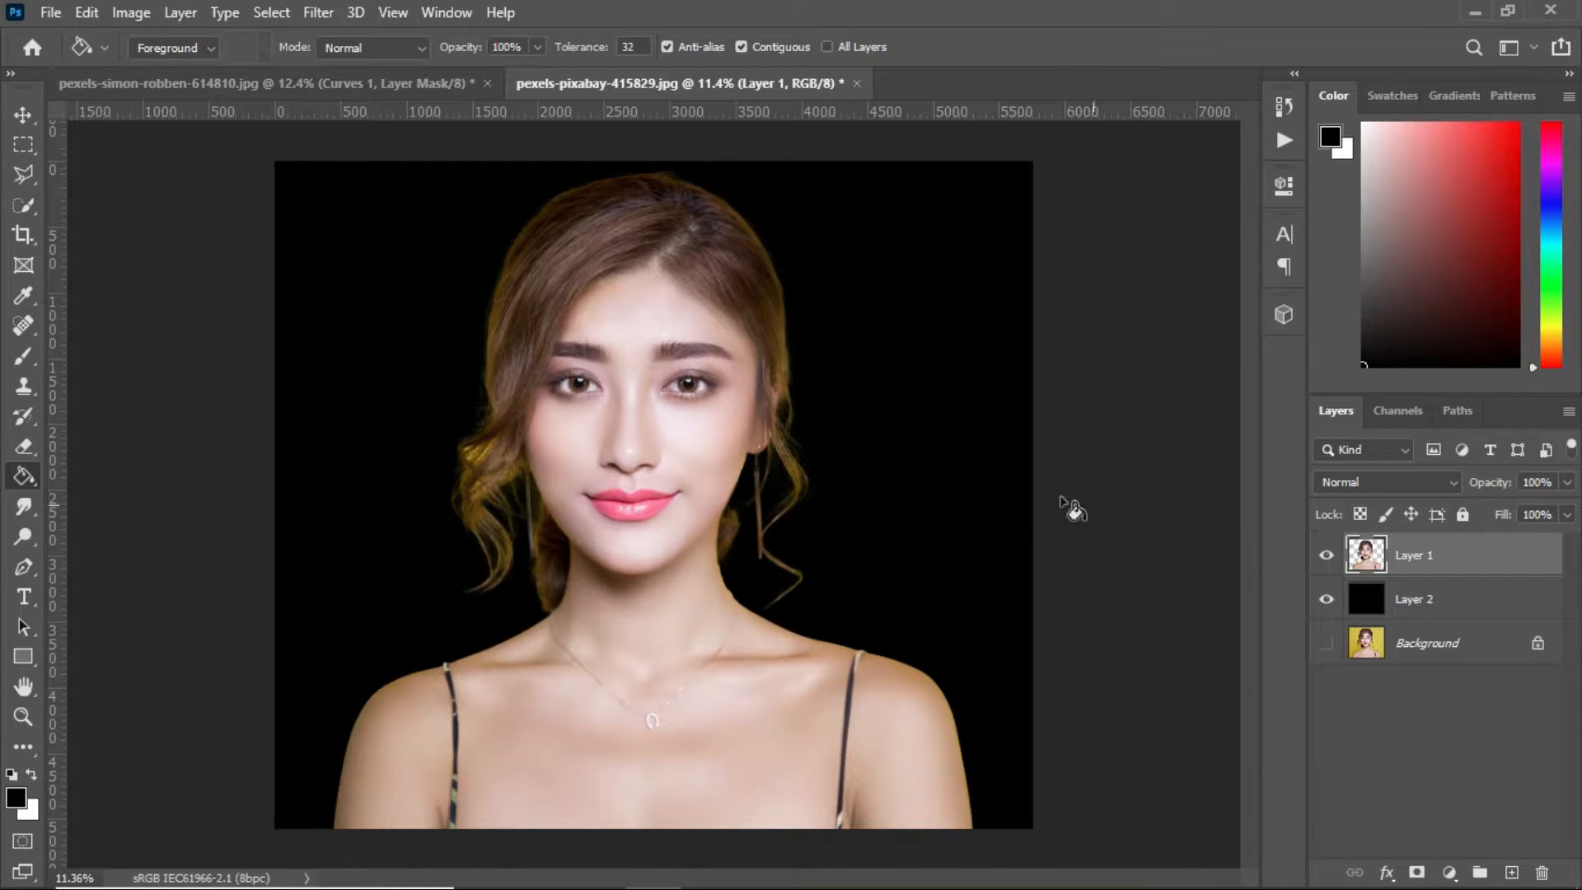
pyautogui.click(1450, 873)
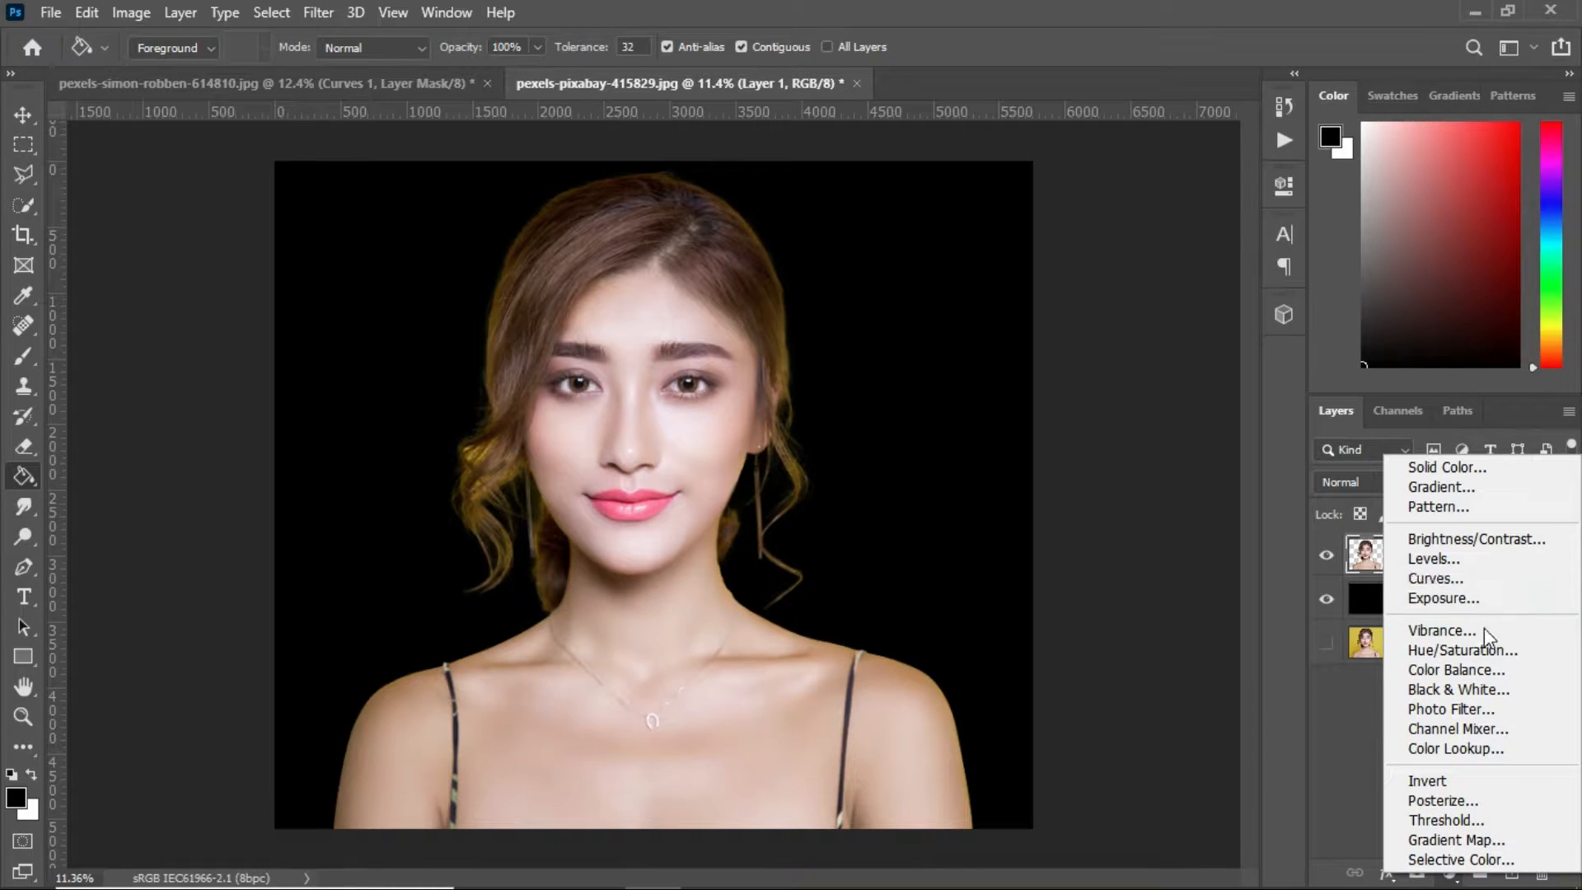
pyautogui.click(1499, 692)
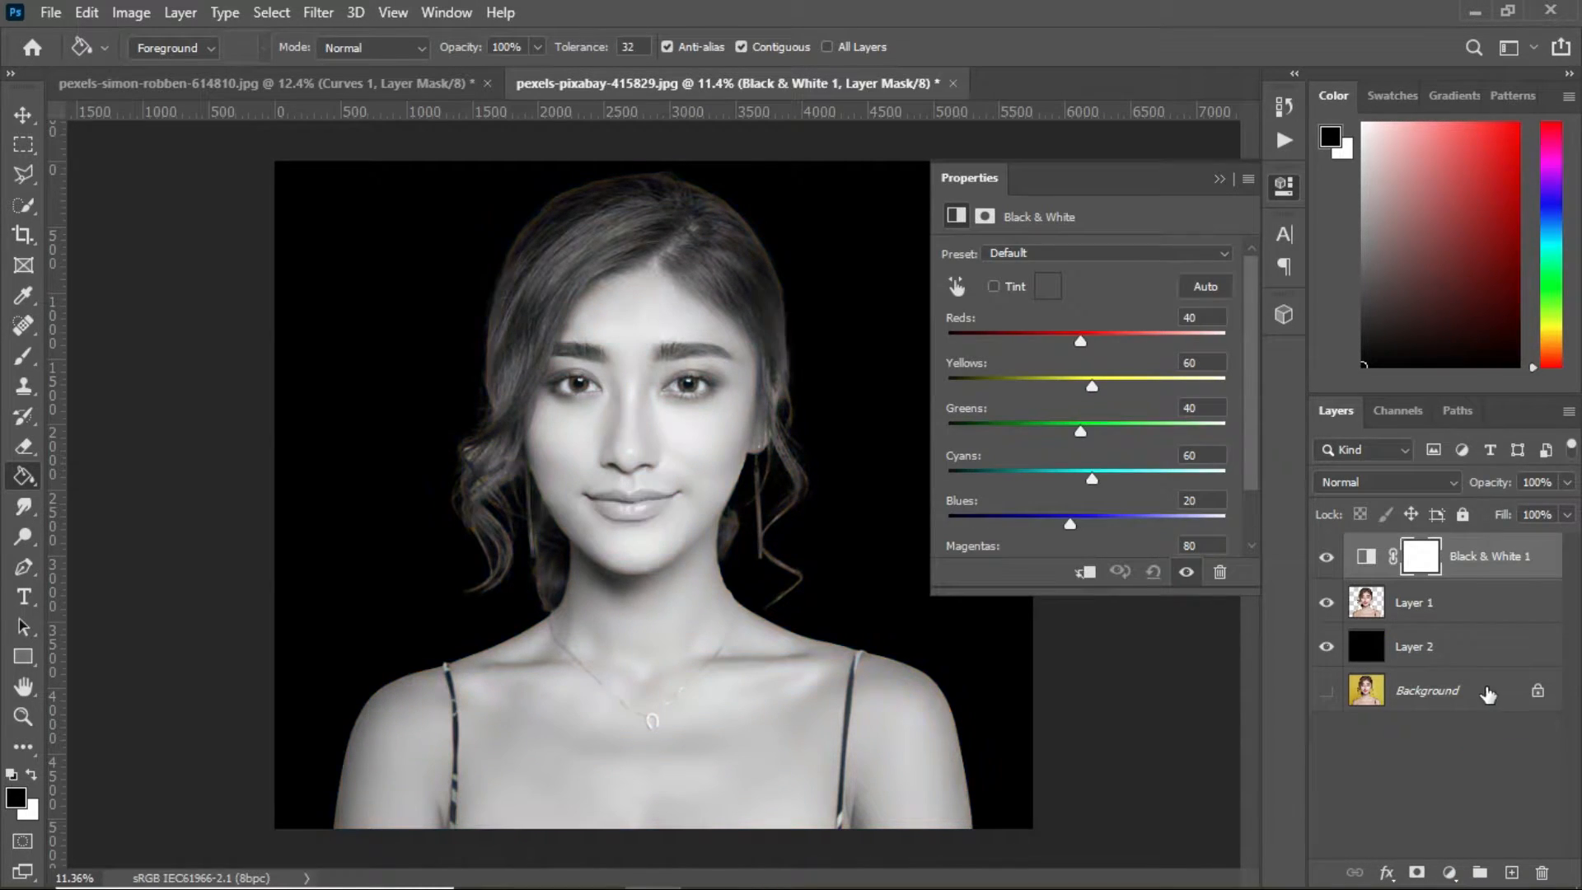
pyautogui.moveTo(1080, 337); pyautogui.dragTo(1070, 385)
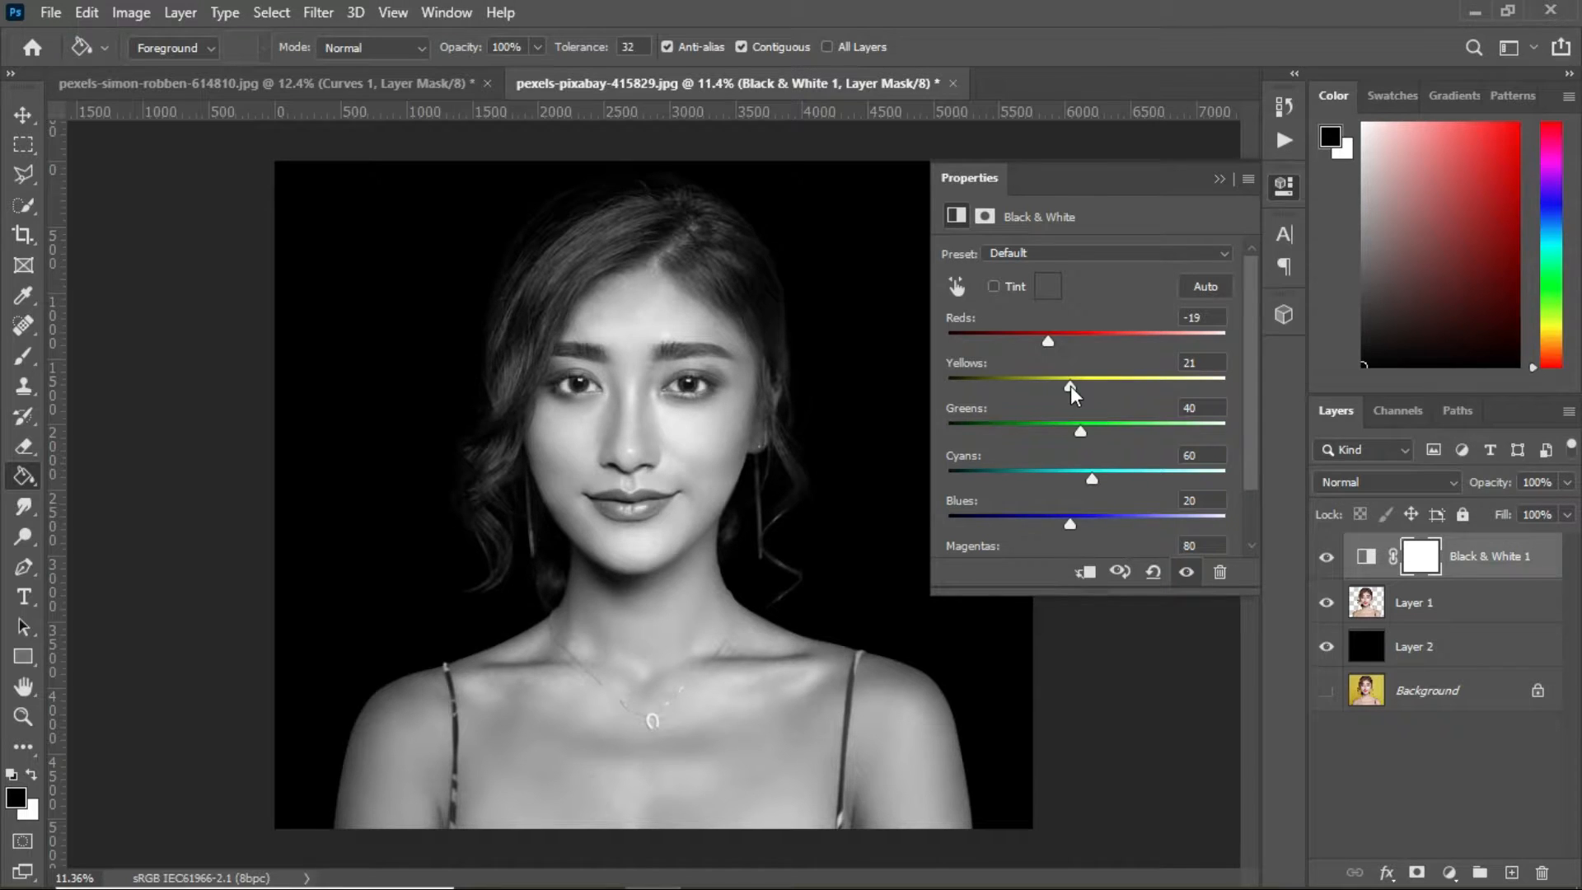
pyautogui.moveTo(1050, 343); pyautogui.dragTo(1040, 343)
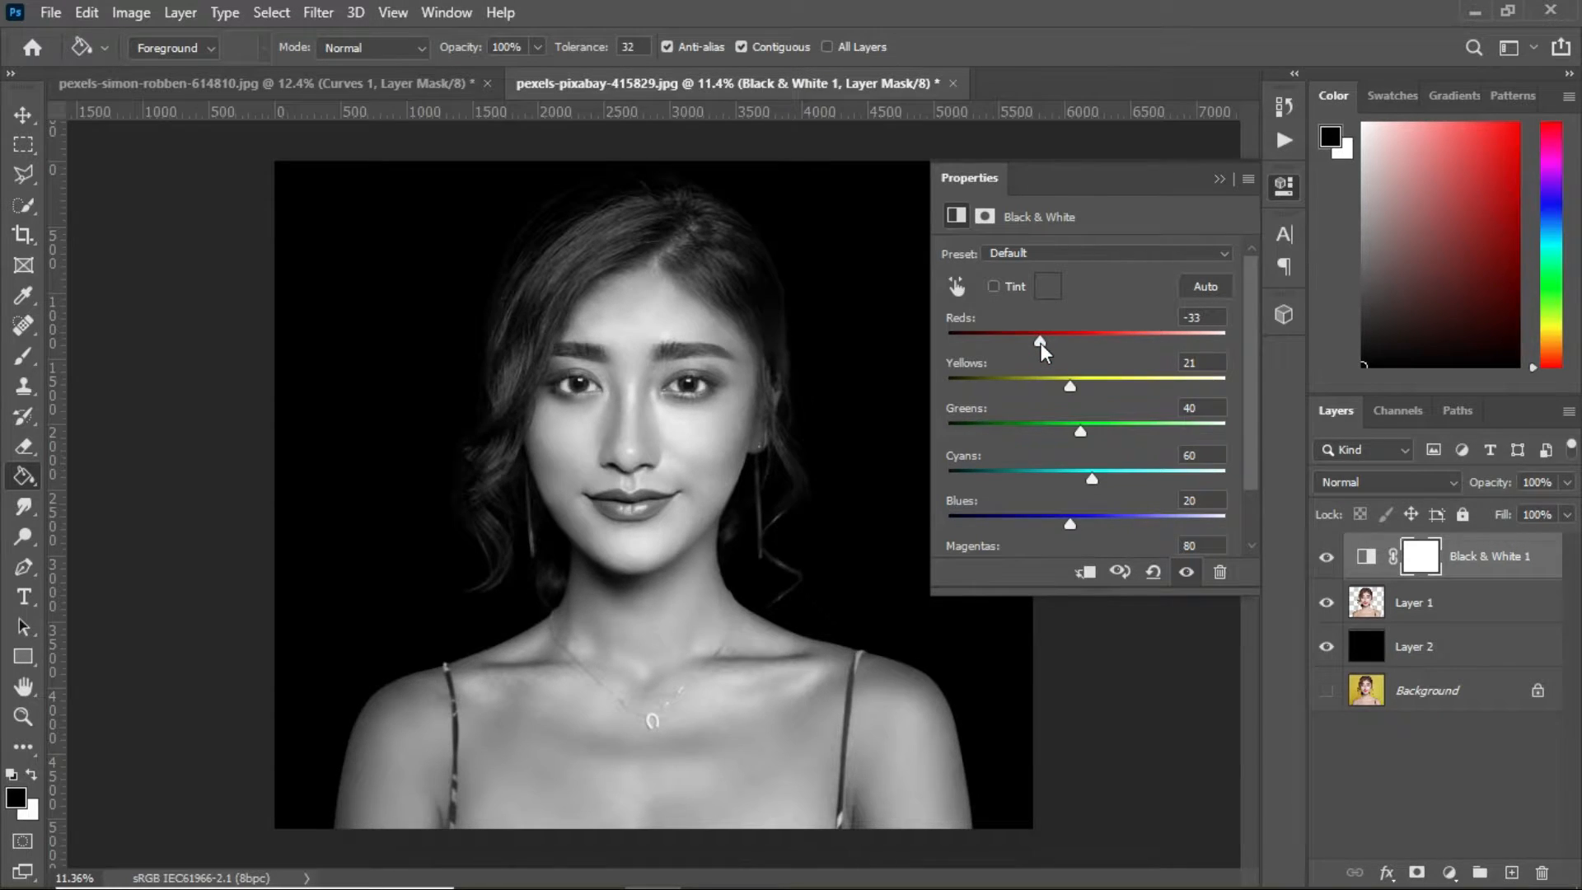
pyautogui.click(1219, 179)
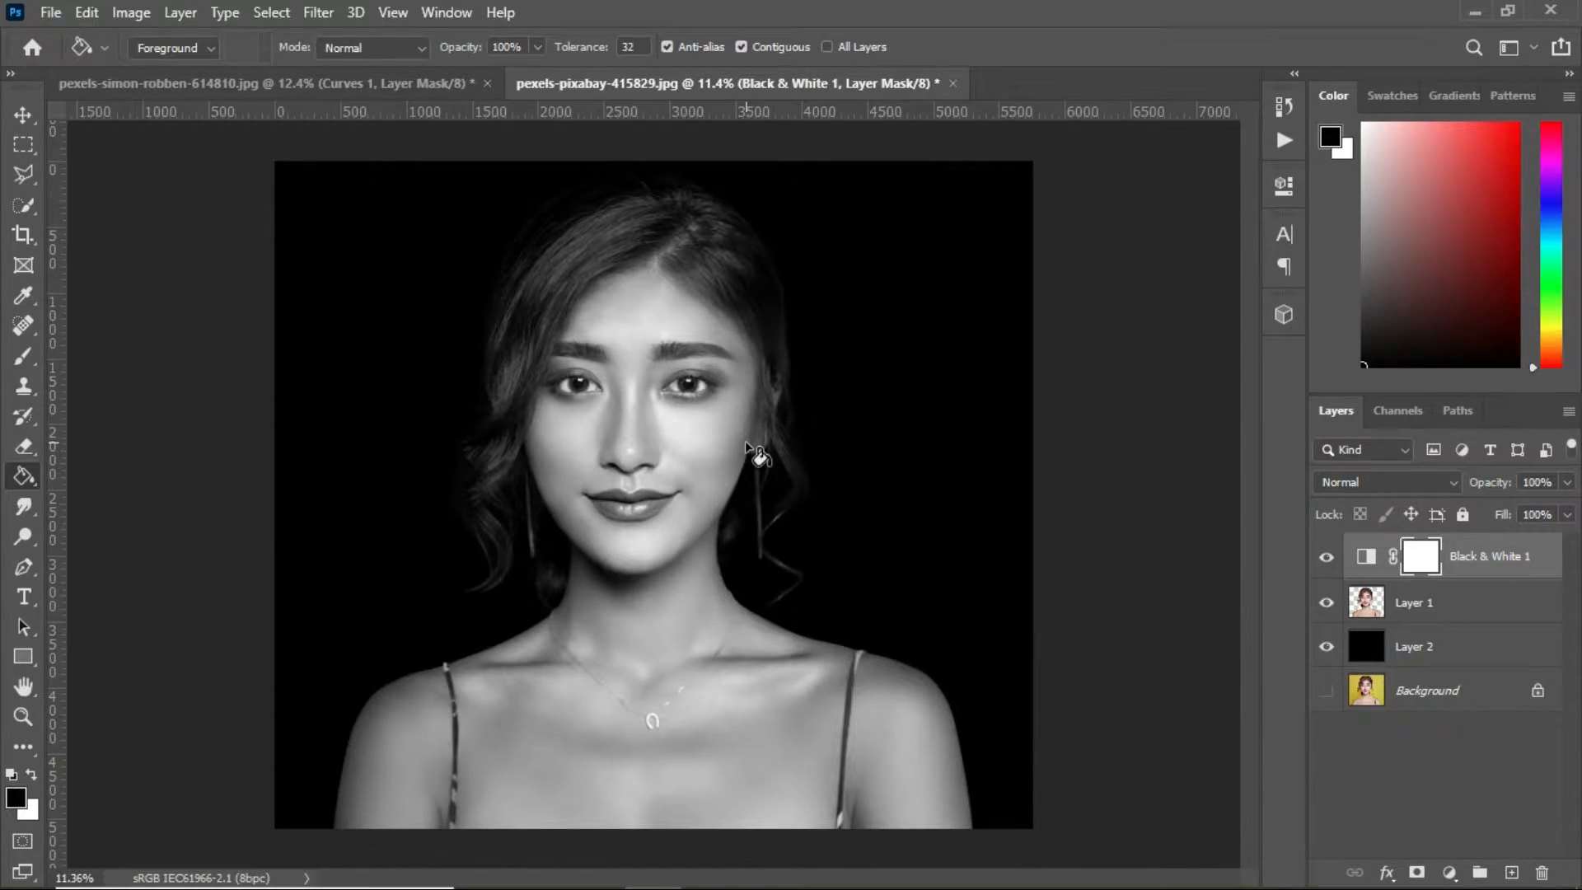
# Merge the Black & White adjustment layer with the portrait cutout on Layer 1.
pyautogui.scroll(-3, 762, 449)
pyautogui.scroll(4, 762, 535)
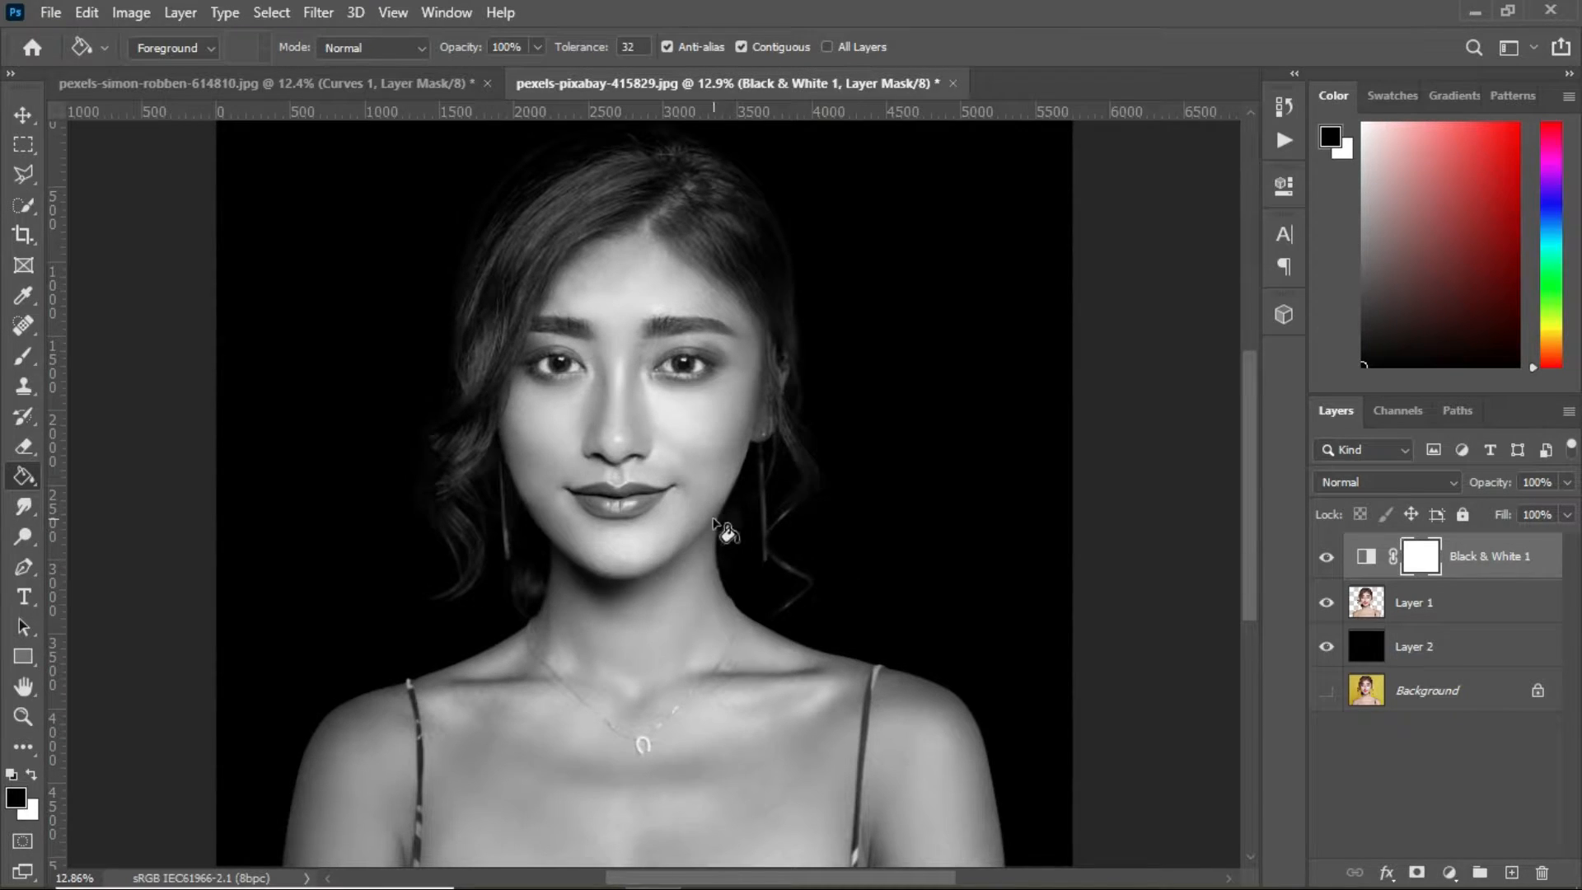
pyautogui.scroll(-1, 725, 527)
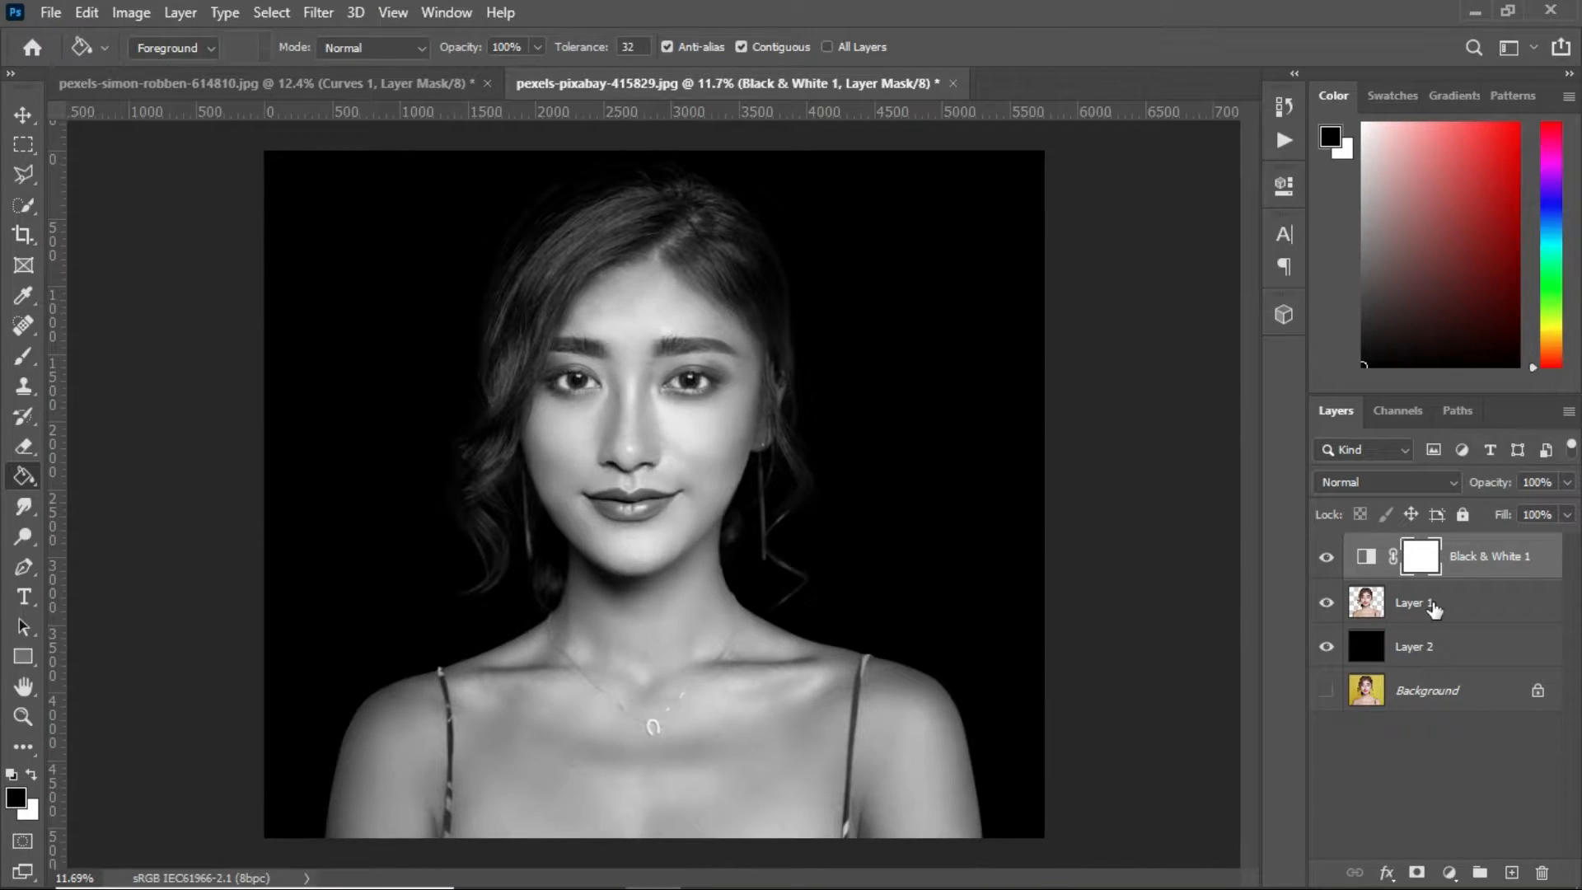
pyautogui.click(1434, 604)
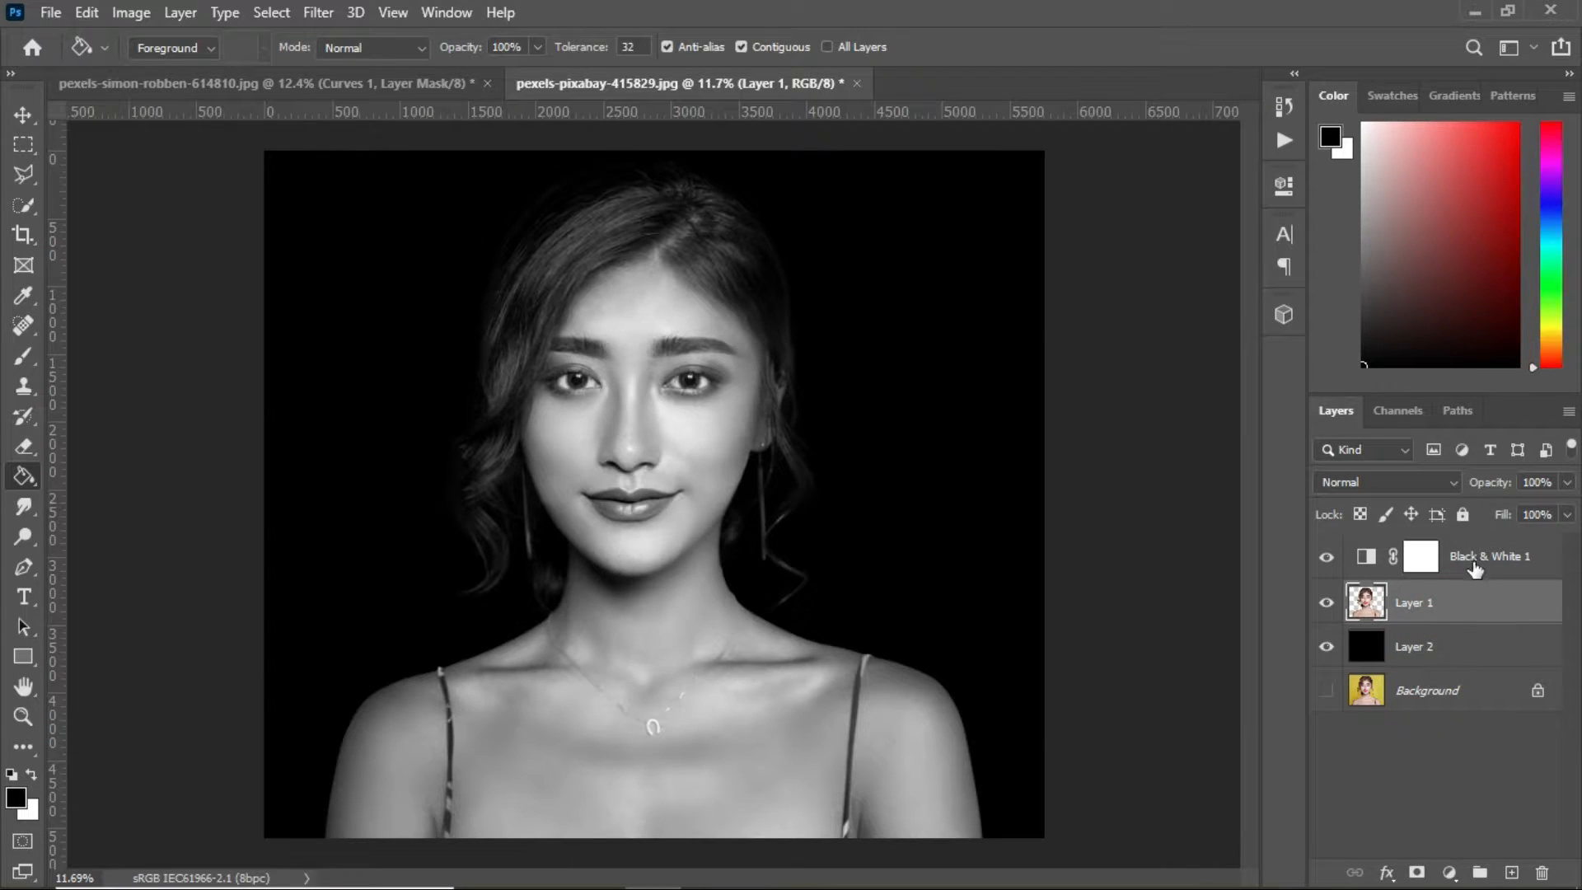
pyautogui.keyDown('shift'); pyautogui.click(1499, 565); pyautogui.keyUp('shift')
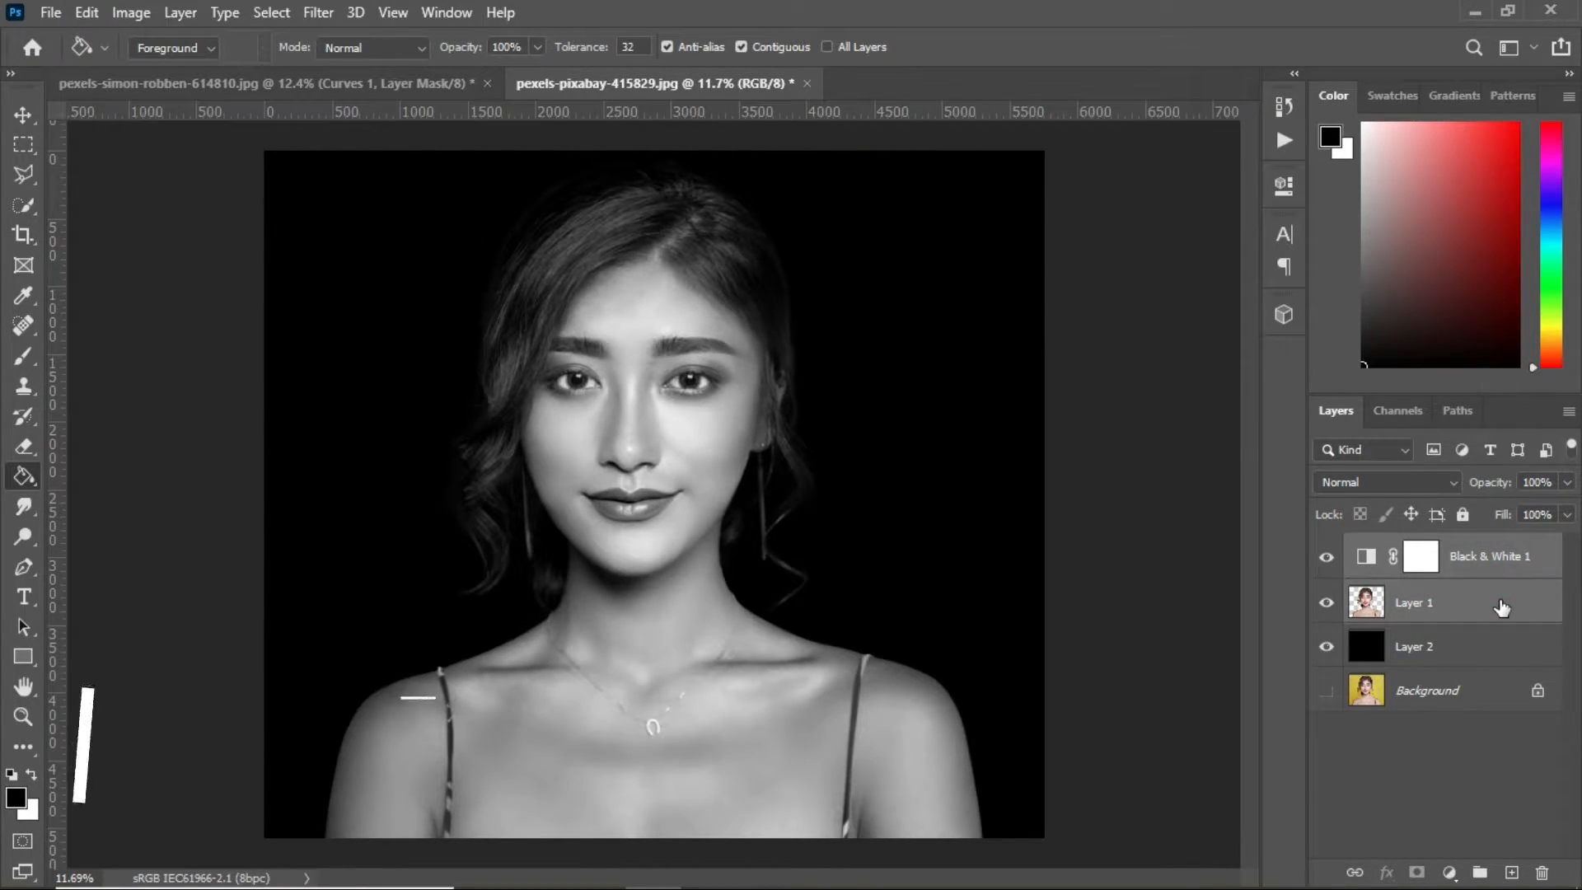
pyautogui.hotkey('ctrl', 'e')
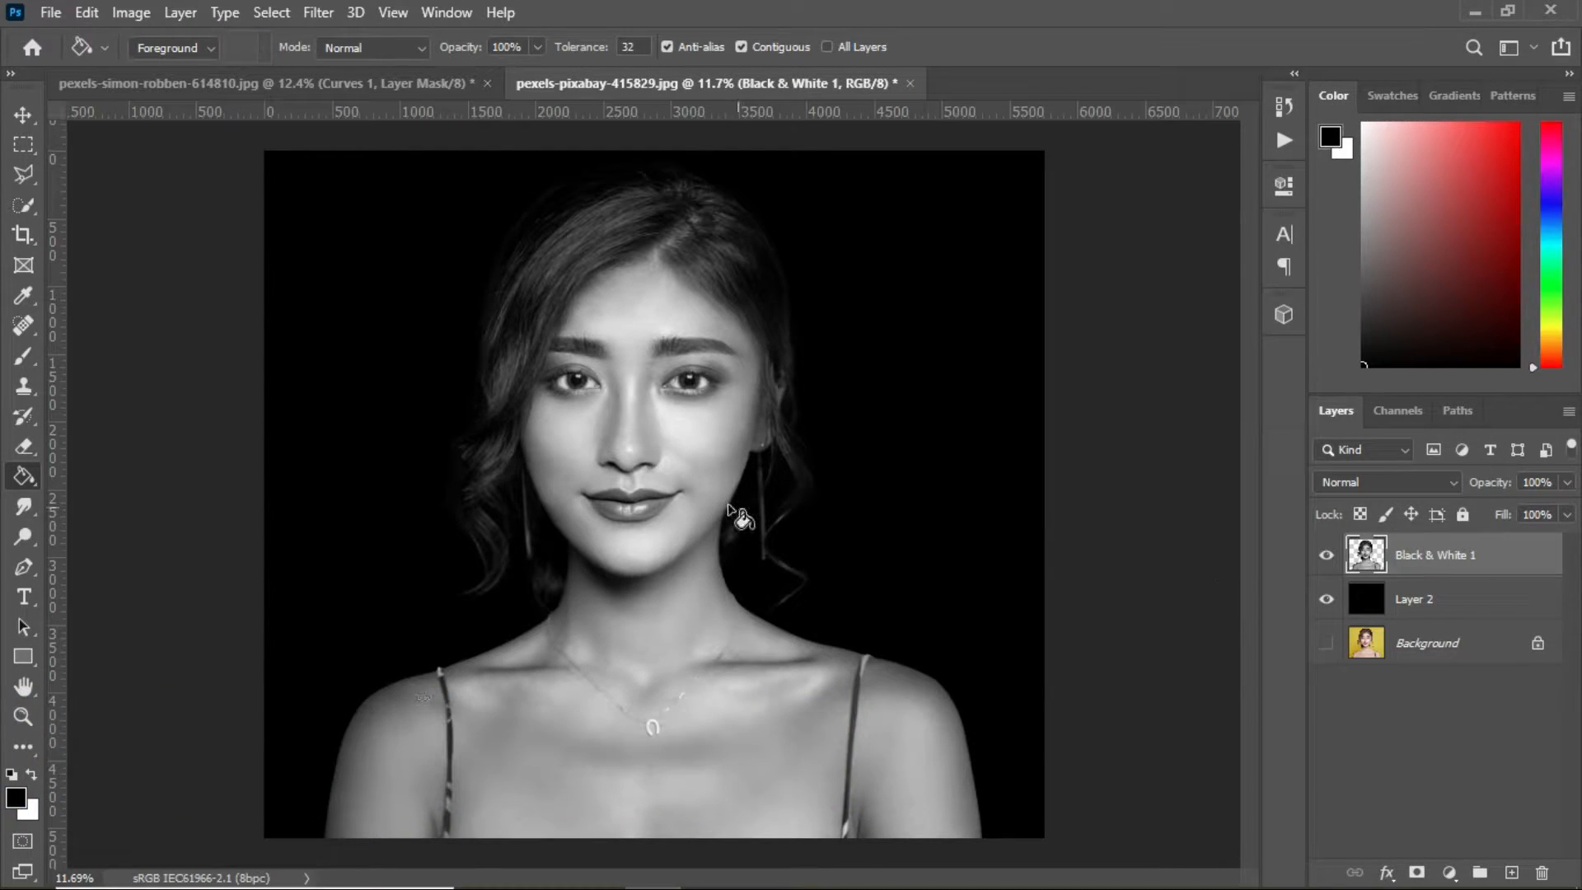
# Duplicate the portrait document as pexels-pixabay-415829 copy and dock both documents alongside the other open file.
pyautogui.keyDown('alt'); pyautogui.scroll(-2, 674, 459); pyautogui.keyUp('alt')
pyautogui.keyDown('alt'); pyautogui.scroll(2, 671, 459); pyautogui.keyUp('alt')
pyautogui.keyDown('alt'); pyautogui.scroll(-1, 655, 459); pyautogui.keyUp('alt')
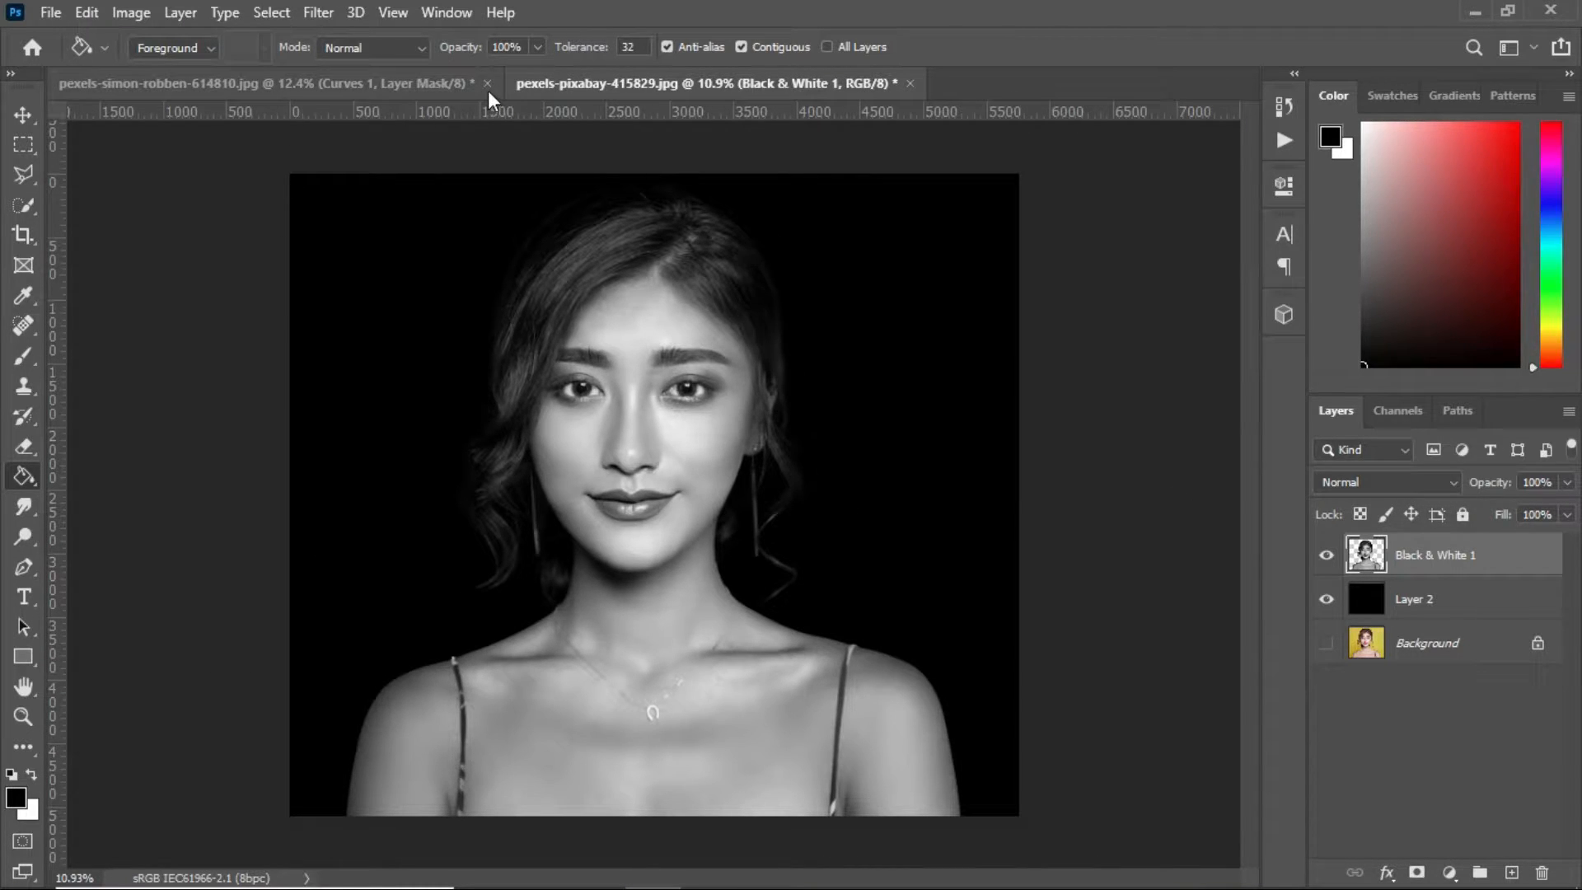
pyautogui.moveTo(636, 89); pyautogui.dragTo(429, 125)
pyautogui.rightClick(428, 125)
pyautogui.click(472, 138)
pyautogui.click(987, 283)
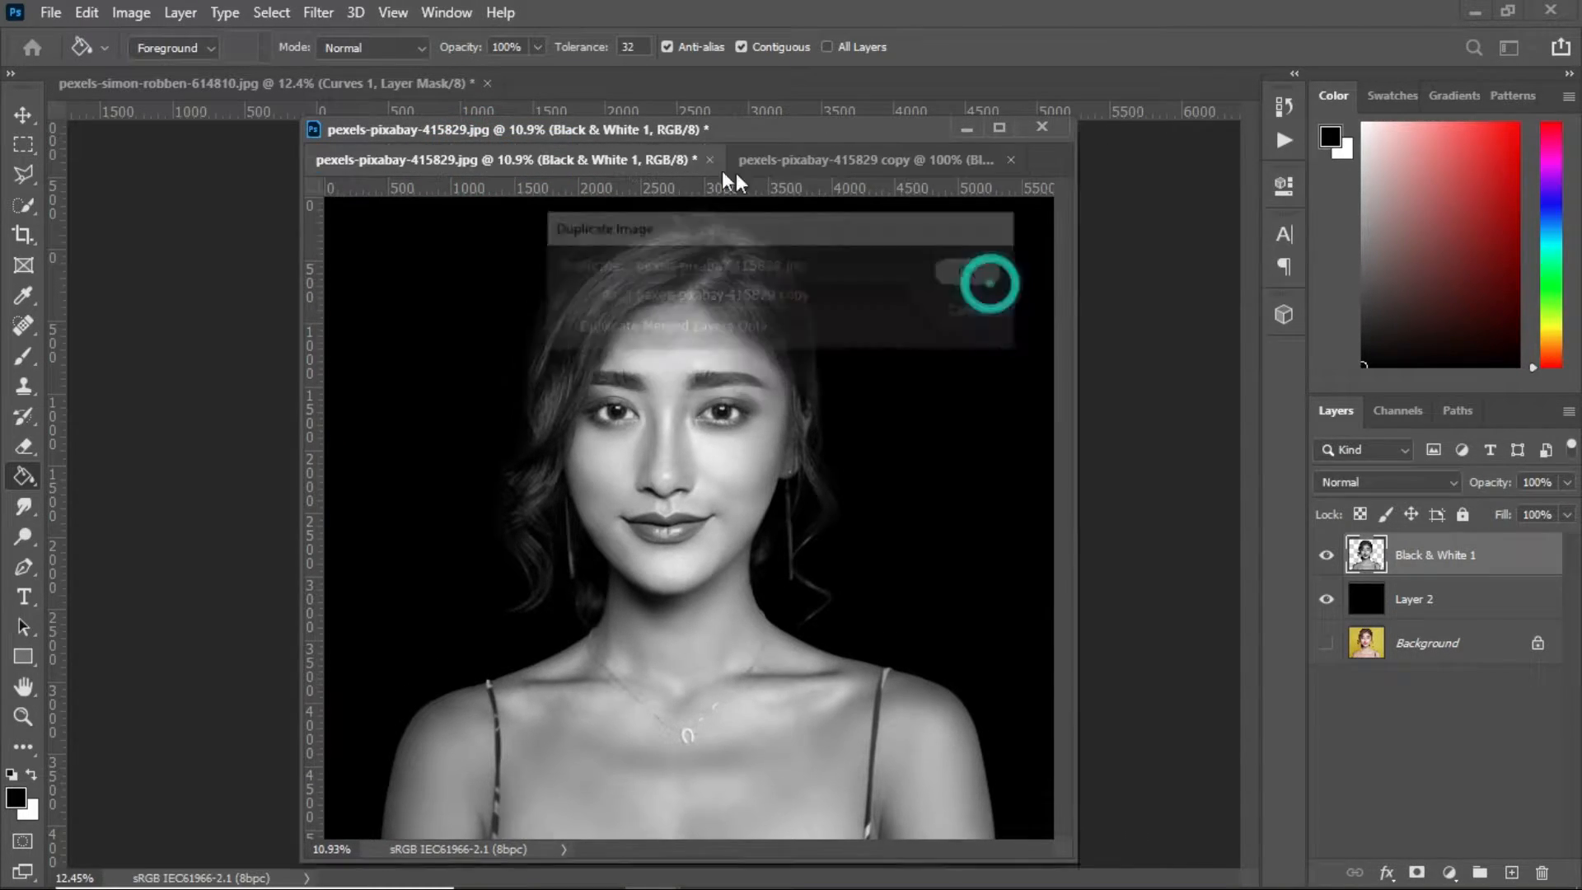
pyautogui.moveTo(715, 92)
pyautogui.mouseDown()
pyautogui.moveTo(685, 126)
pyautogui.moveTo(717, 69)
pyautogui.moveTo(719, 83)
pyautogui.mouseUp()
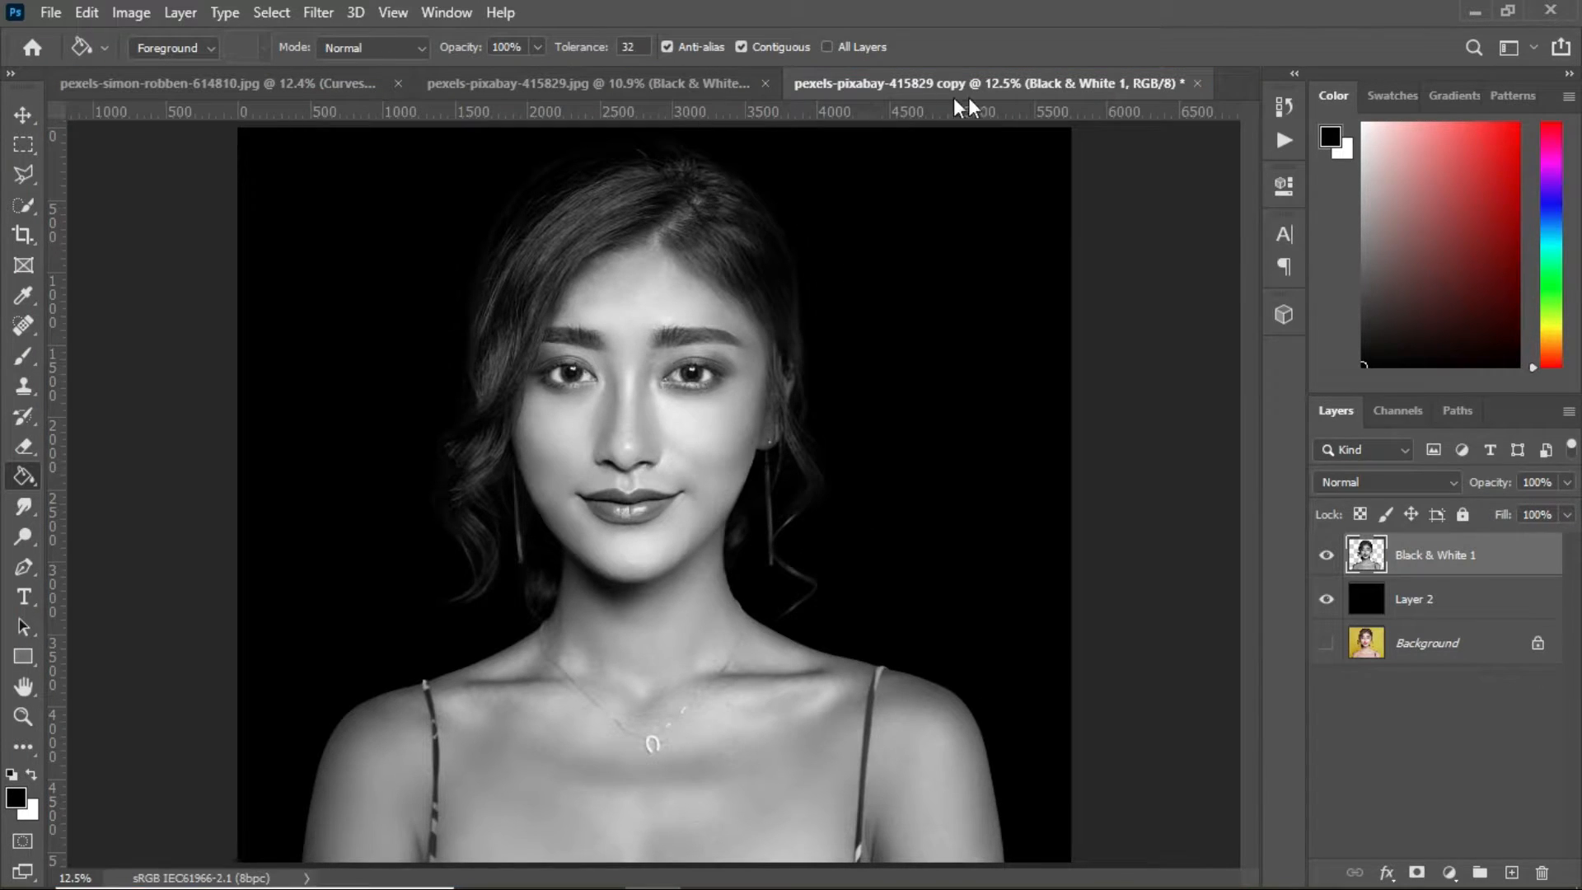
# Apply a Gaussian Blur with a radius of 8 pixels to the merged portrait layer in the duplicate document.
pyautogui.scroll(-1, 800, 436)
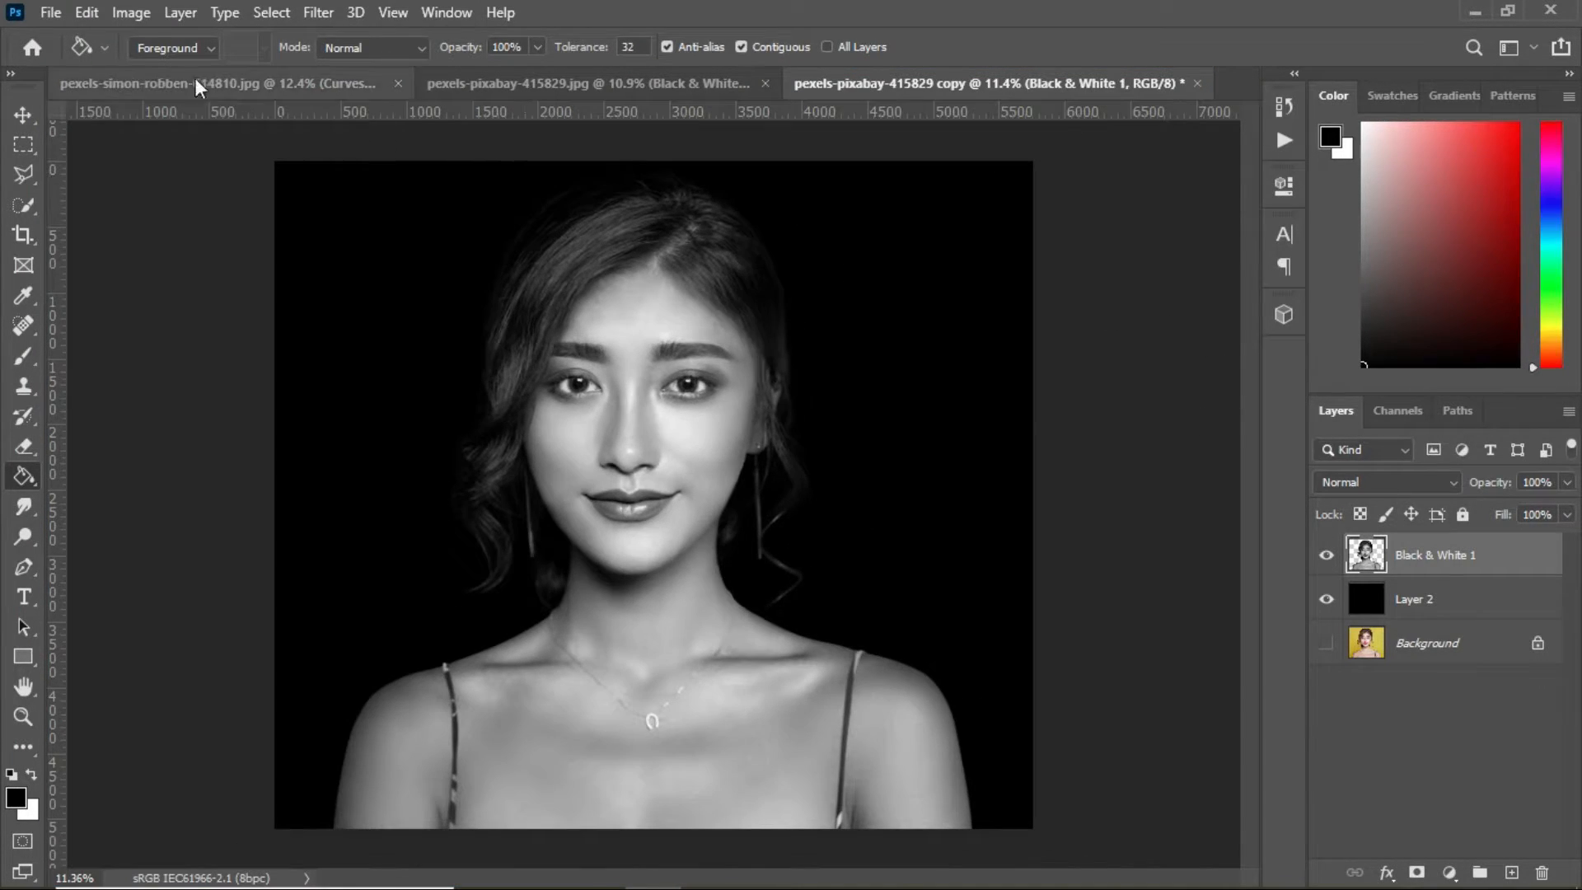
pyautogui.click(316, 14)
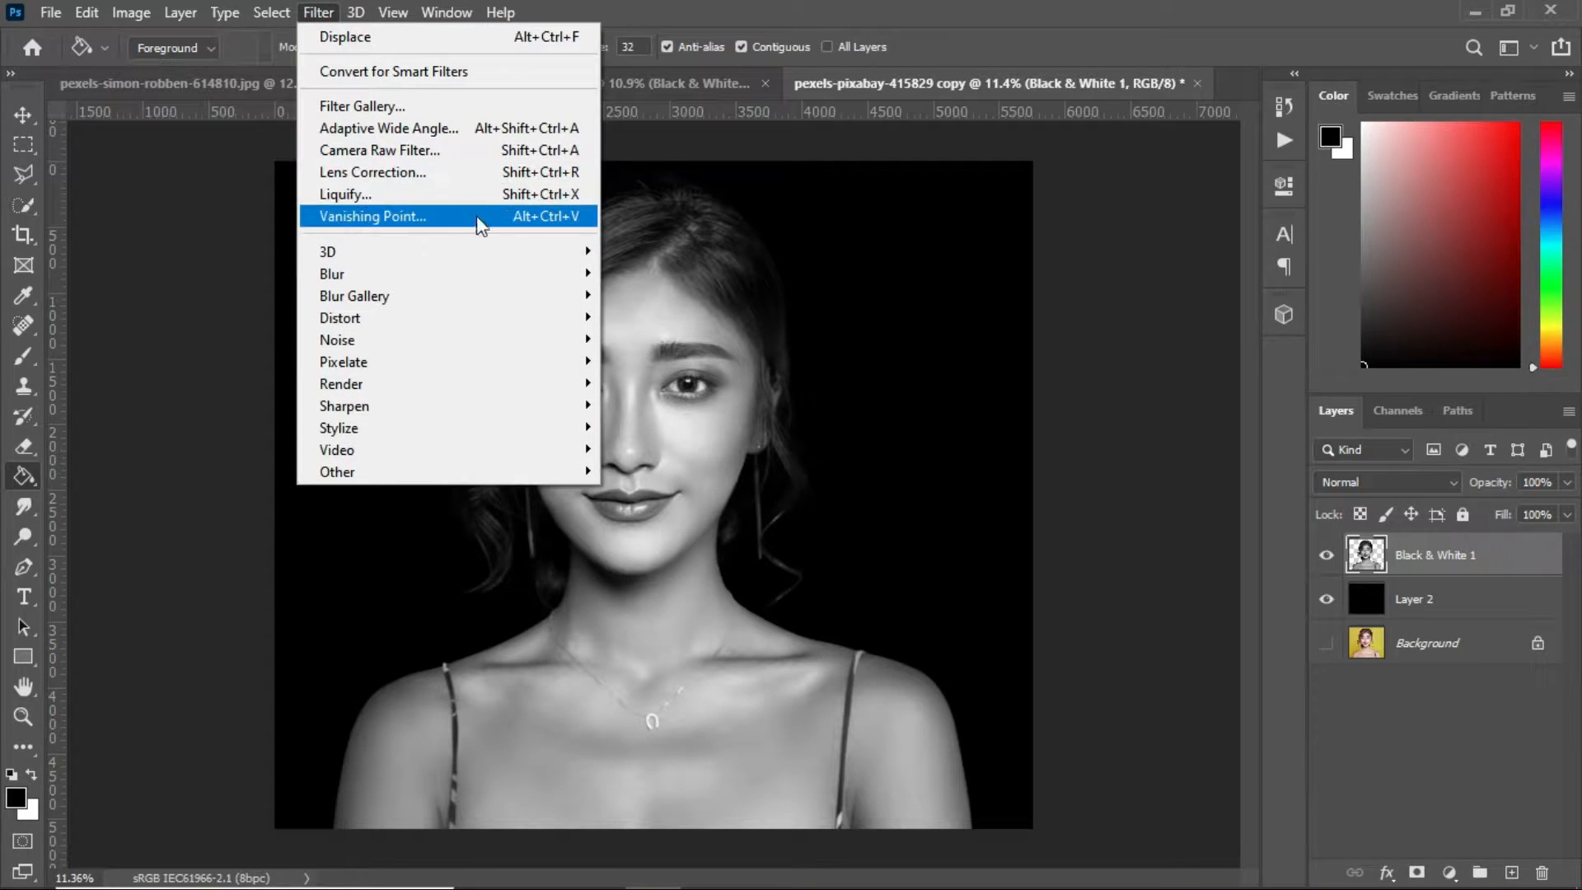
pyautogui.moveTo(565, 296)
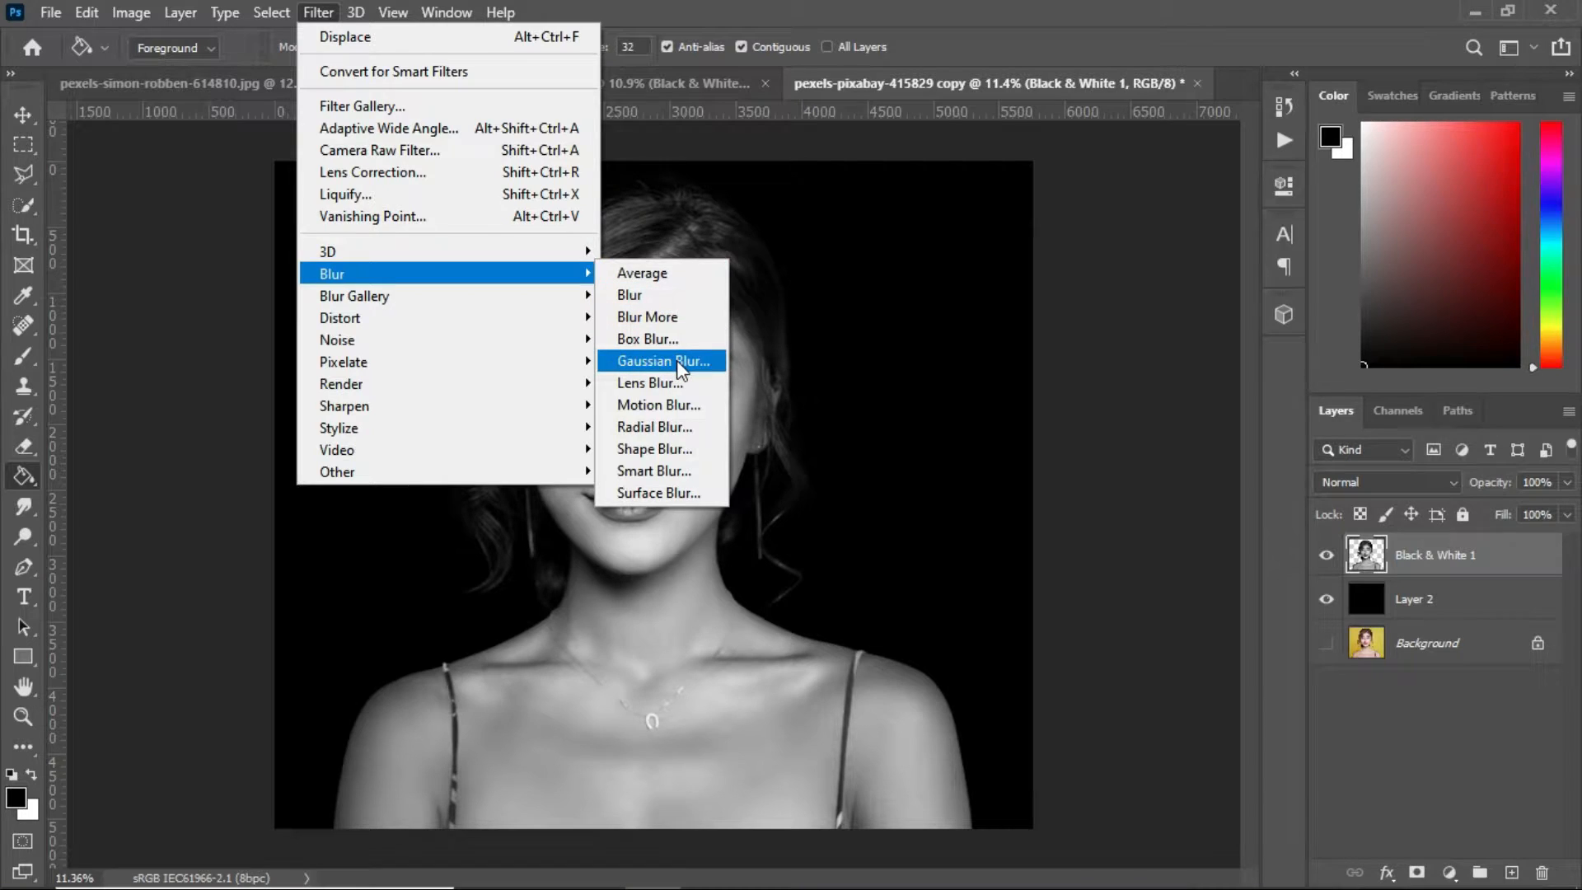
pyautogui.click(677, 363)
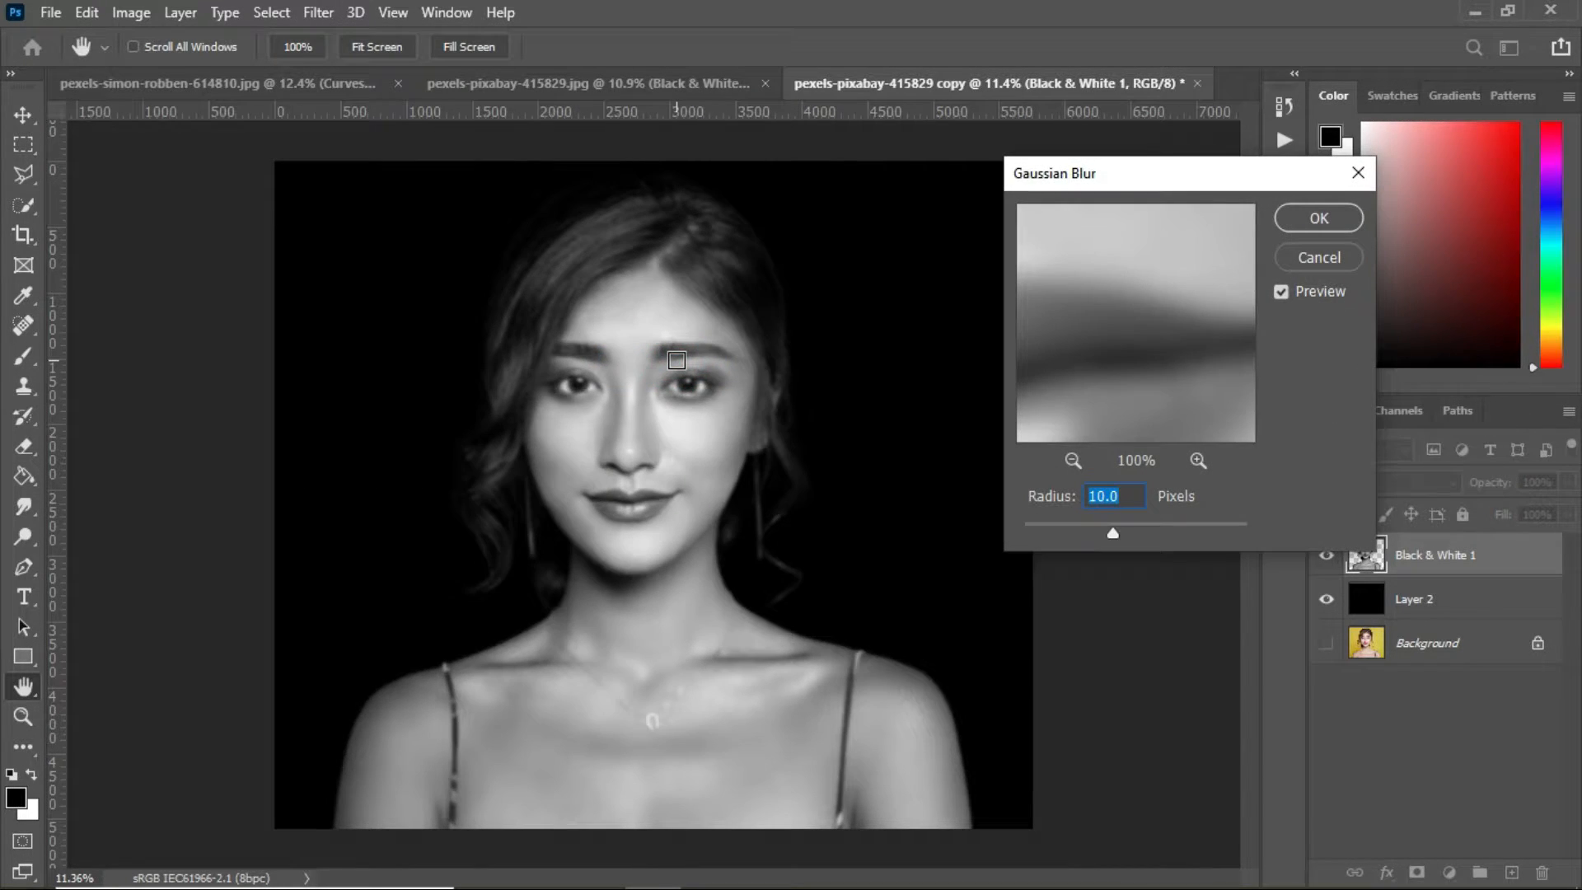
pyautogui.write('8')
pyautogui.click(1327, 216)
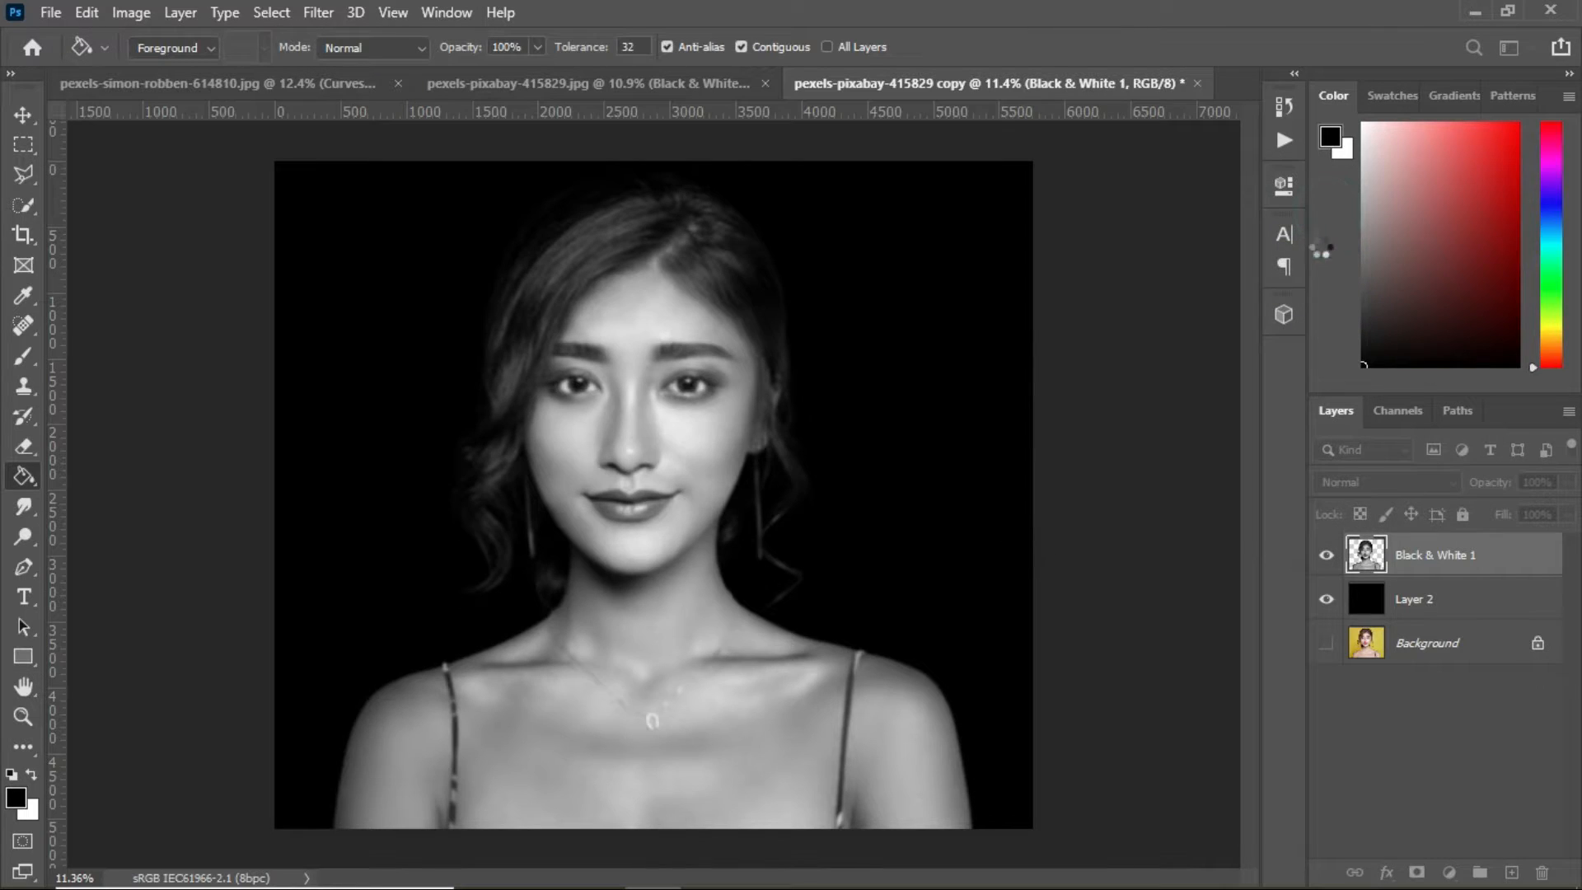
# Save the blurred duplicate as a Photoshop file named dark in the Downloads folder and close it.
pyautogui.hotkey('ctrl', 'shift', 's')
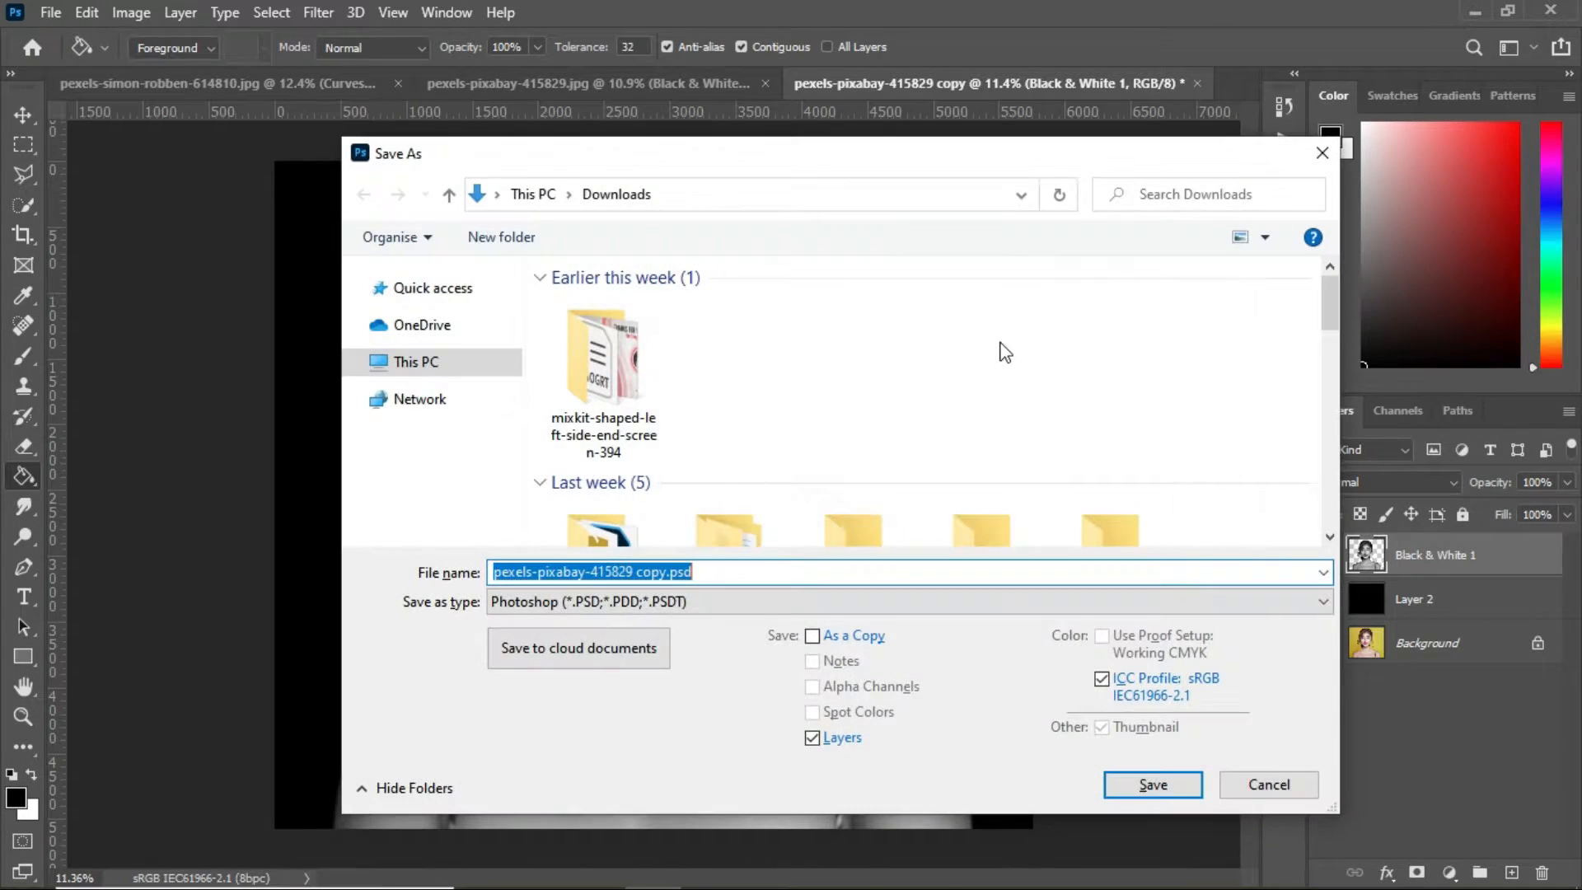
pyautogui.write('dark')
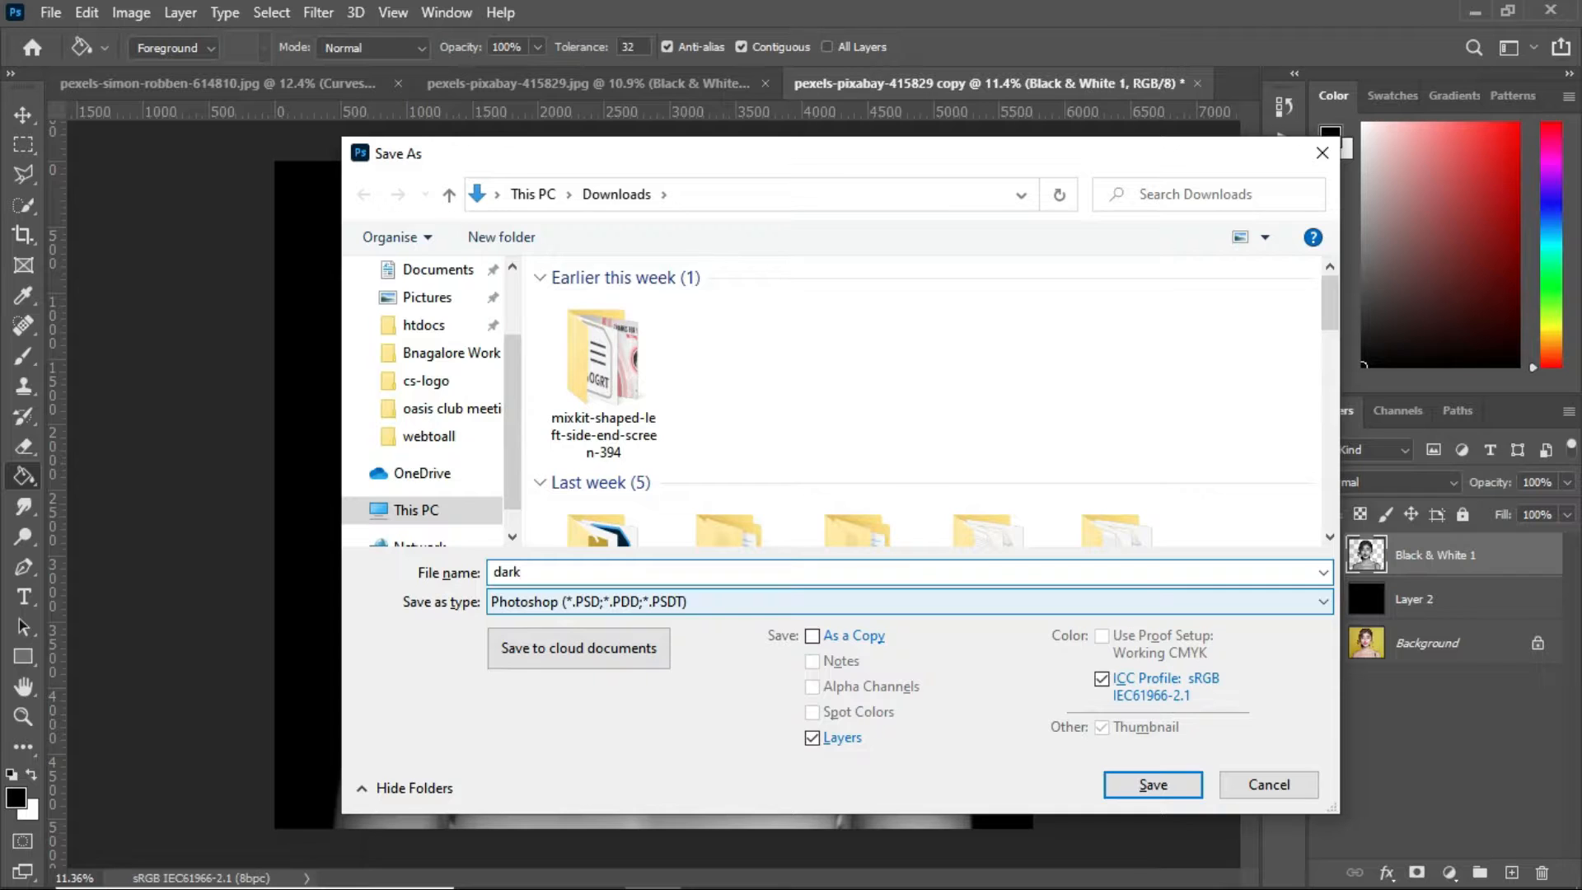
pyautogui.click(1161, 786)
pyautogui.click(1040, 239)
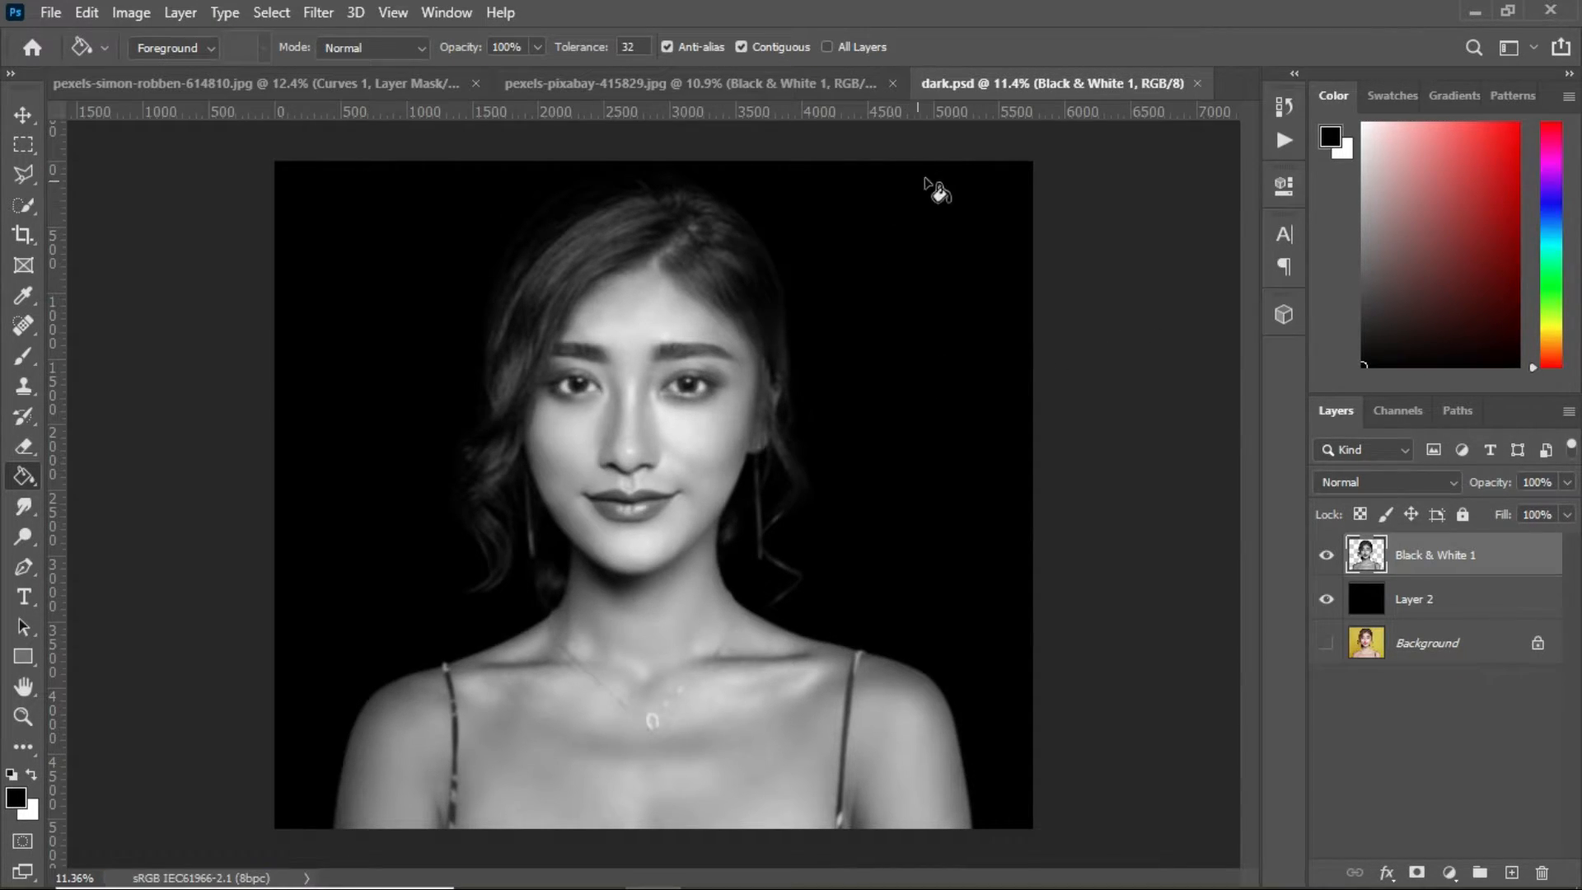
pyautogui.click(1200, 82)
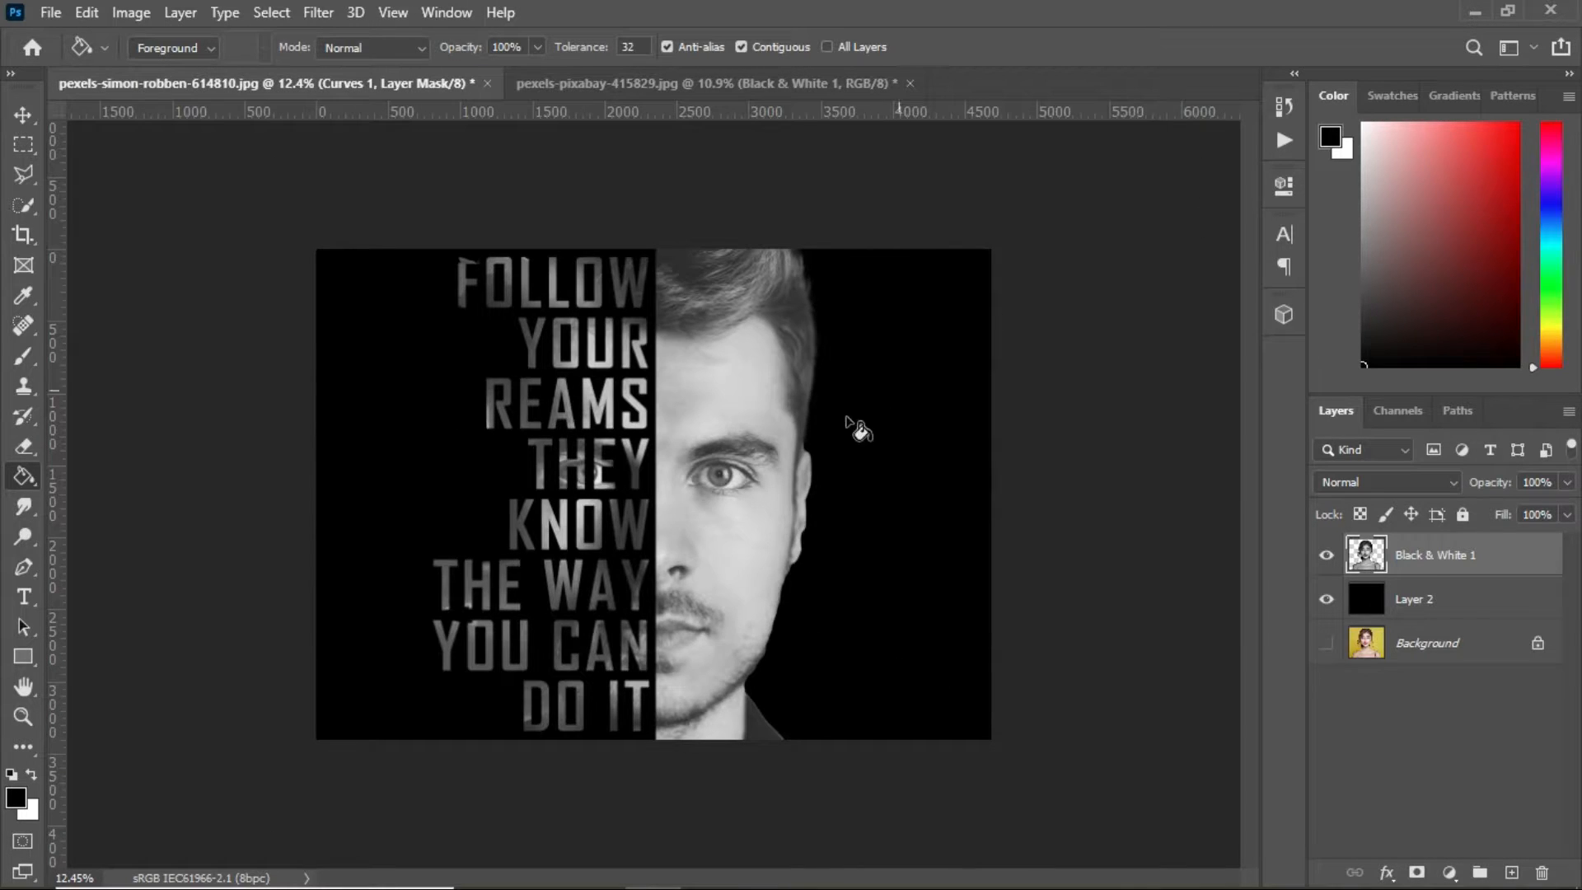
# Create a paragraph text box covering the whole canvas in the pexels-pixabay-415829.jpg document.
pyautogui.click(743, 82)
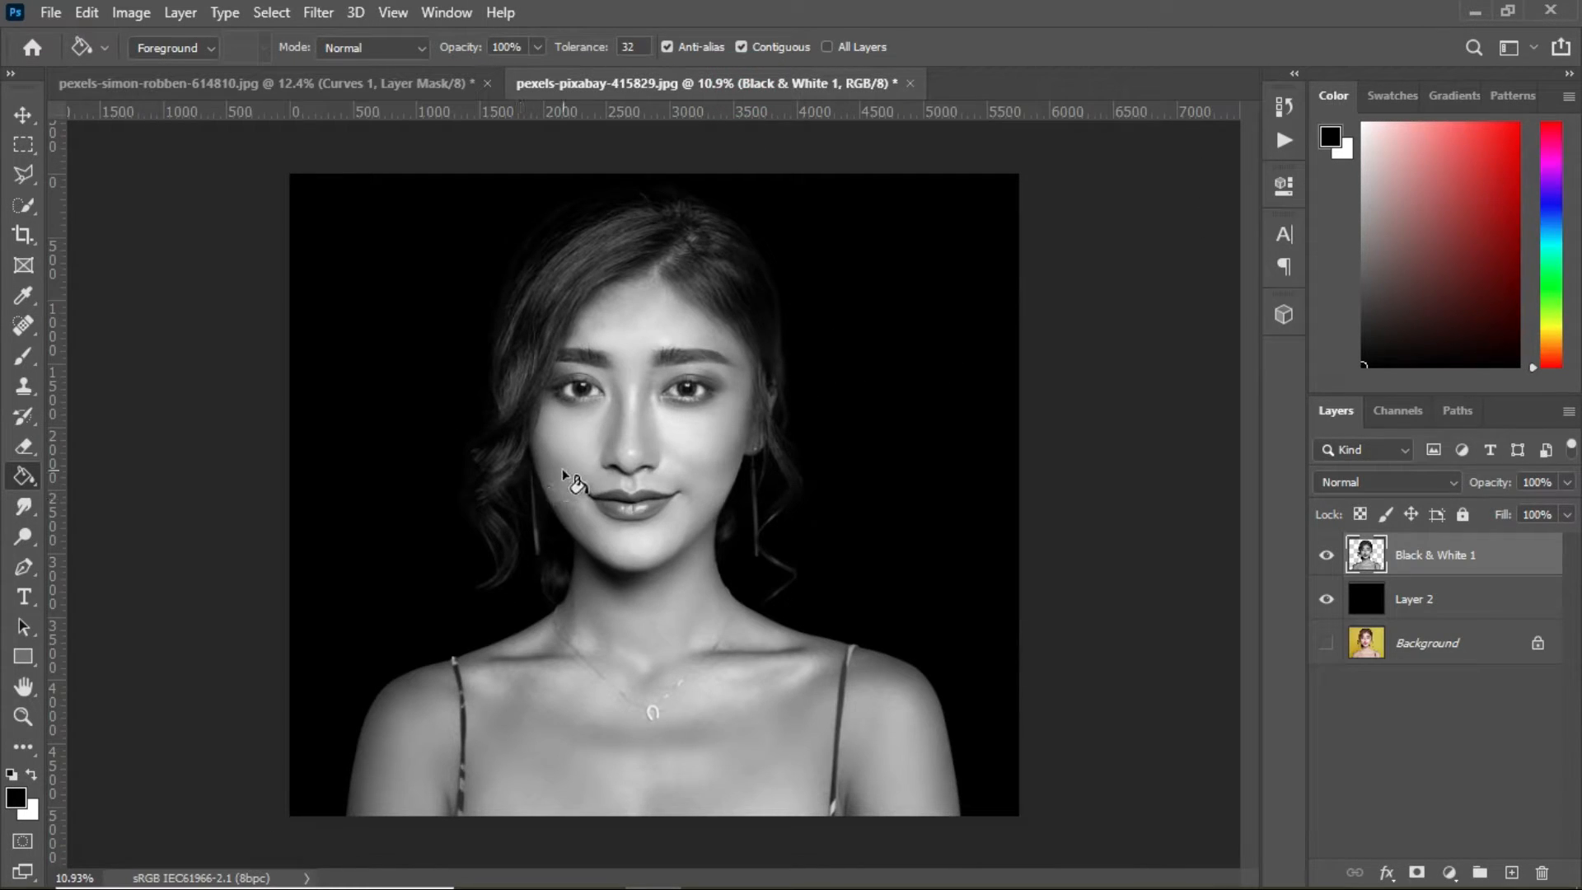
pyautogui.scroll(1, 647, 474)
pyautogui.scroll(-1, 640, 464)
pyautogui.click(24, 596)
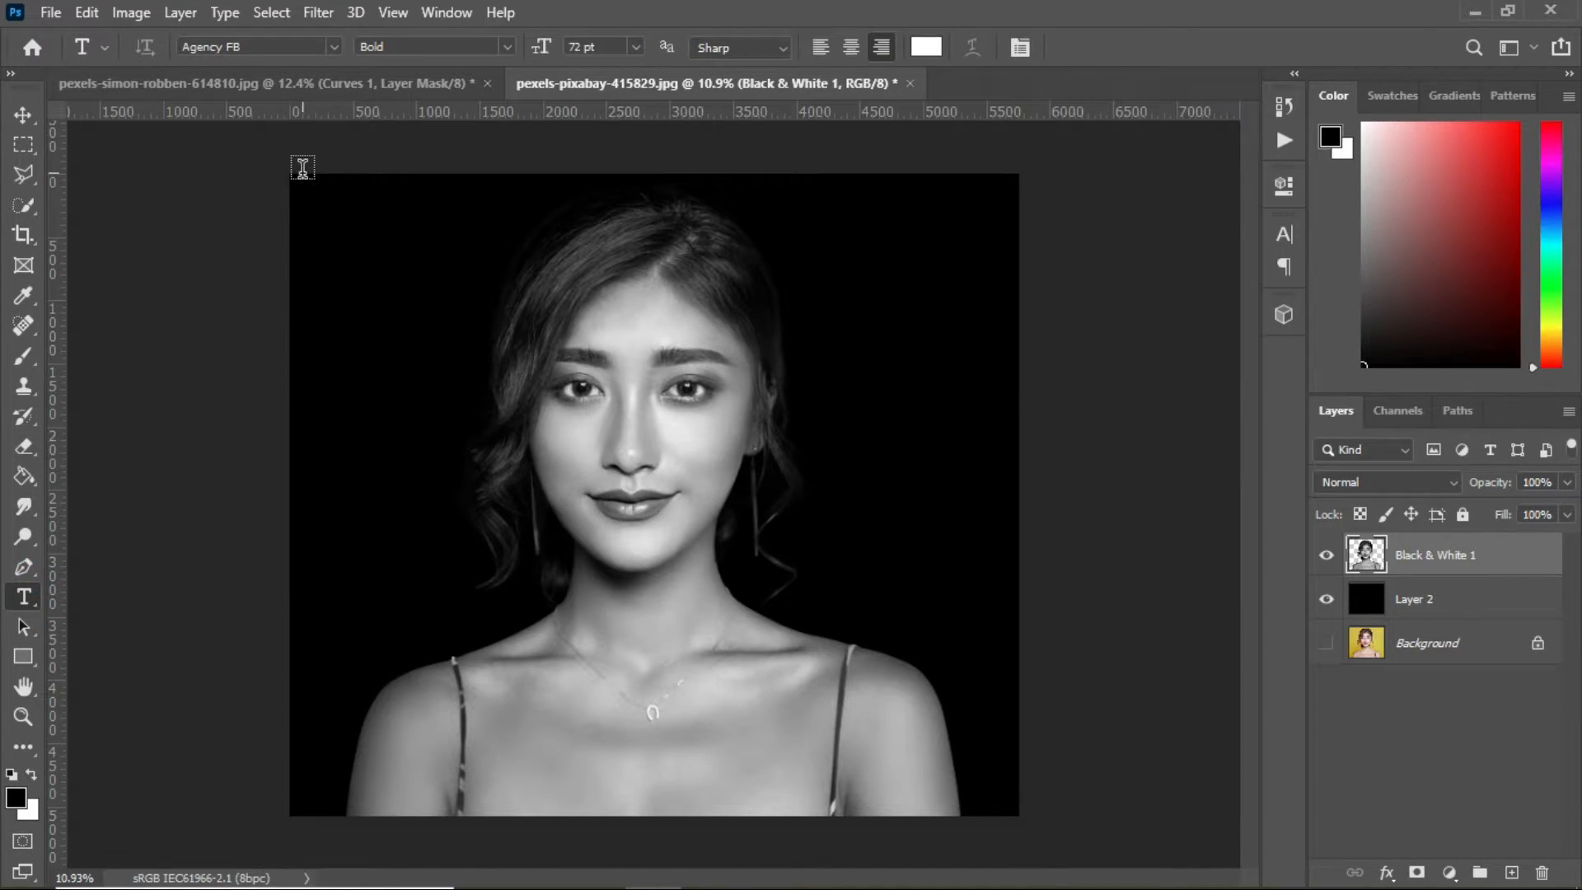
pyautogui.moveTo(292, 173); pyautogui.dragTo(1010, 797)
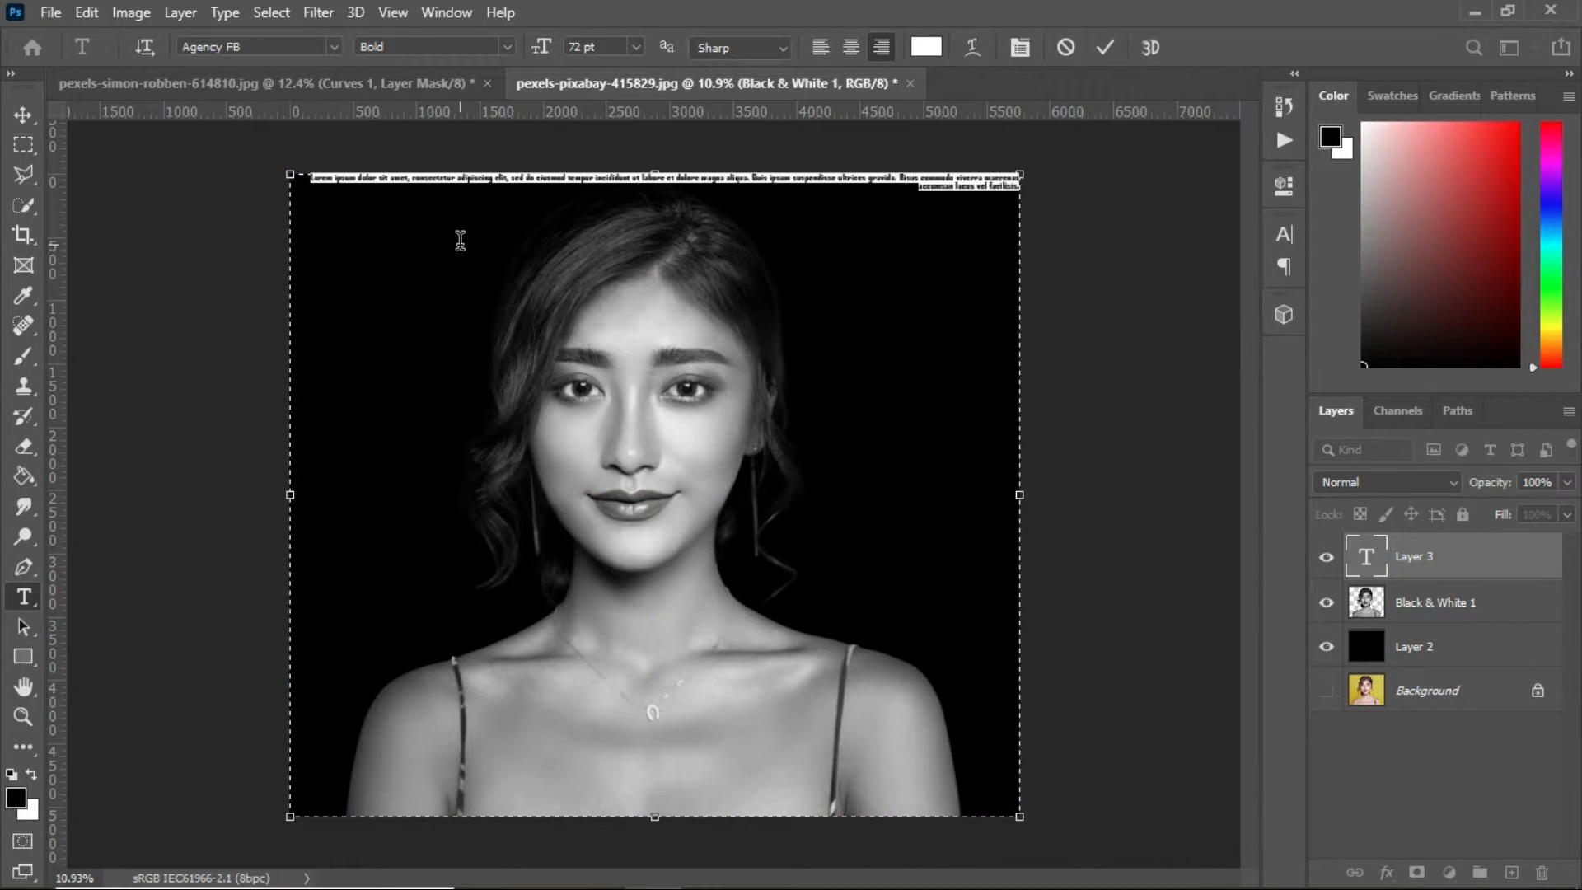
# Switch to Notepad, copy the whole passage starting "There are many variations of passages of Lorem Ipsum", and return to Photoshop.
pyautogui.hotkey('alt', 'Tab')
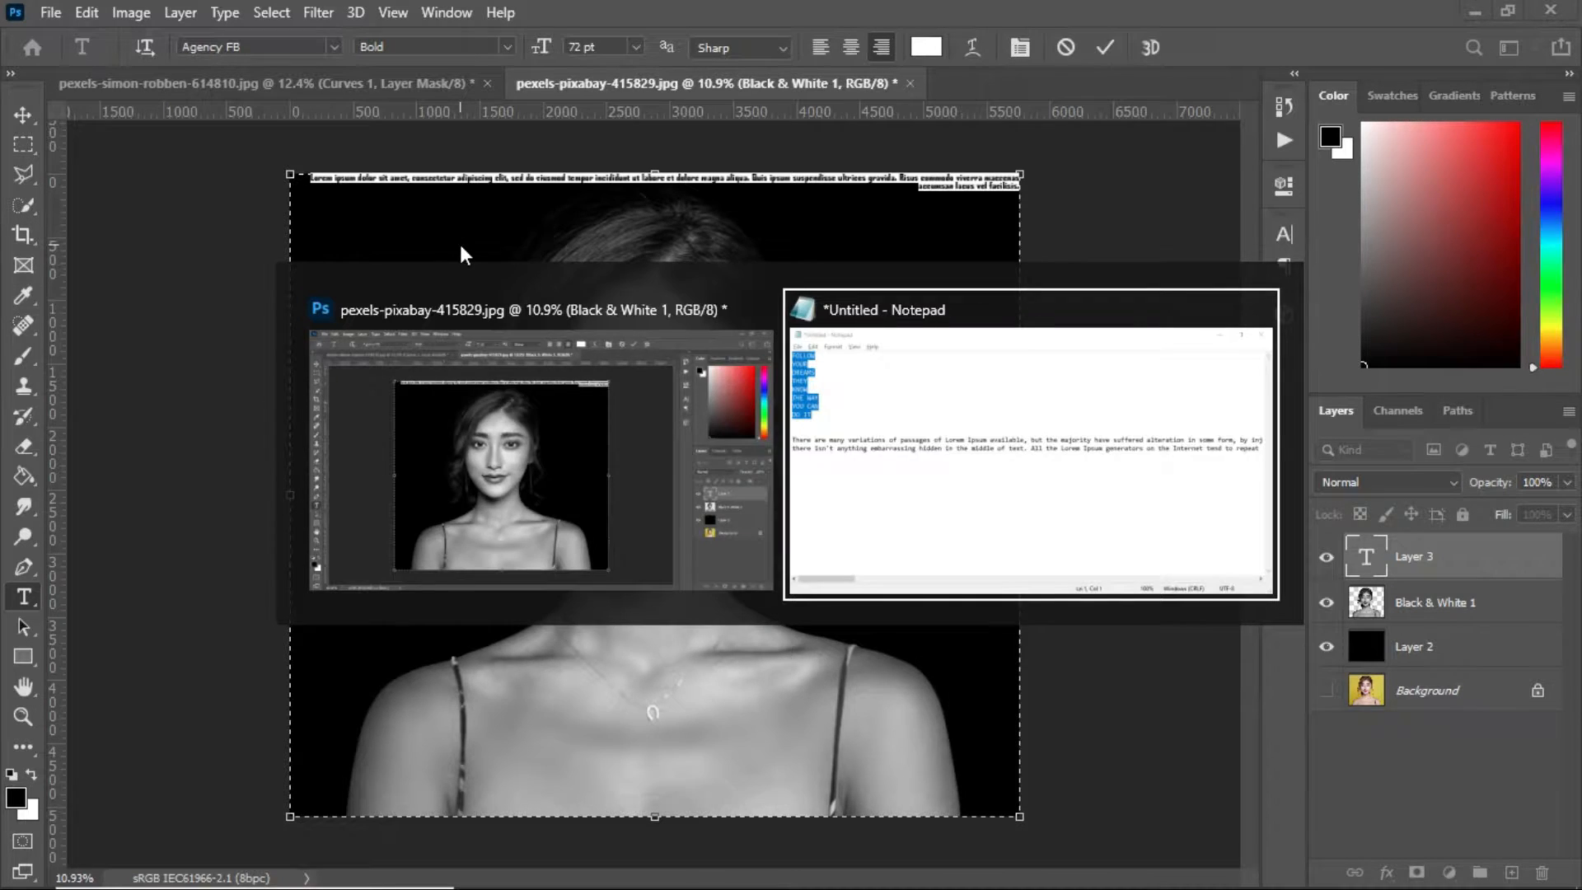
pyautogui.click(473, 422)
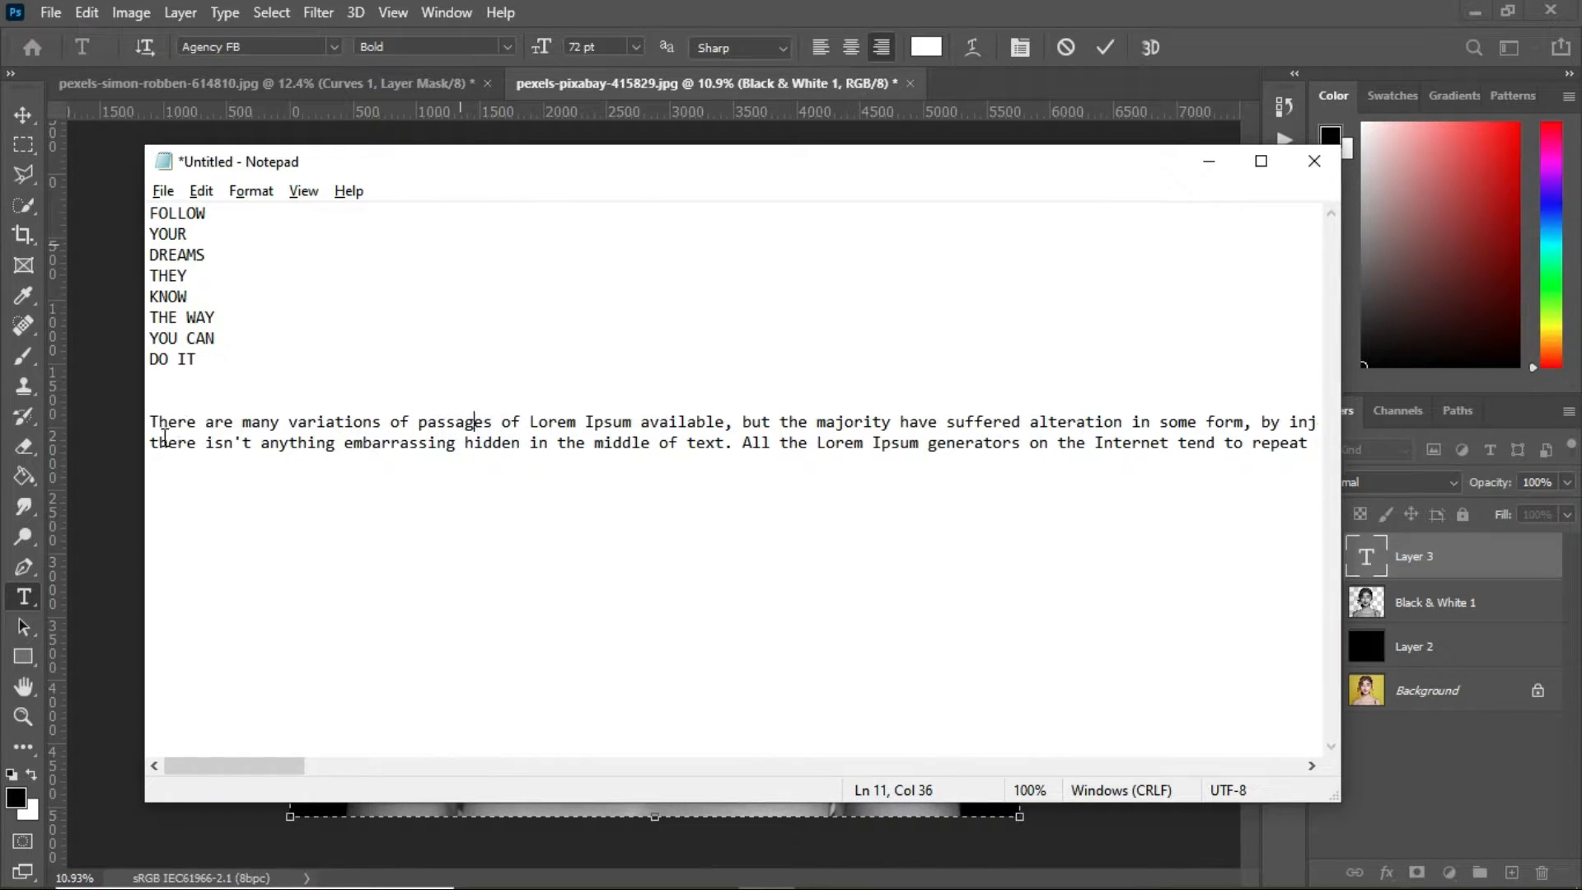
pyautogui.moveTo(155, 423); pyautogui.dragTo(305, 503)
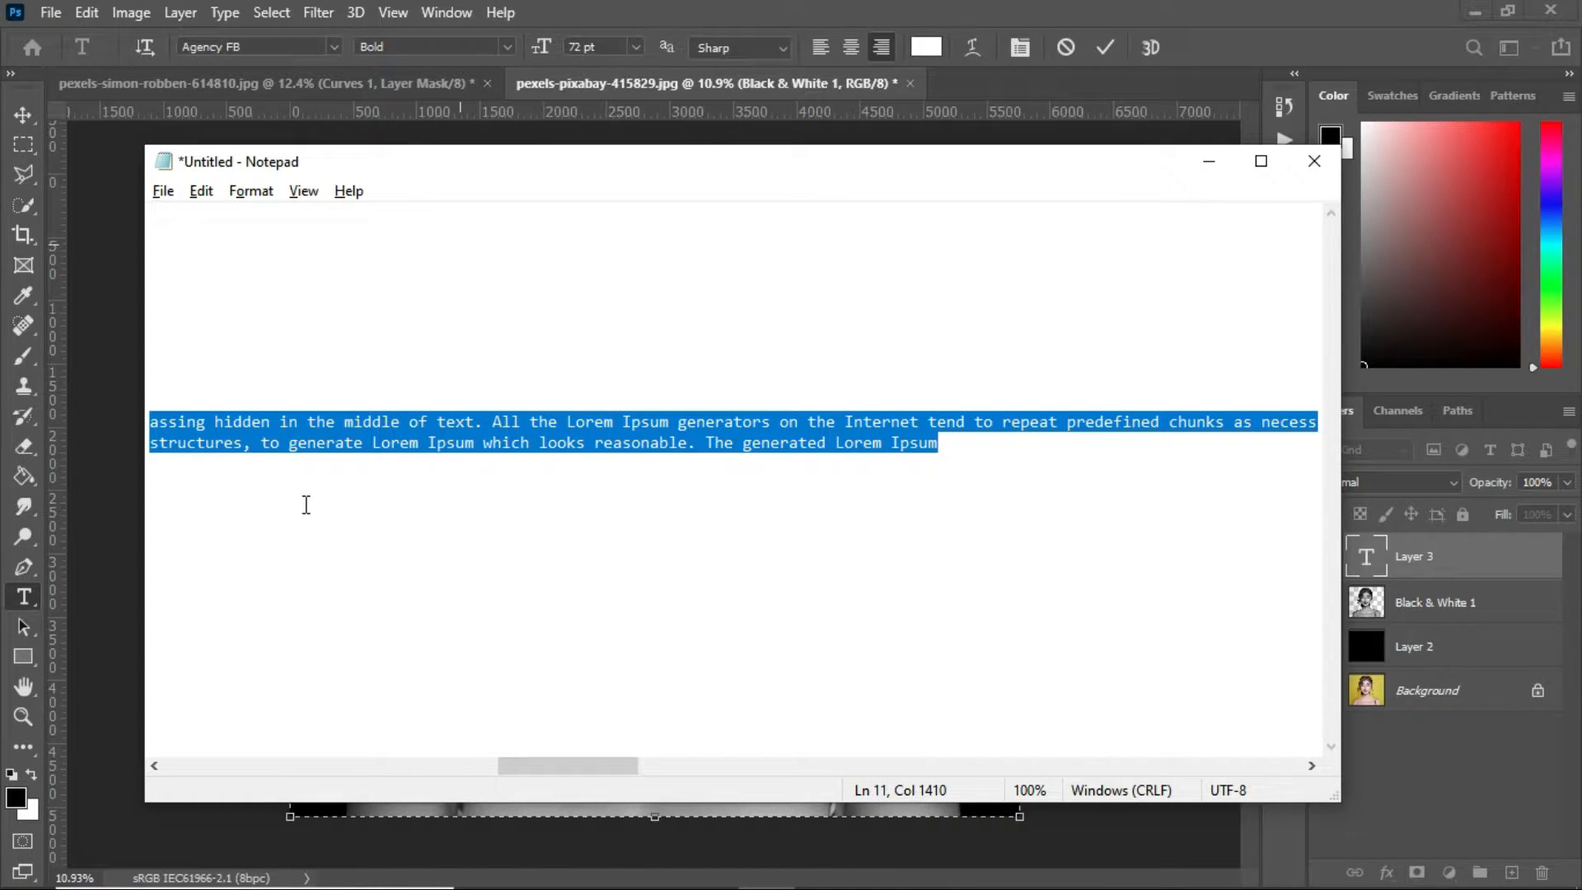
pyautogui.click(1211, 165)
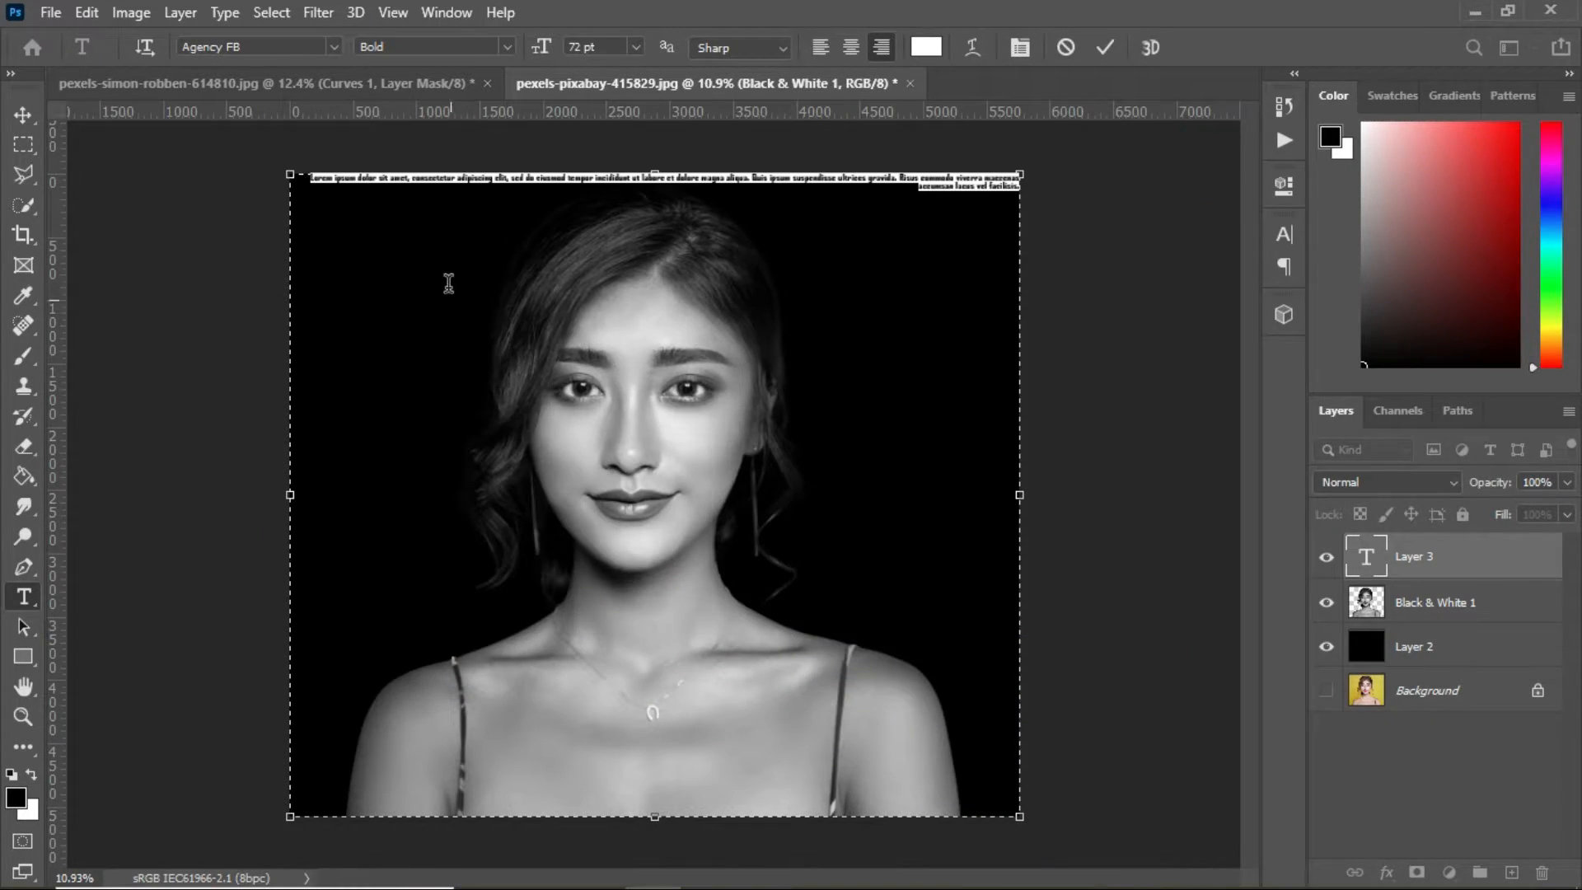
# Replace the placeholder text with the copied passage, repeat it until it fills the canvas-wide text box, and commit the text.
pyautogui.hotkey('ctrl', 'v')
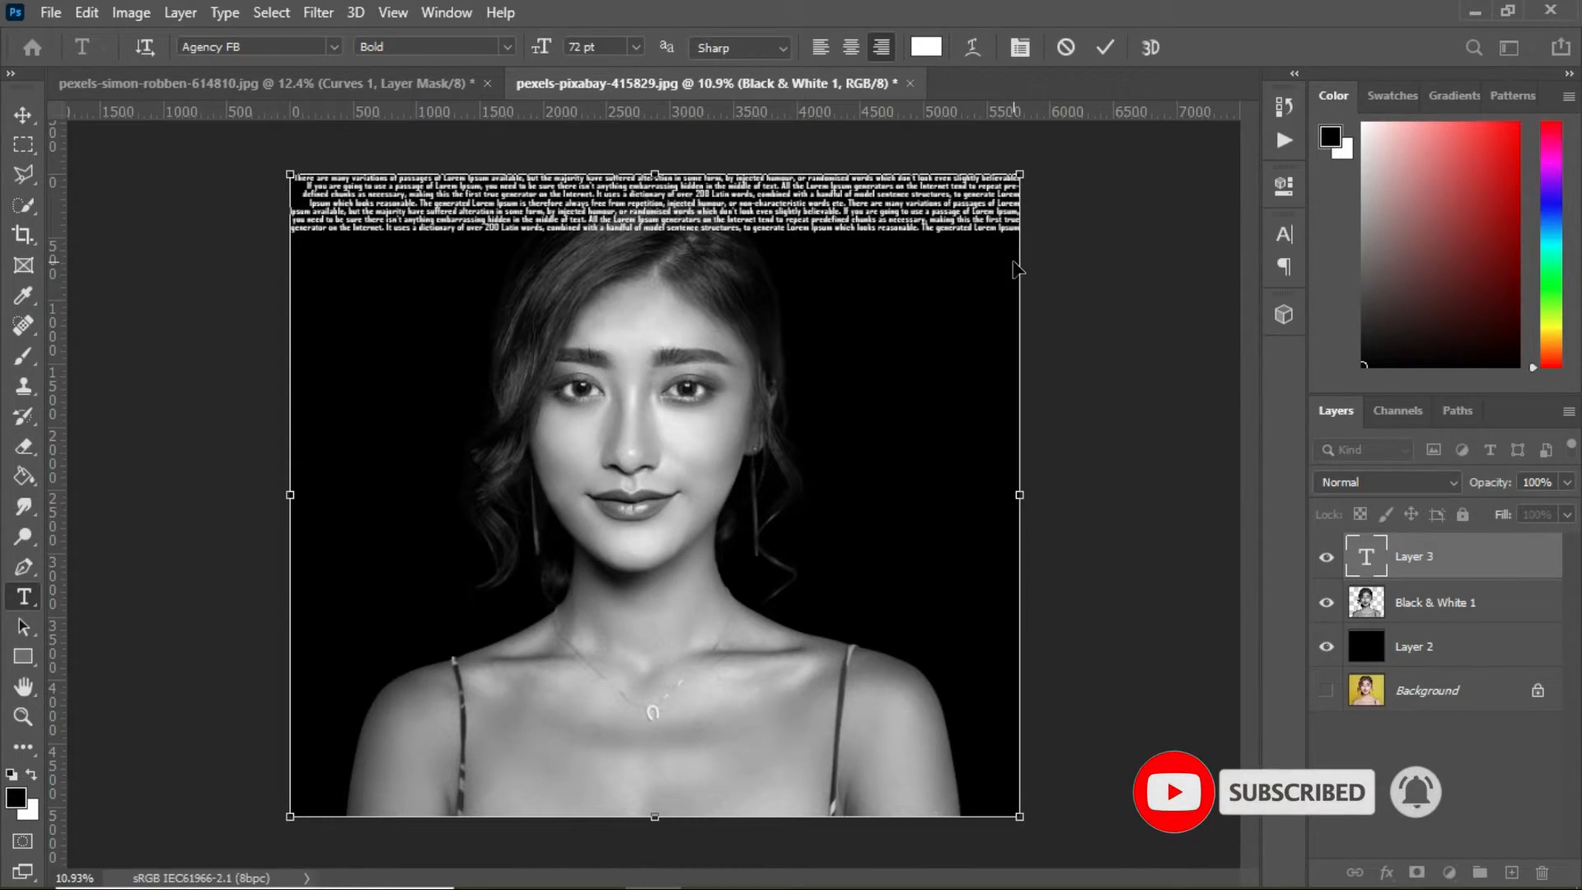
pyautogui.hotkey('ctrl', 'v')
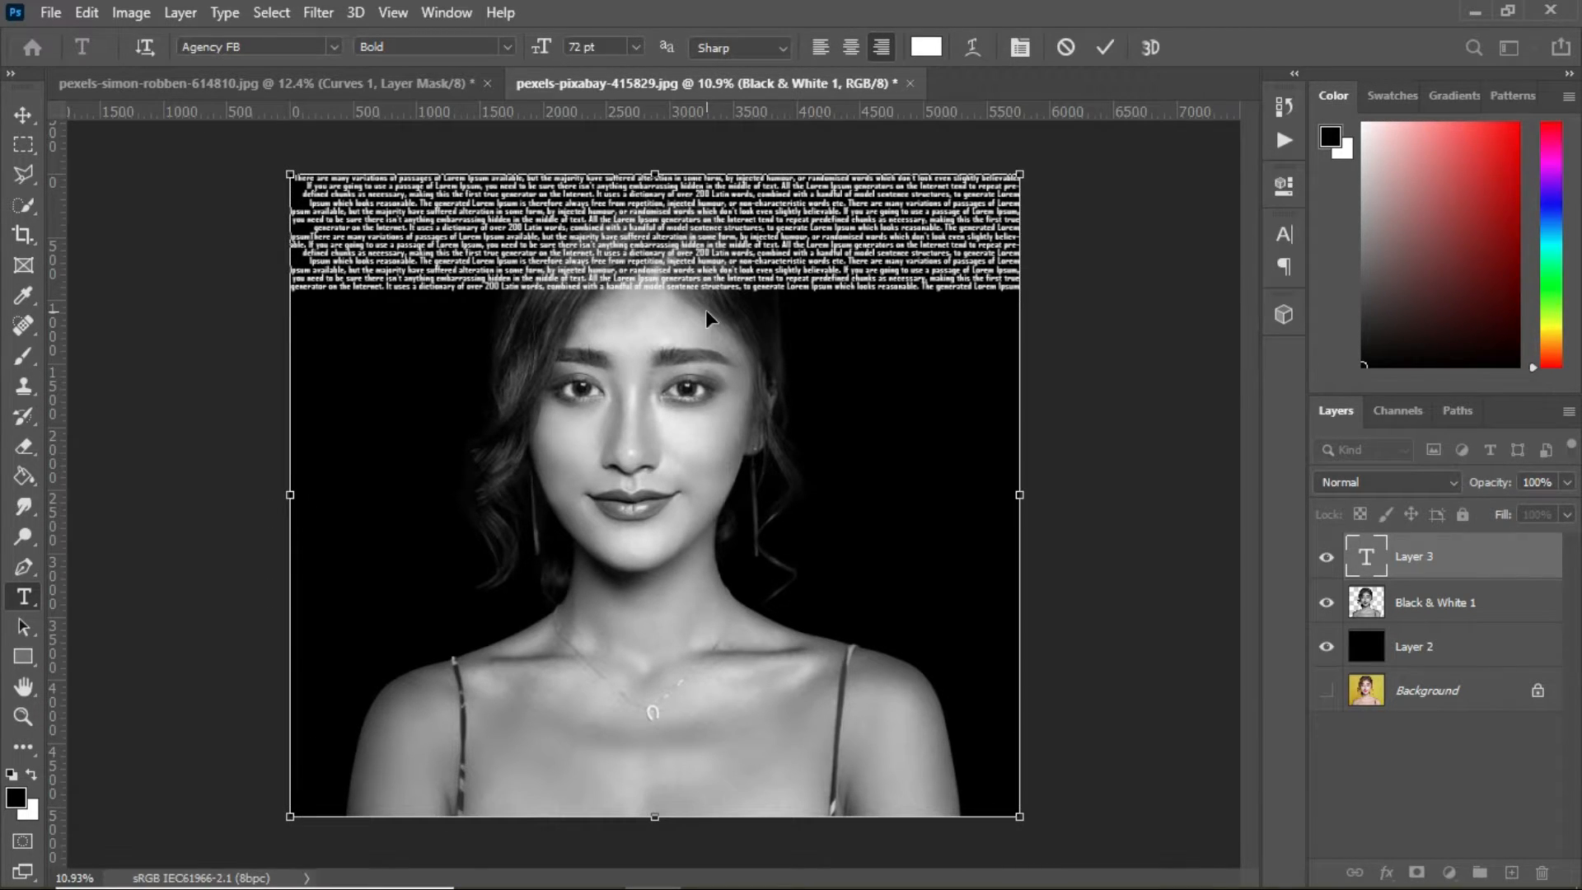
pyautogui.hotkey('ctrl', 'v')
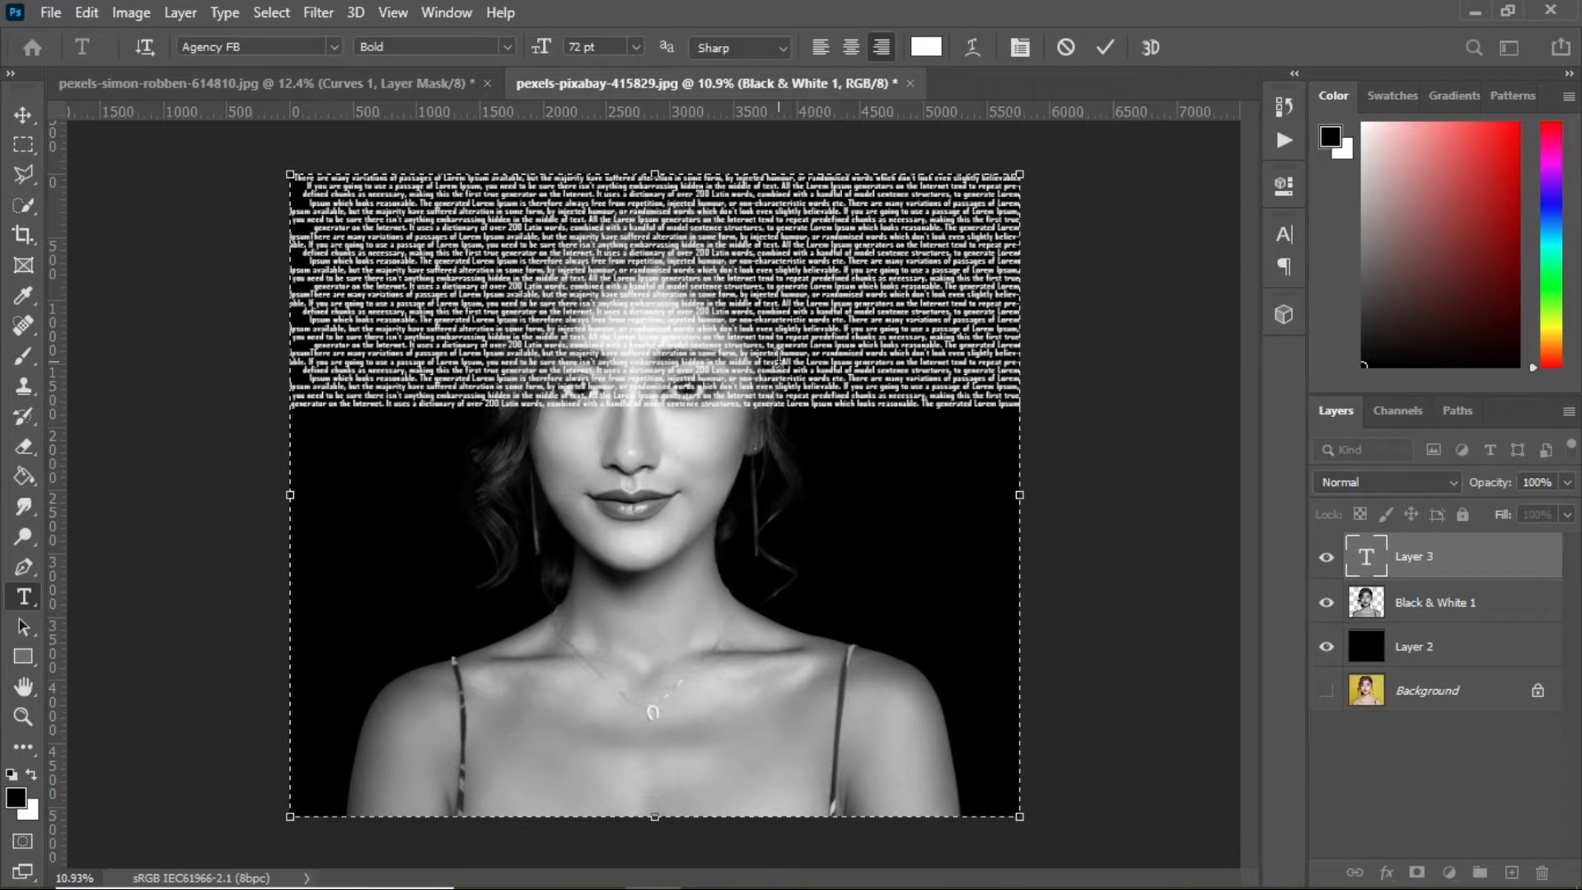
pyautogui.hotkey('ctrl', 'a')
pyautogui.hotkey('ctrl', 'c')
pyautogui.click(808, 445)
pyautogui.hotkey('ctrl', 'v')
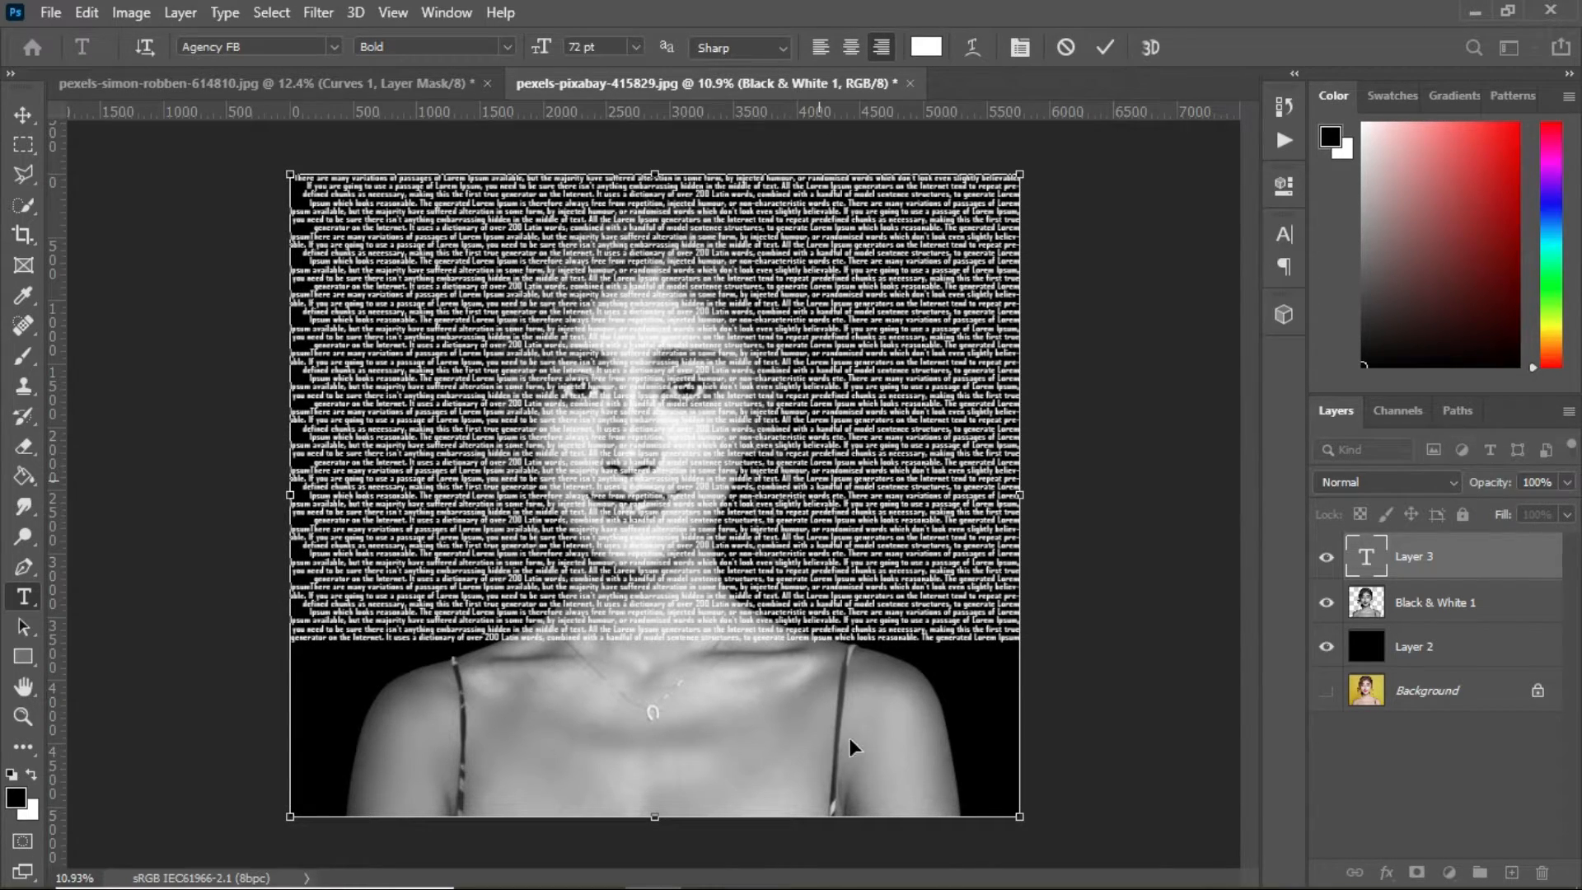
pyautogui.hotkey('ctrl', 'v')
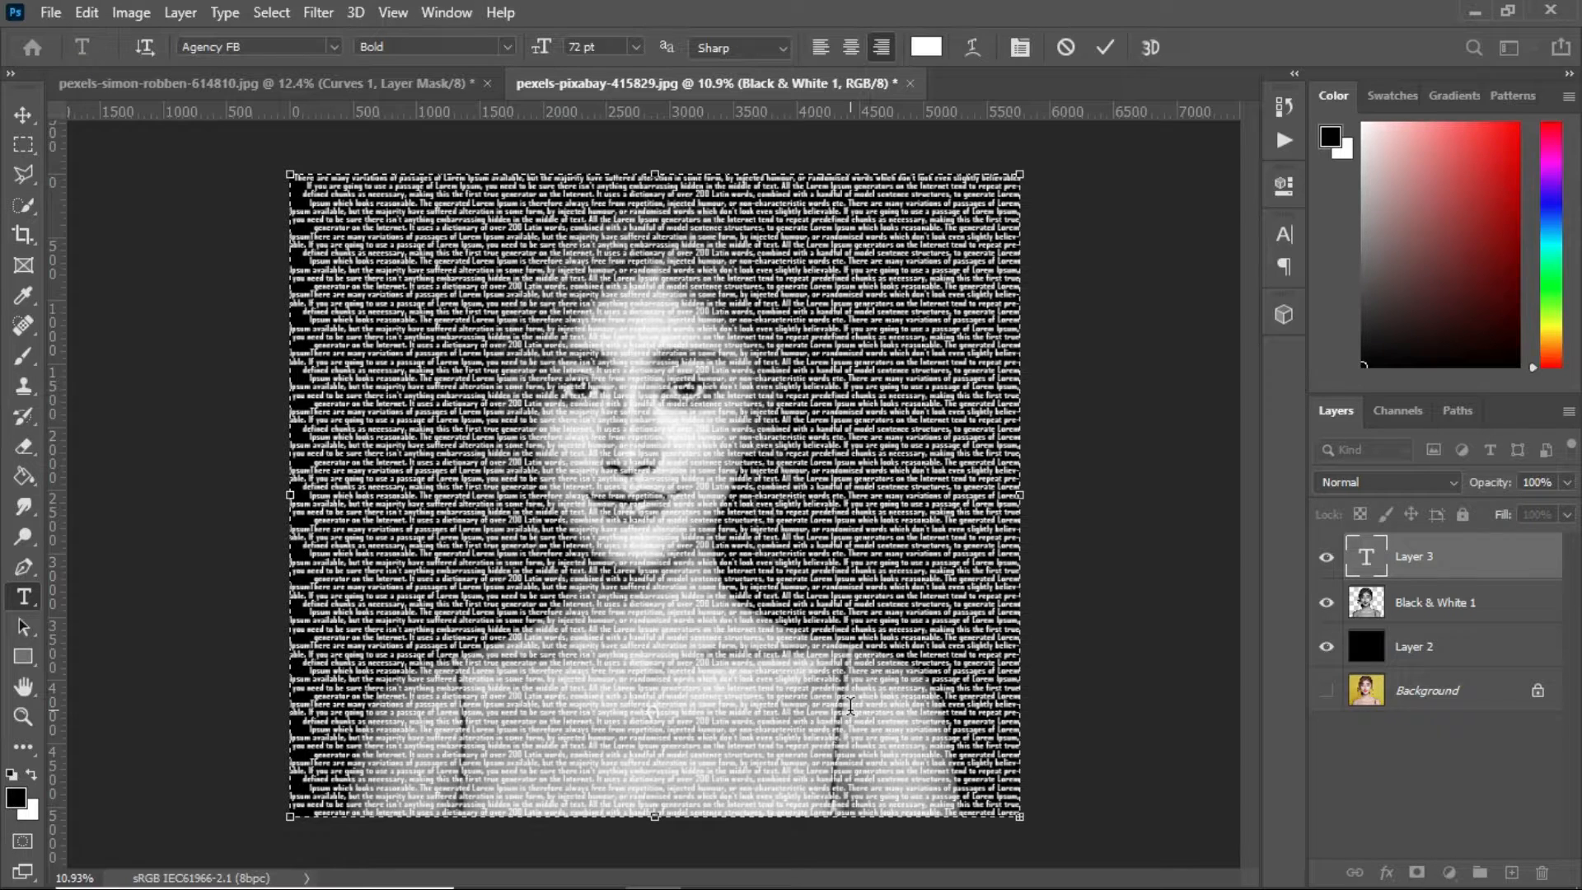
pyautogui.click(23, 115)
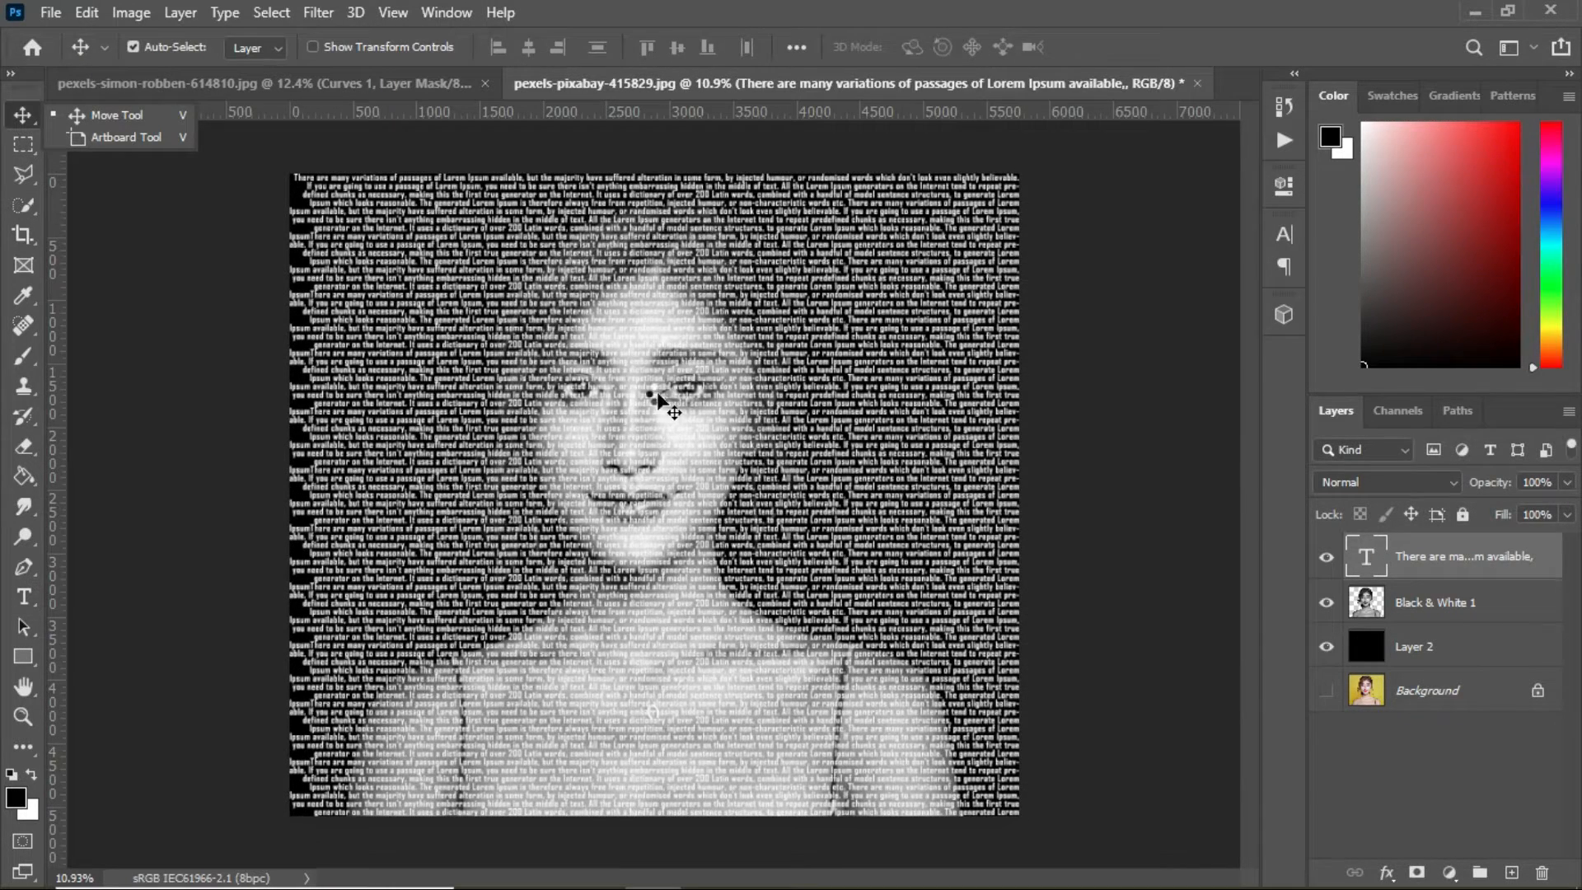
# Enlarge the text block proportionally so that it extends slightly beyond the canvas edges.
pyautogui.hotkey('ctrl', 't')
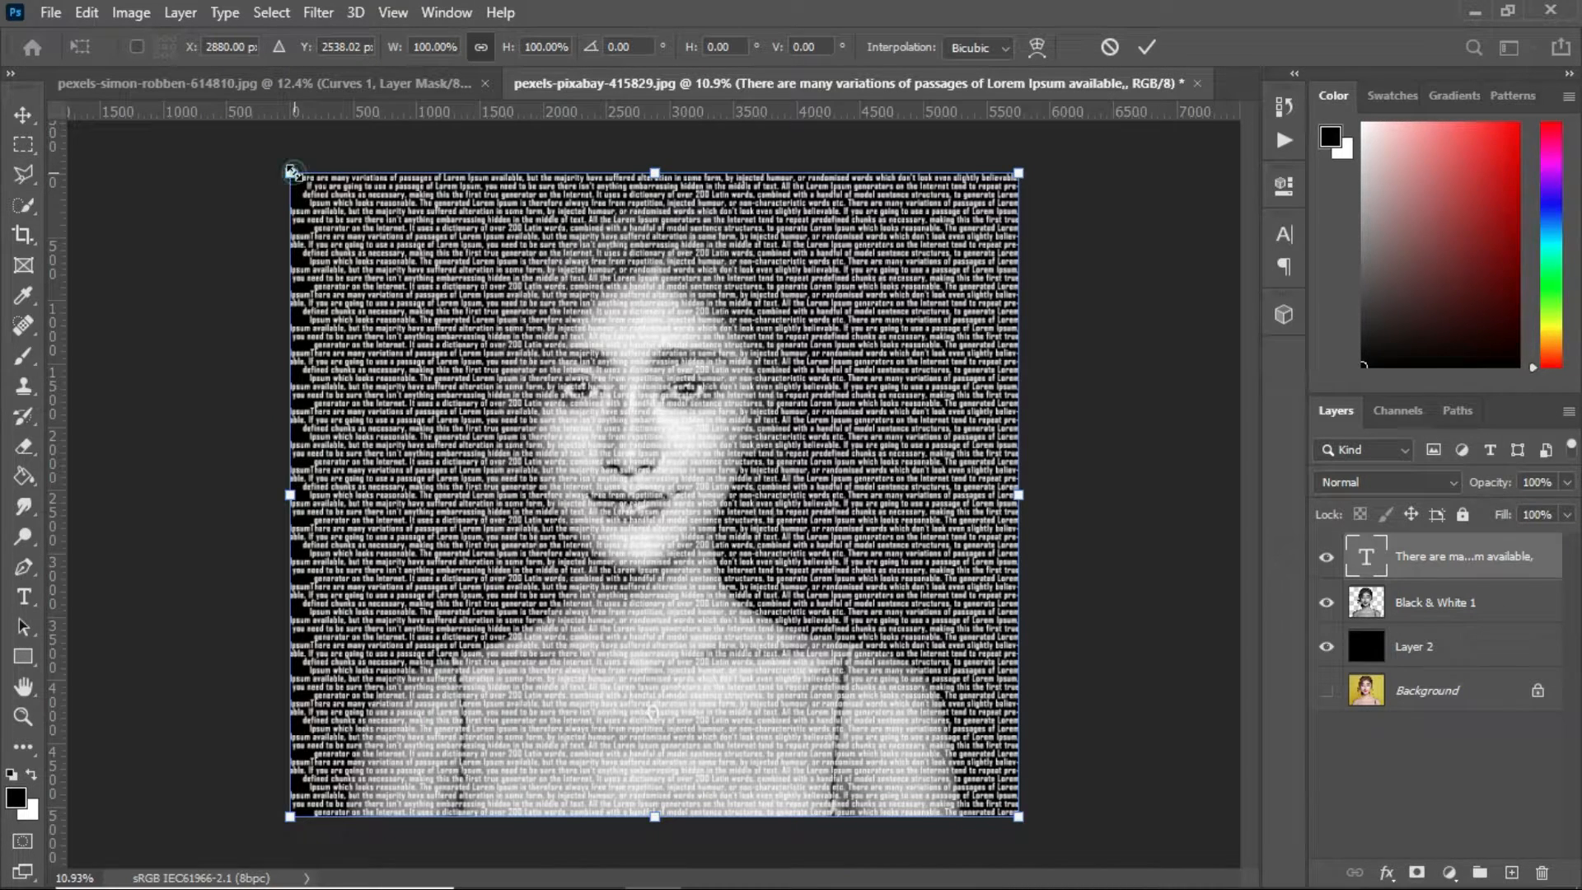
pyautogui.moveTo(288, 171); pyautogui.dragTo(253, 137)
pyautogui.moveTo(1061, 504); pyautogui.dragTo(1072, 504)
pyautogui.press('Return')
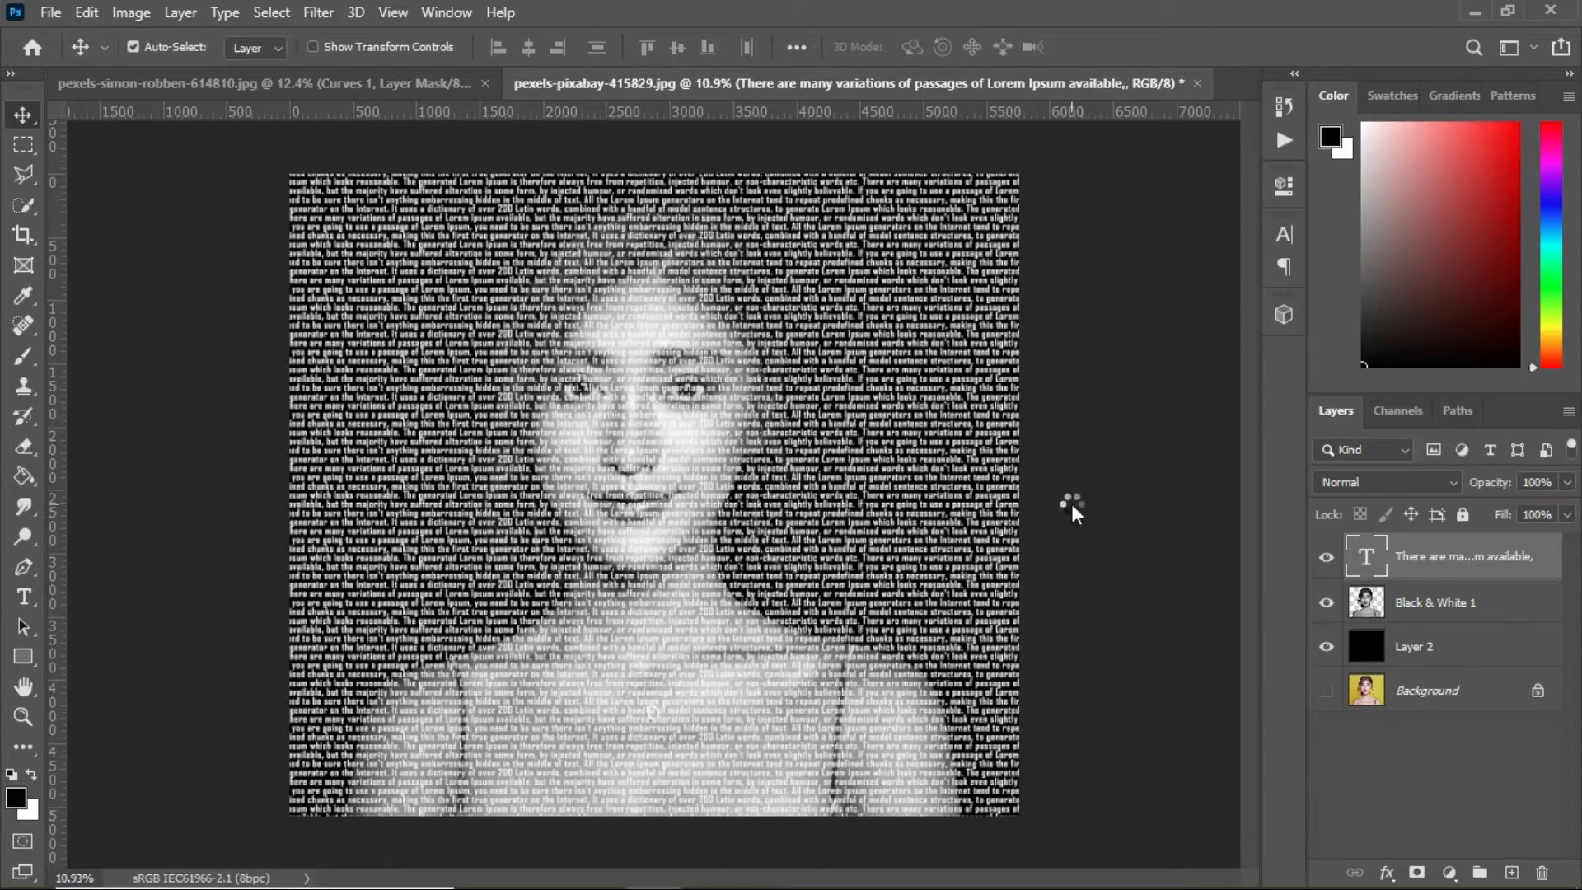
pyautogui.scroll(-4, 734, 617)
pyautogui.scroll(4, 735, 617)
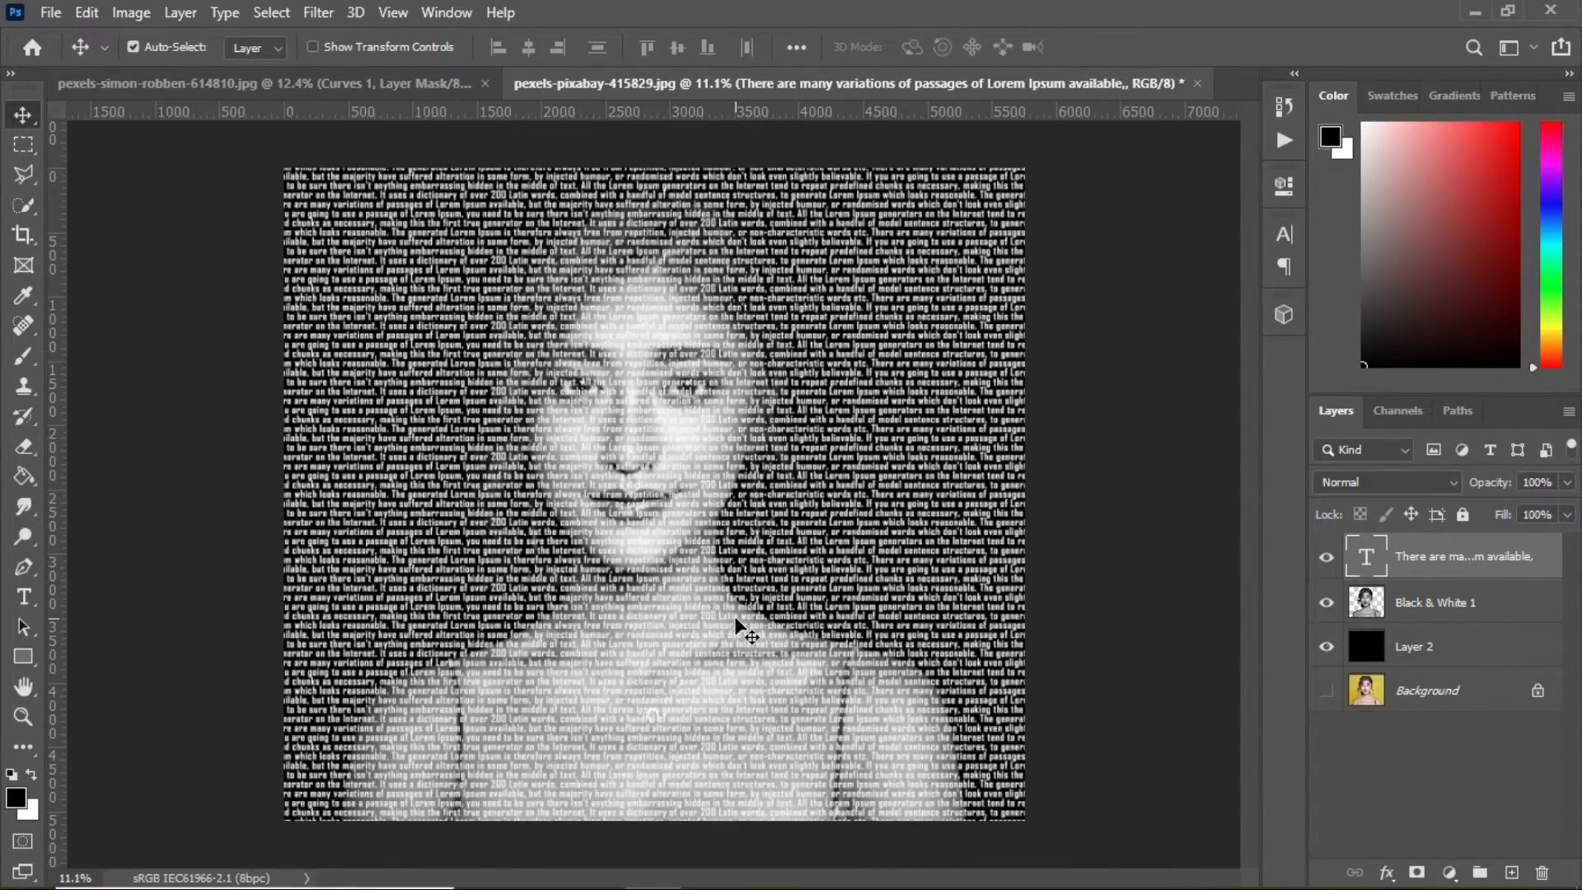
# Duplicate the Black & White 1 layer and hide the original.
pyautogui.click(1444, 605)
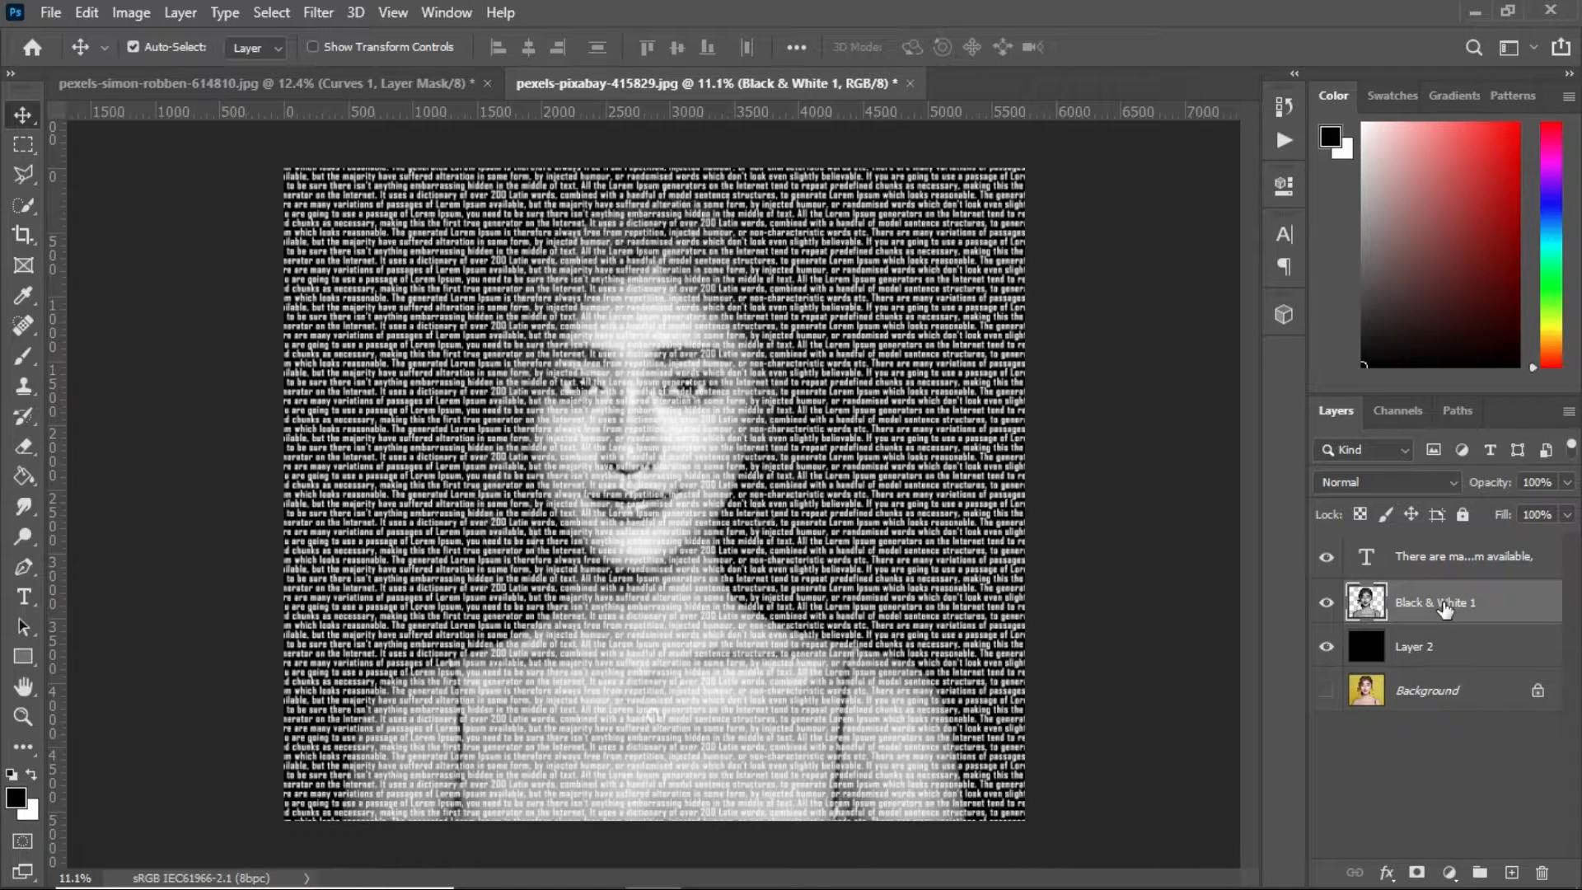
pyautogui.hotkey('ctrl', 'j')
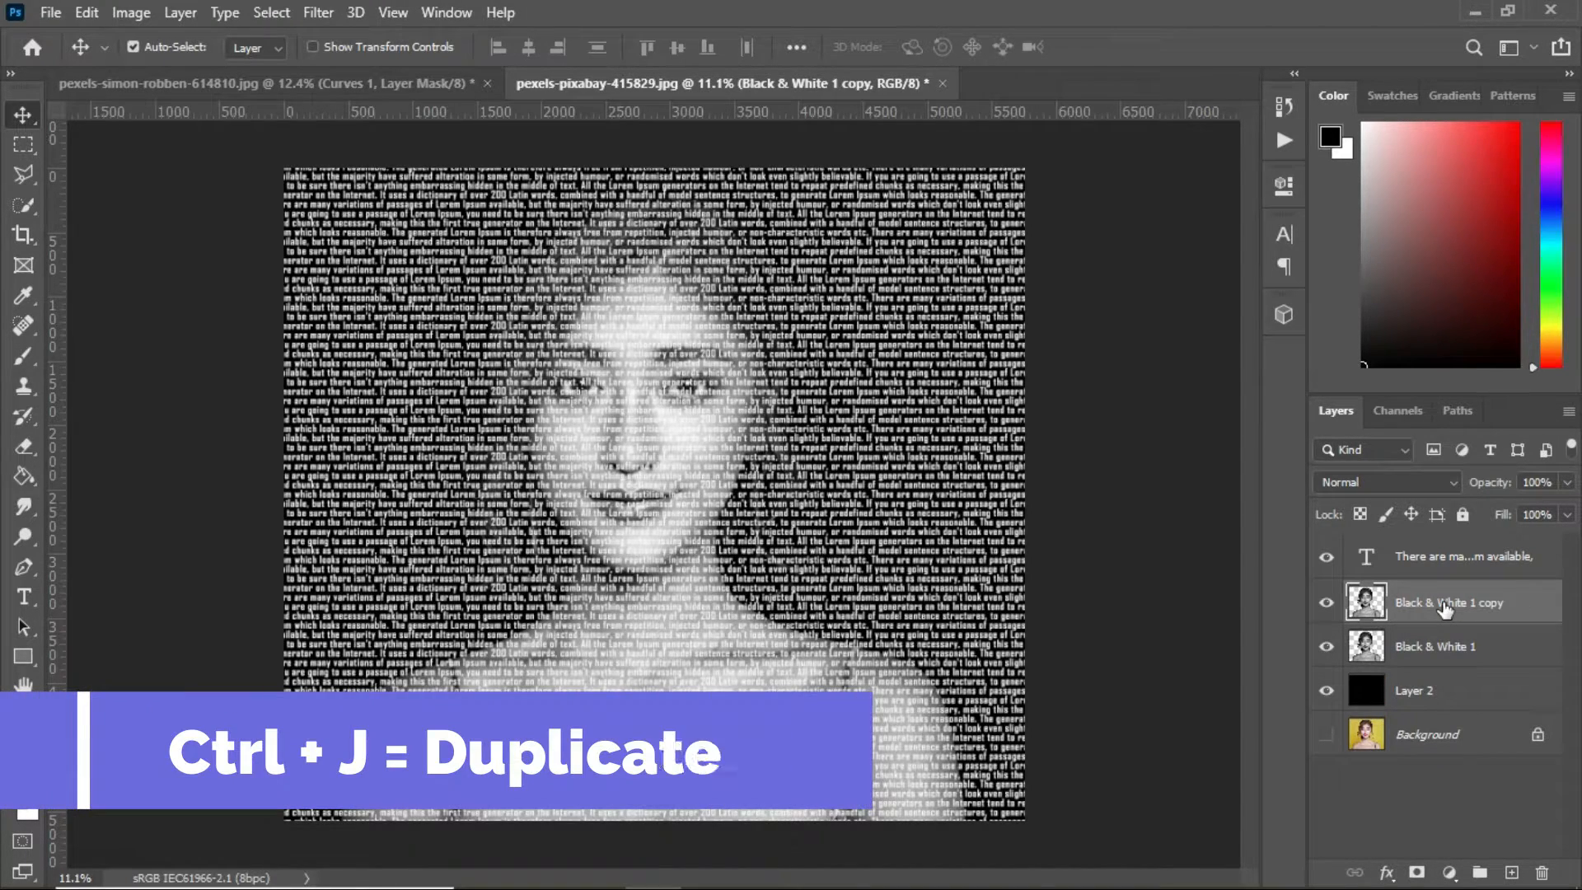
pyautogui.click(1327, 647)
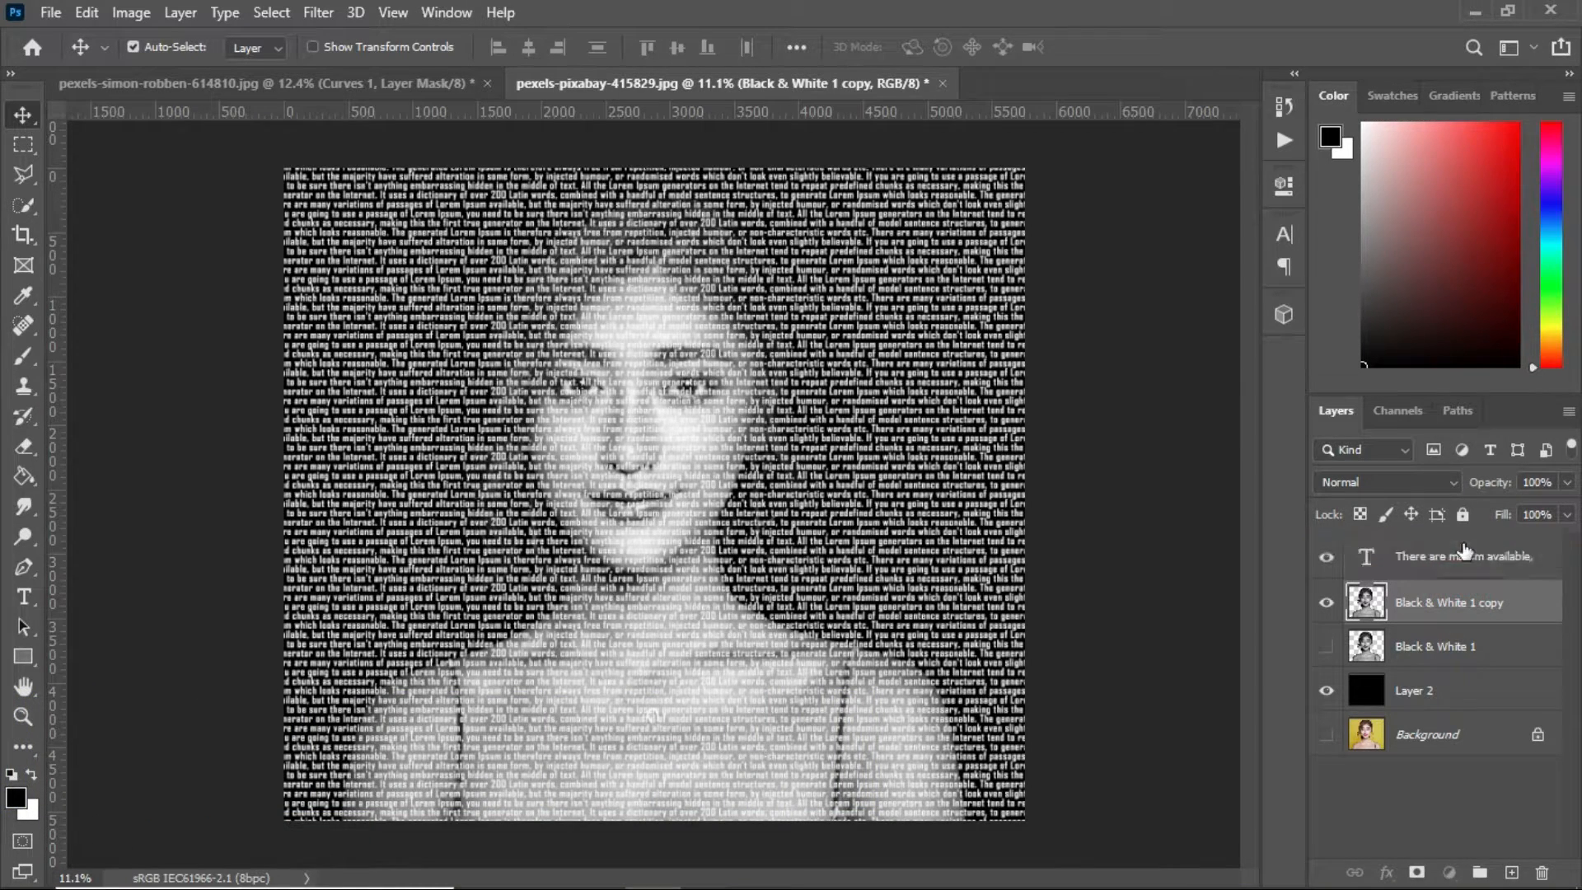
# Move the Black & White 1 copy layer above the text layer and clip it to the text.
pyautogui.hotkey('ctrl', ']')
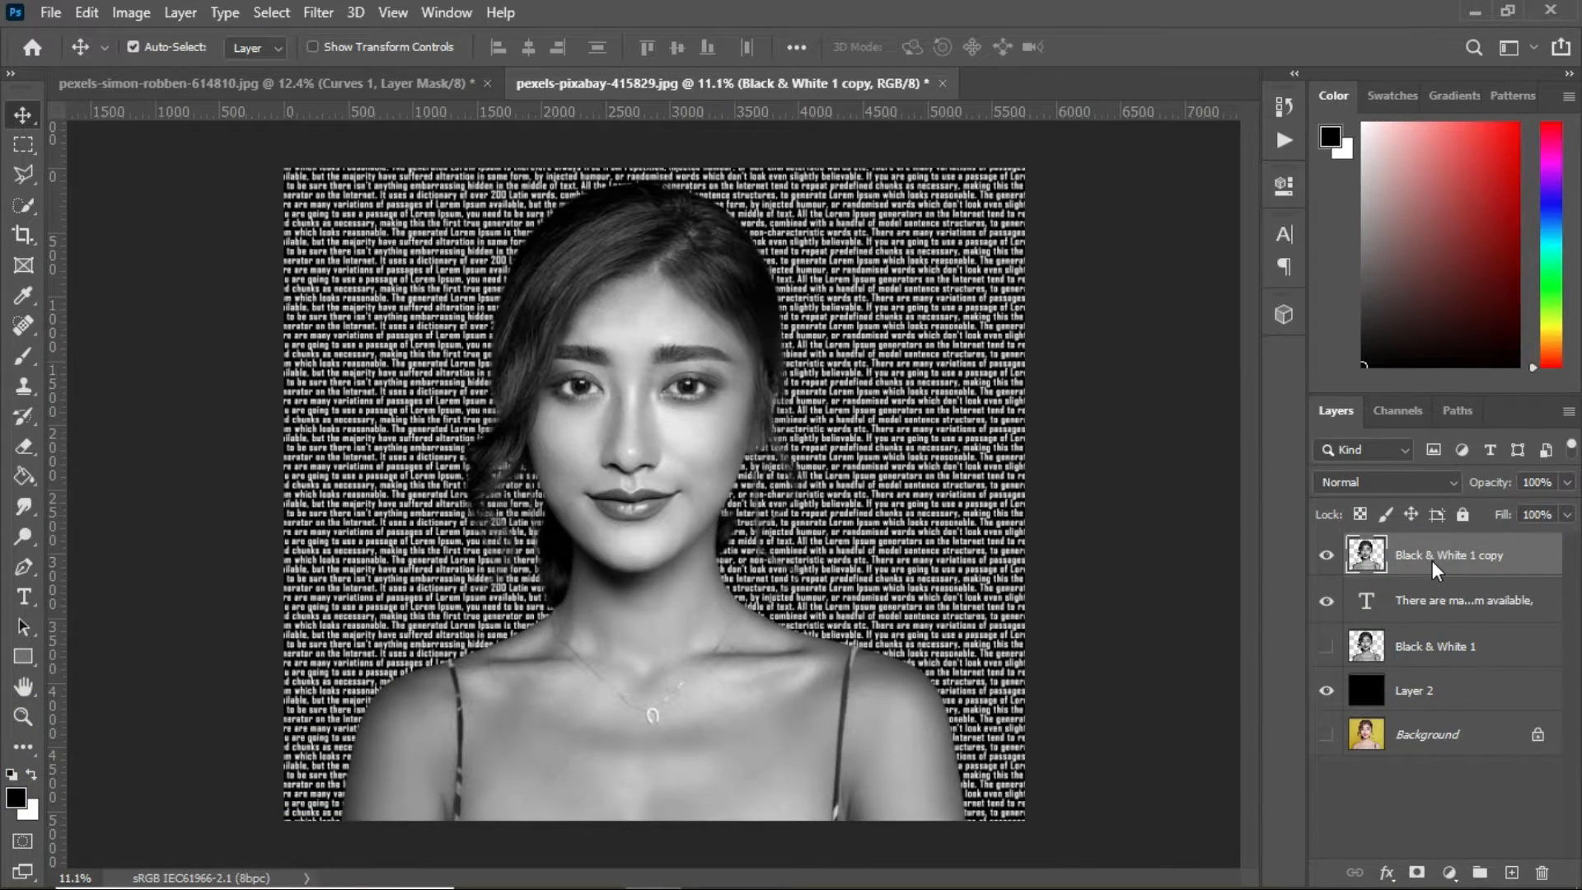
pyautogui.rightClick(1432, 560)
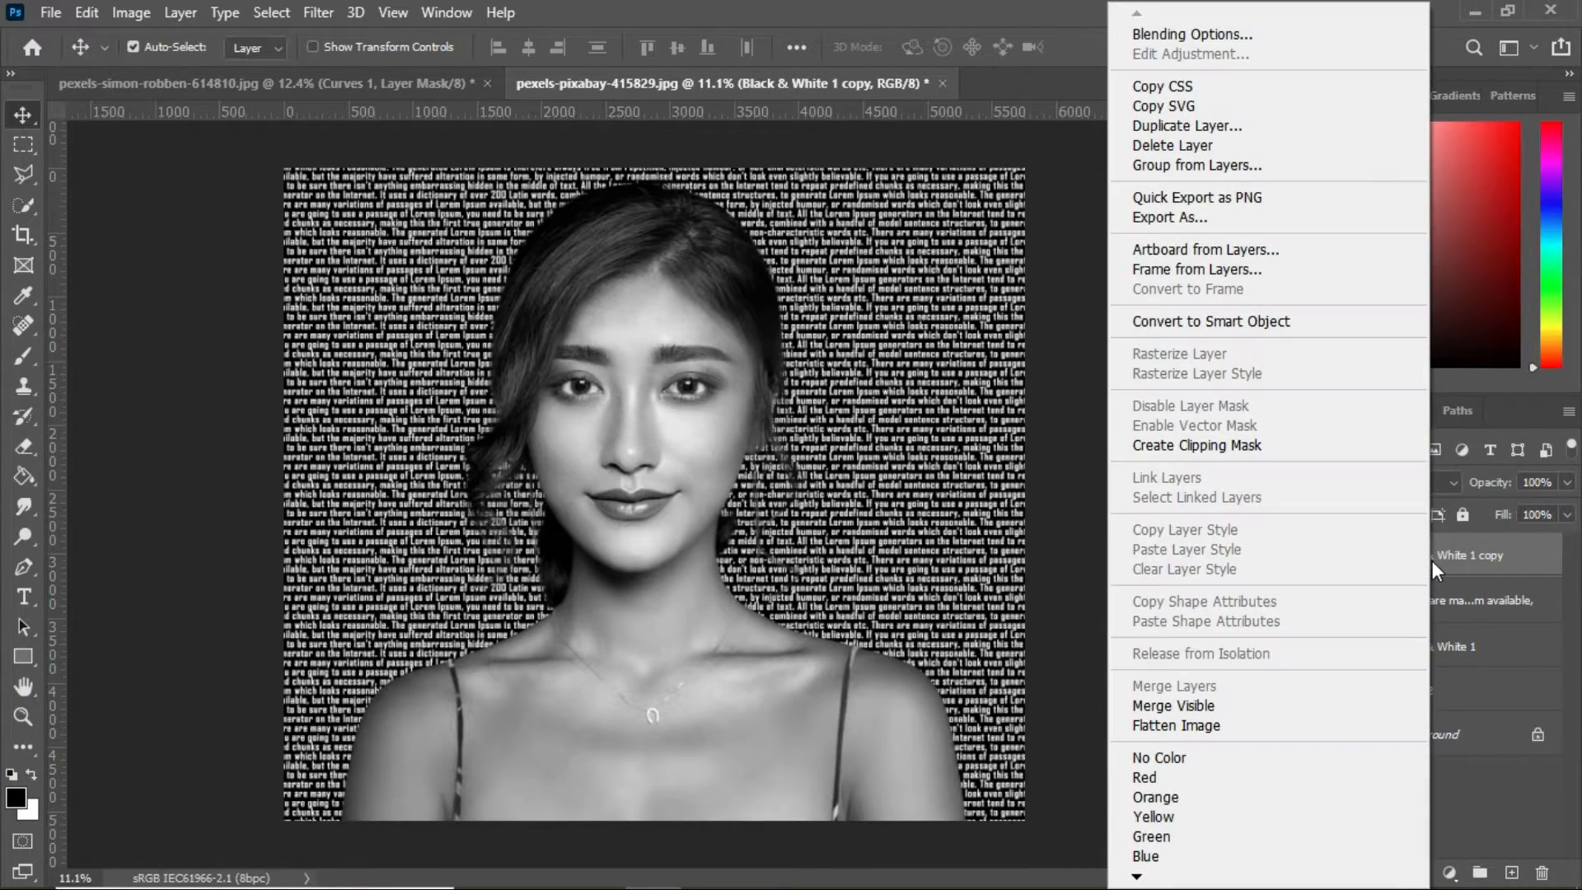
pyautogui.click(1254, 443)
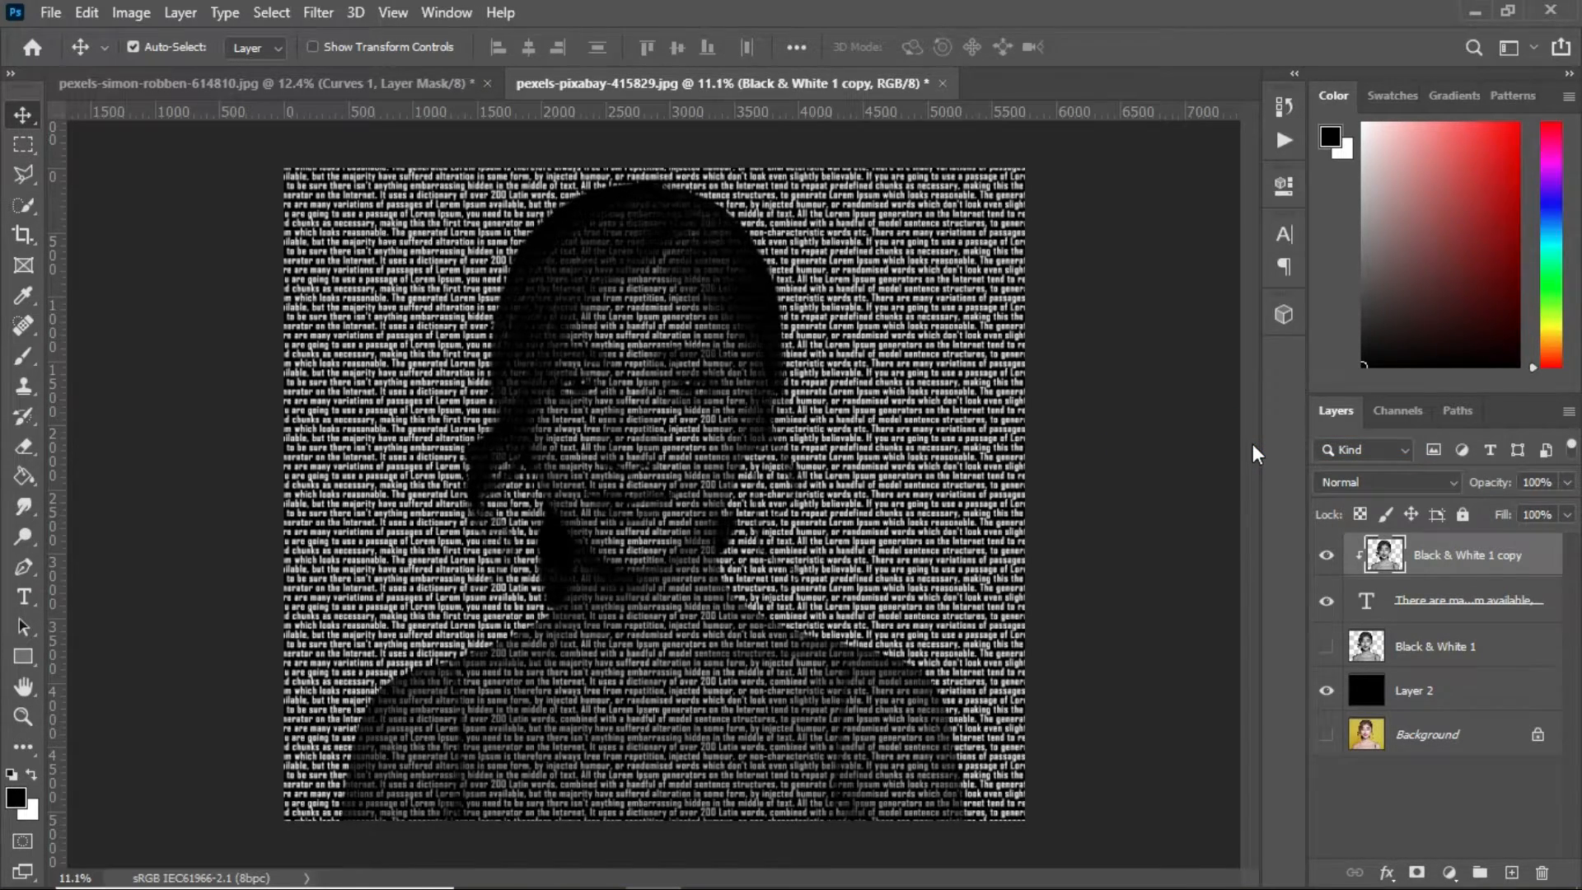
# Load the portrait outline of the Black & White 1 copy layer as a selection.
pyautogui.scroll(5, 685, 439)
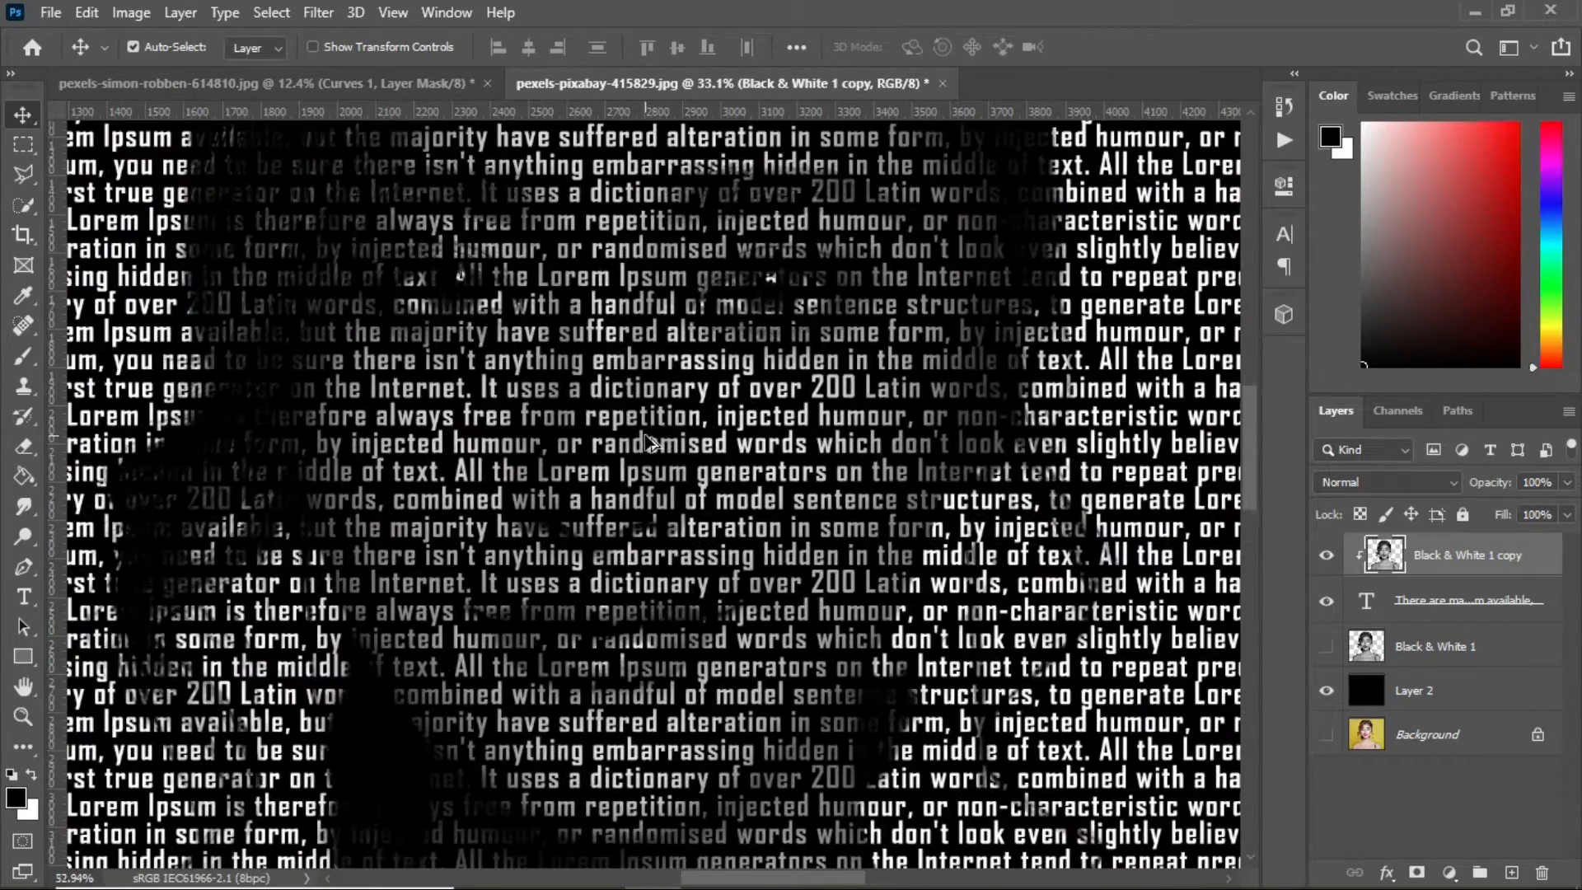
pyautogui.scroll(-4, 674, 474)
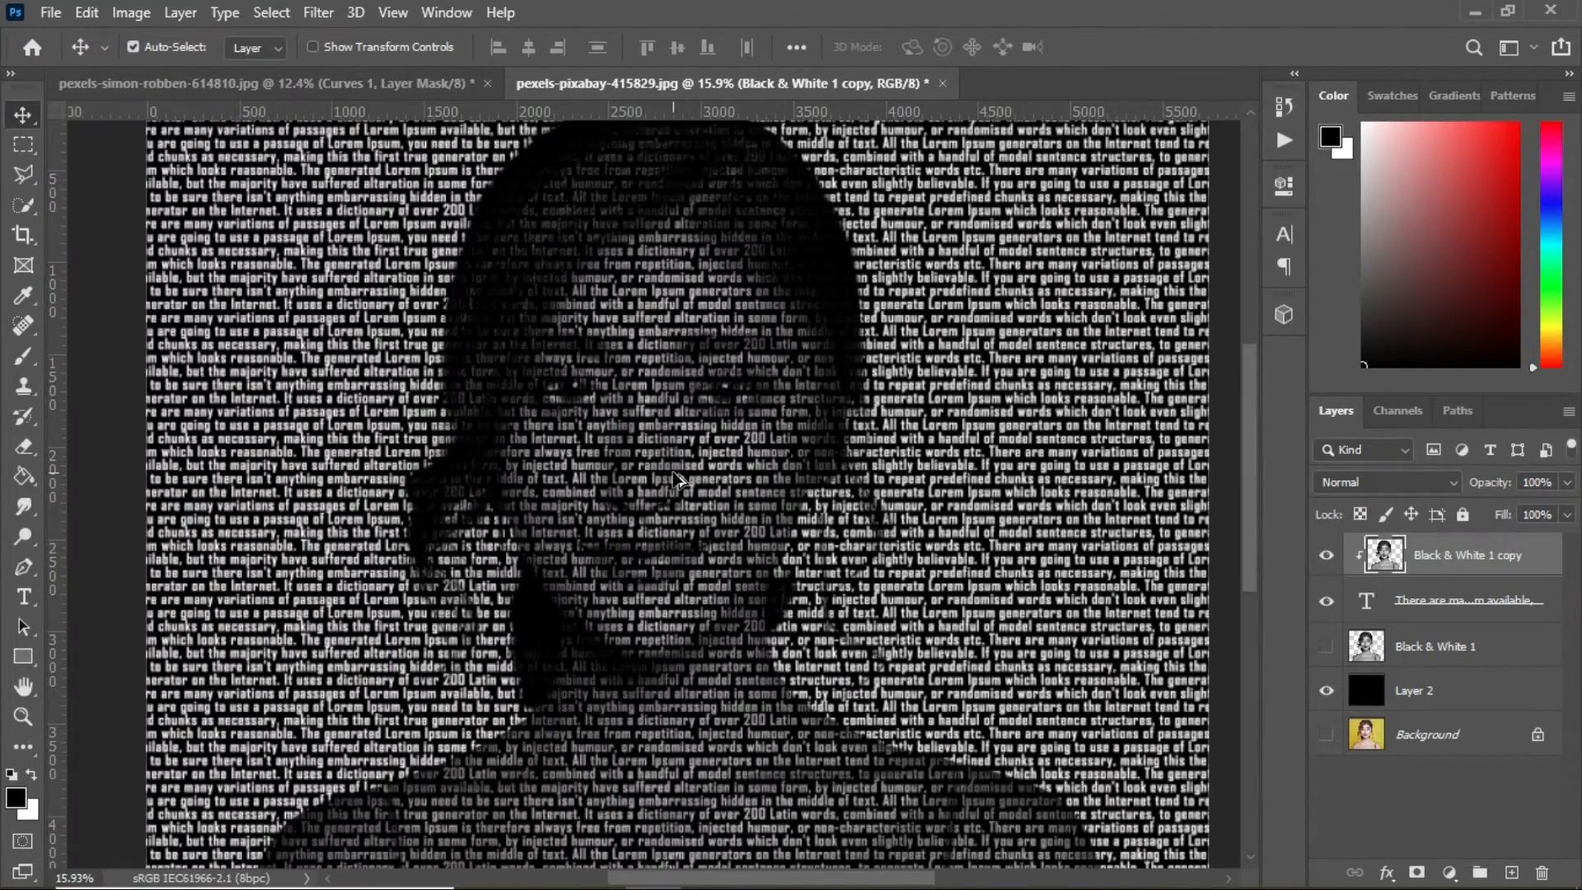
pyautogui.scroll(-3, 674, 476)
pyautogui.scroll(2, 674, 476)
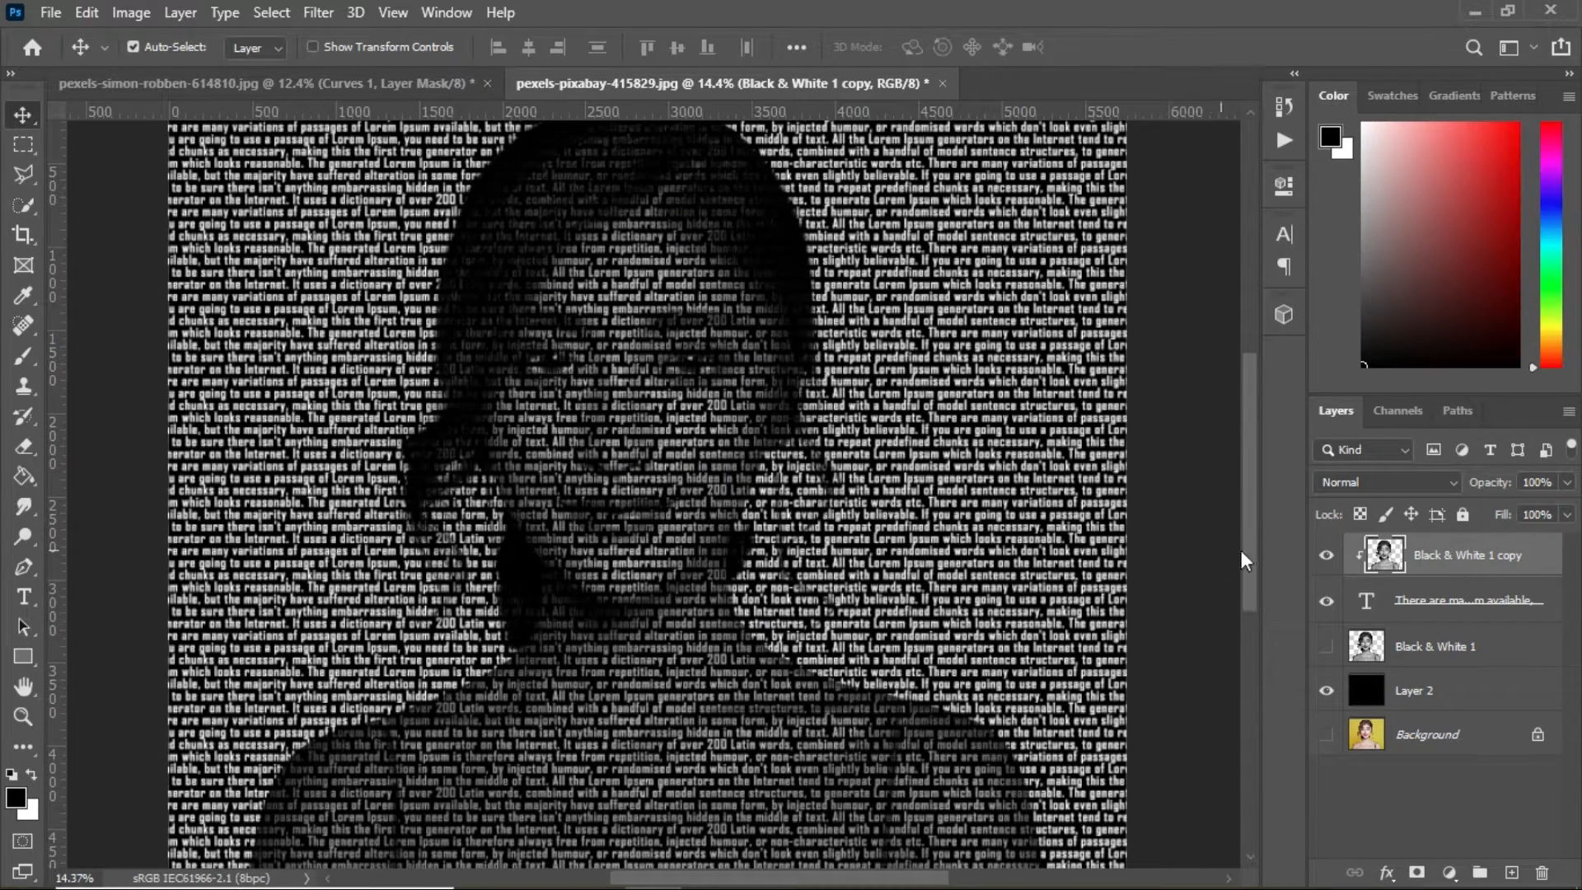
pyautogui.keyDown('ctrl'); pyautogui.click(1386, 554); pyautogui.keyUp('ctrl')
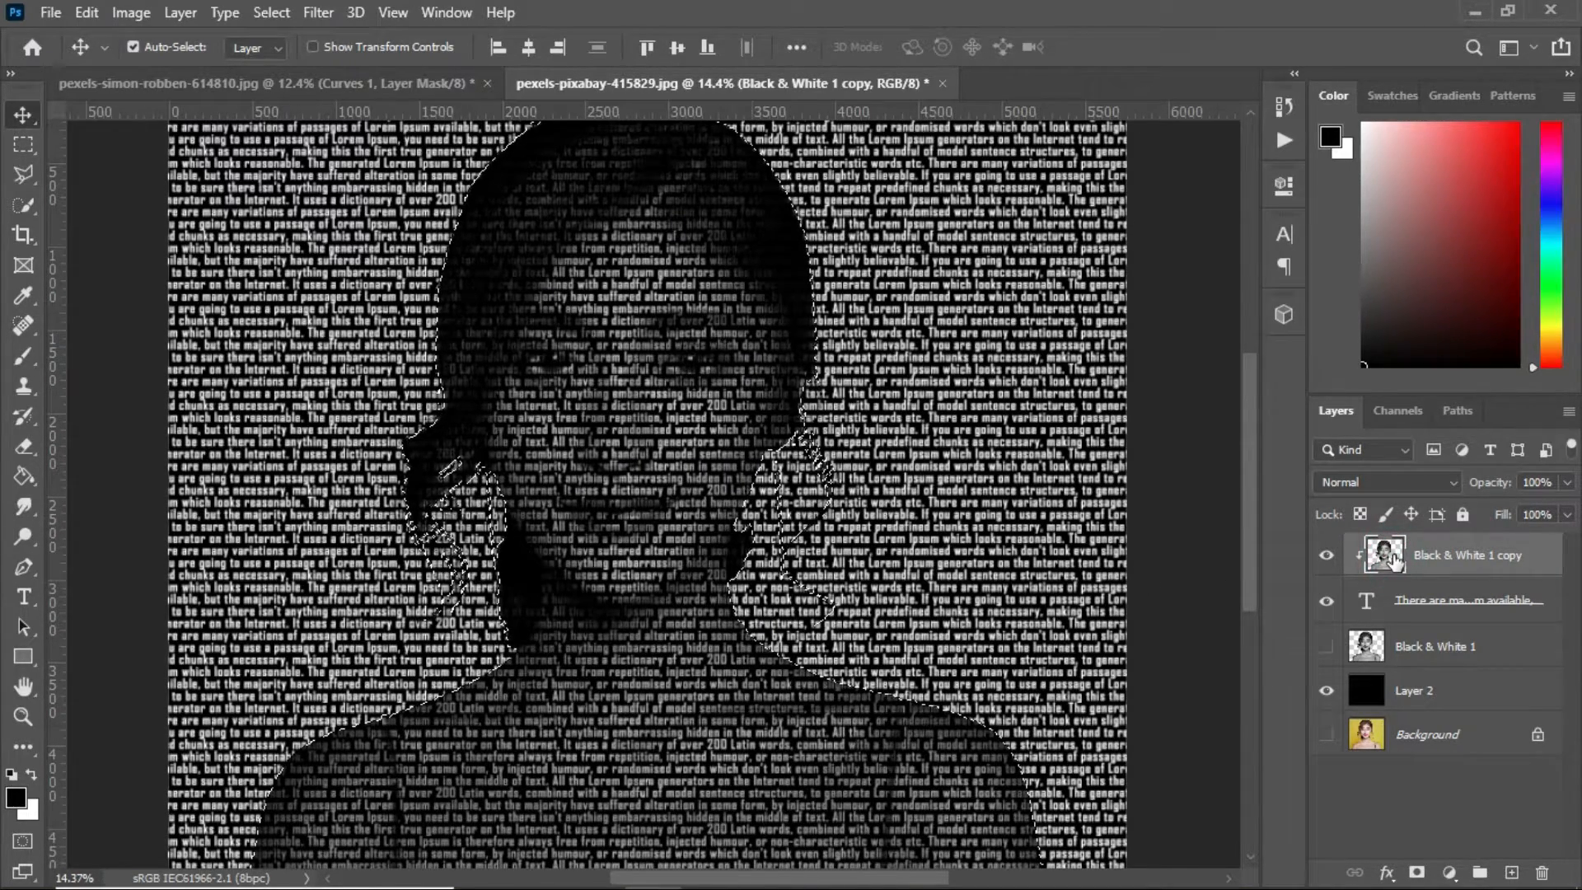
pyautogui.scroll(-3, 614, 581)
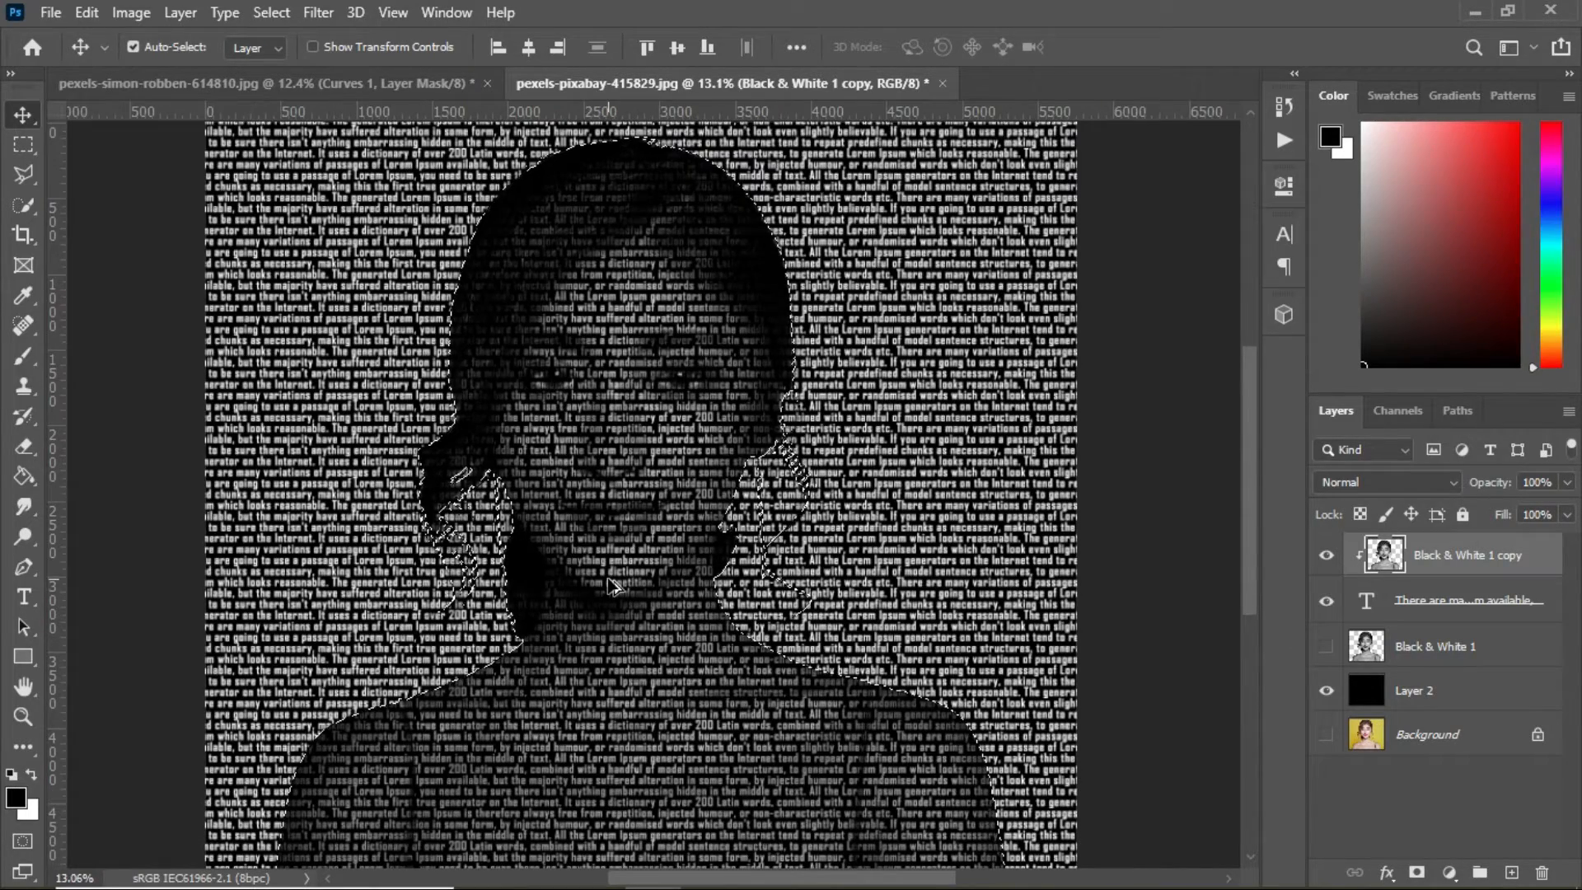
# Apply the Displace filter with horizontal and vertical scale 20, Stretch To Fit and Repeat Edge Pixels, using dark.psd as the displacement map.
pyautogui.click(317, 12)
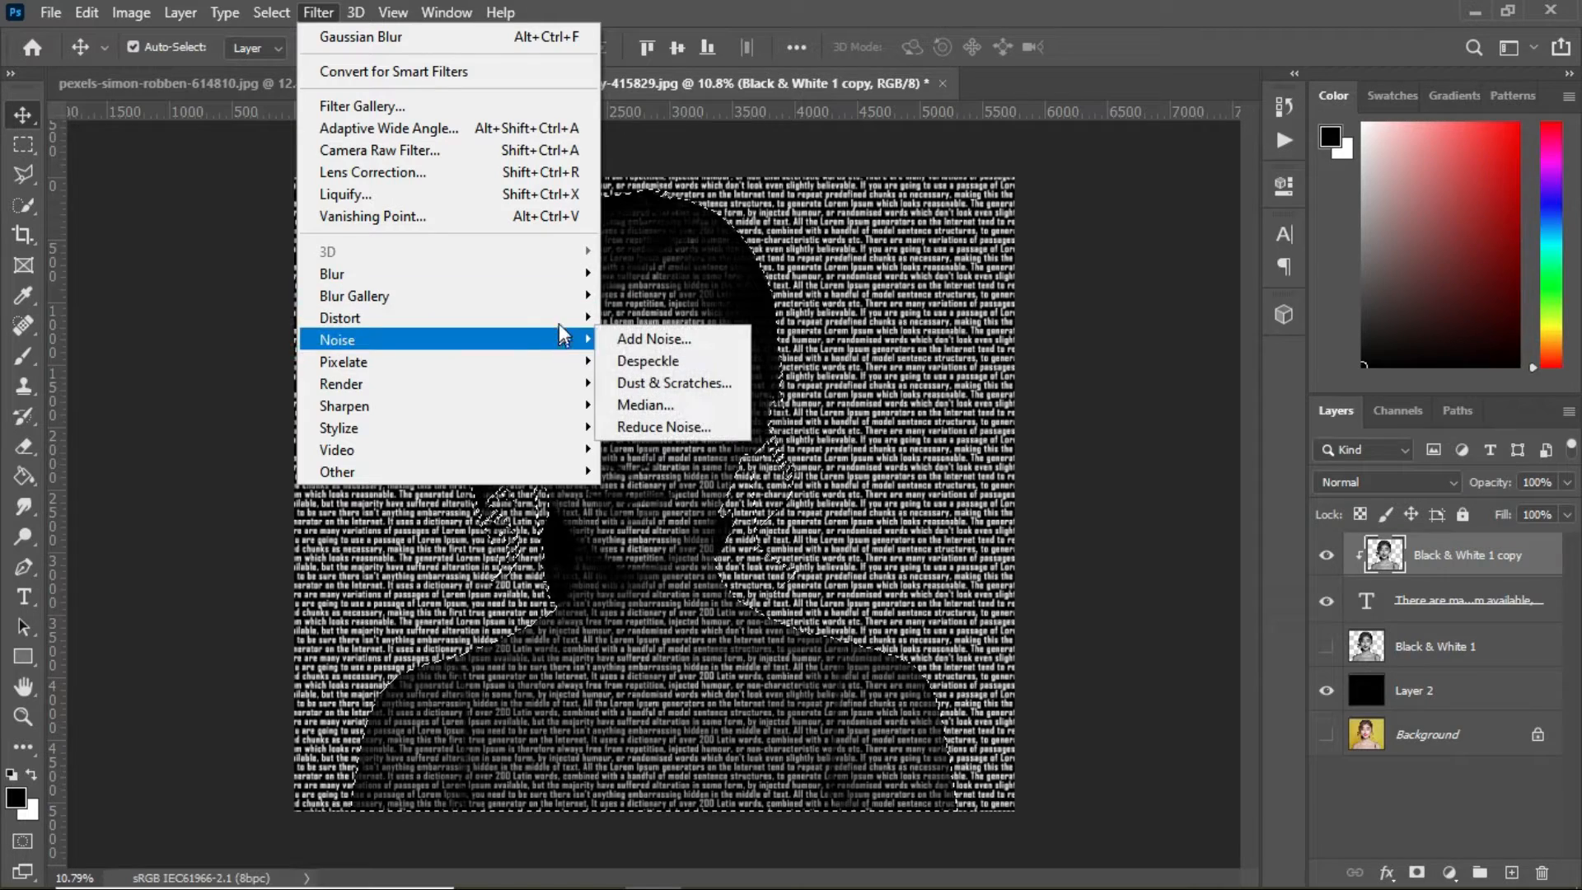
pyautogui.moveTo(560, 323)
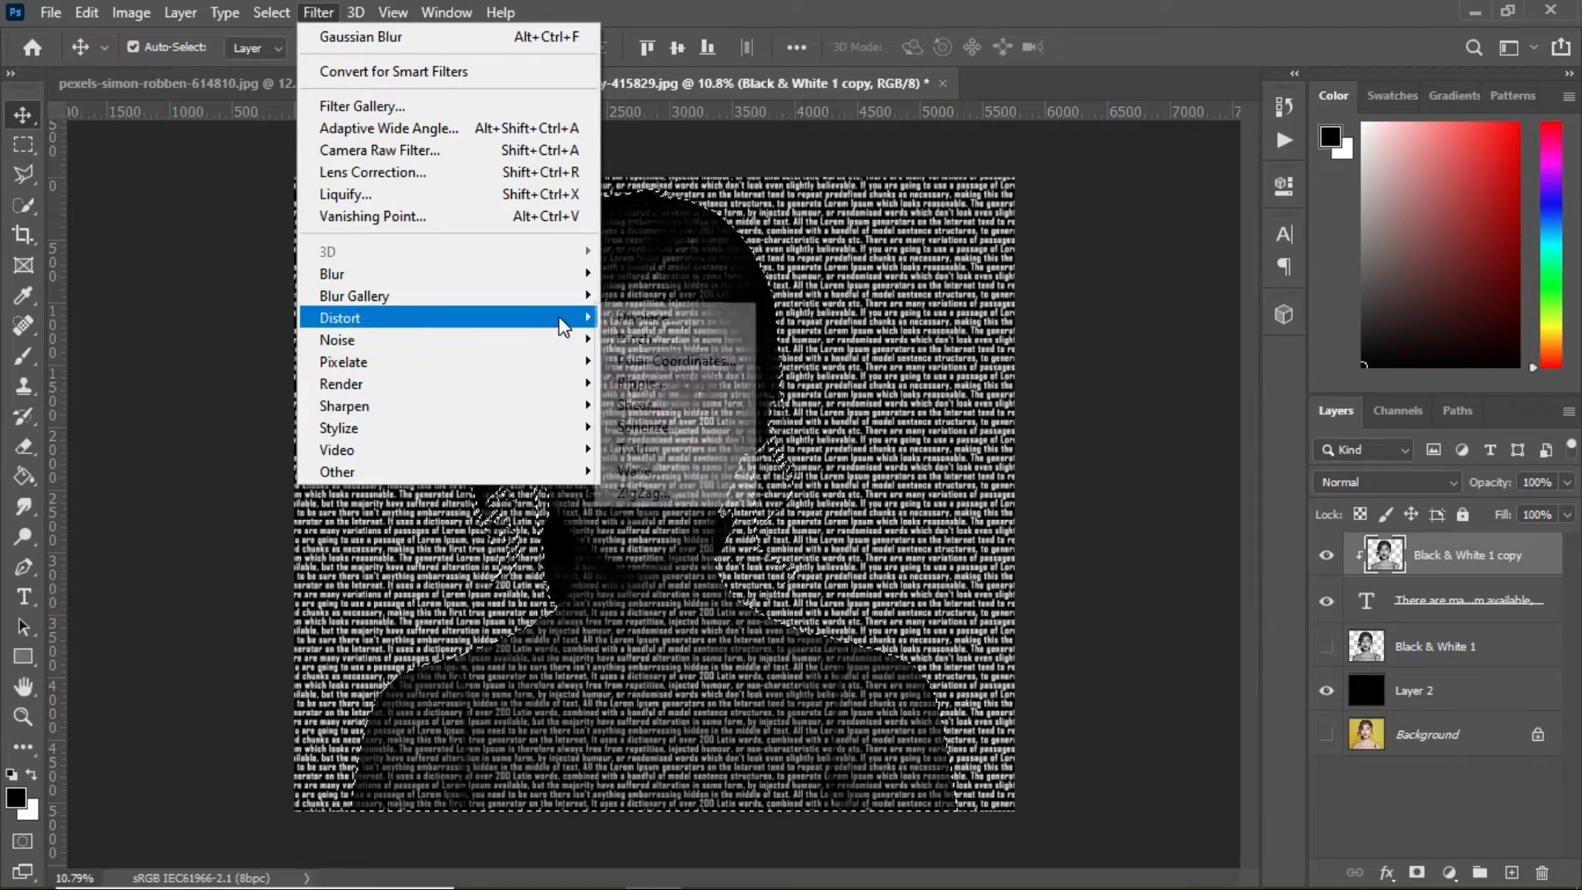
pyautogui.click(707, 320)
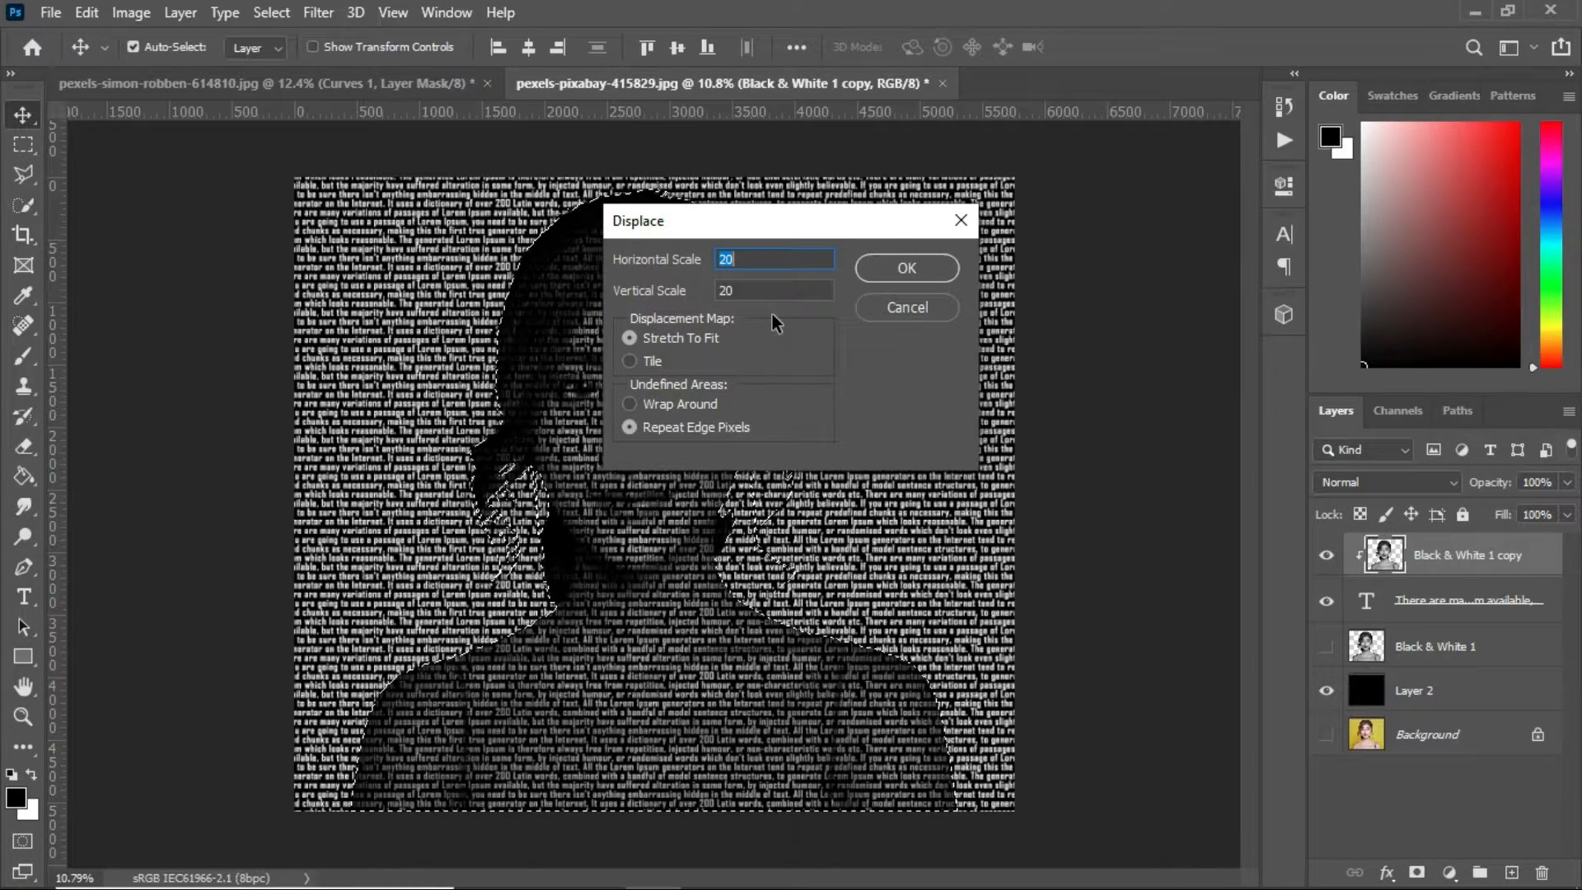
pyautogui.click(909, 279)
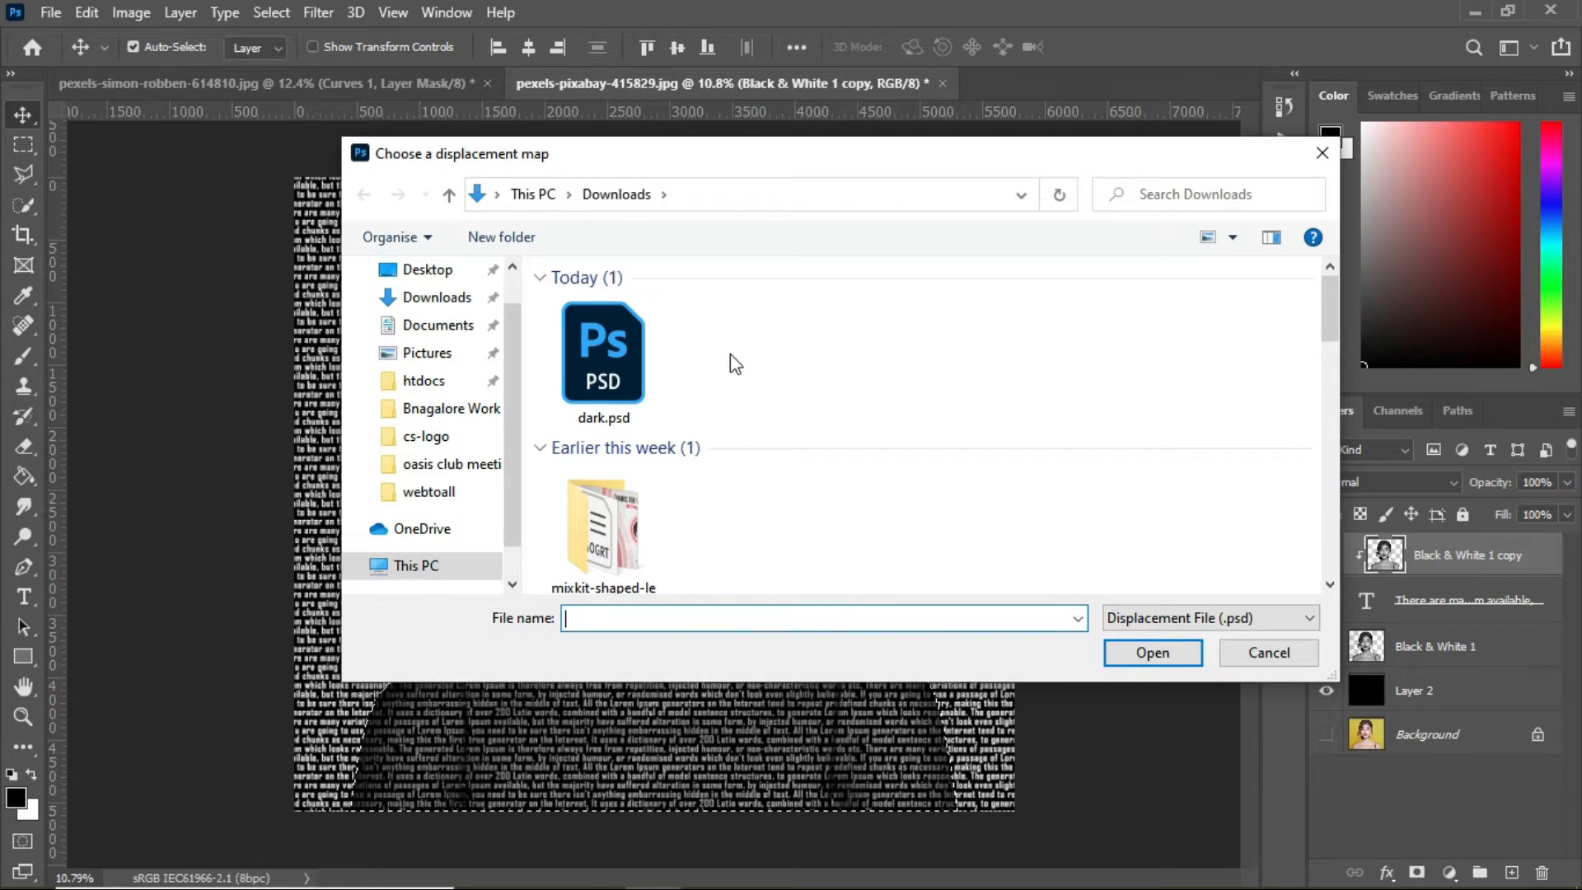
pyautogui.click(626, 358)
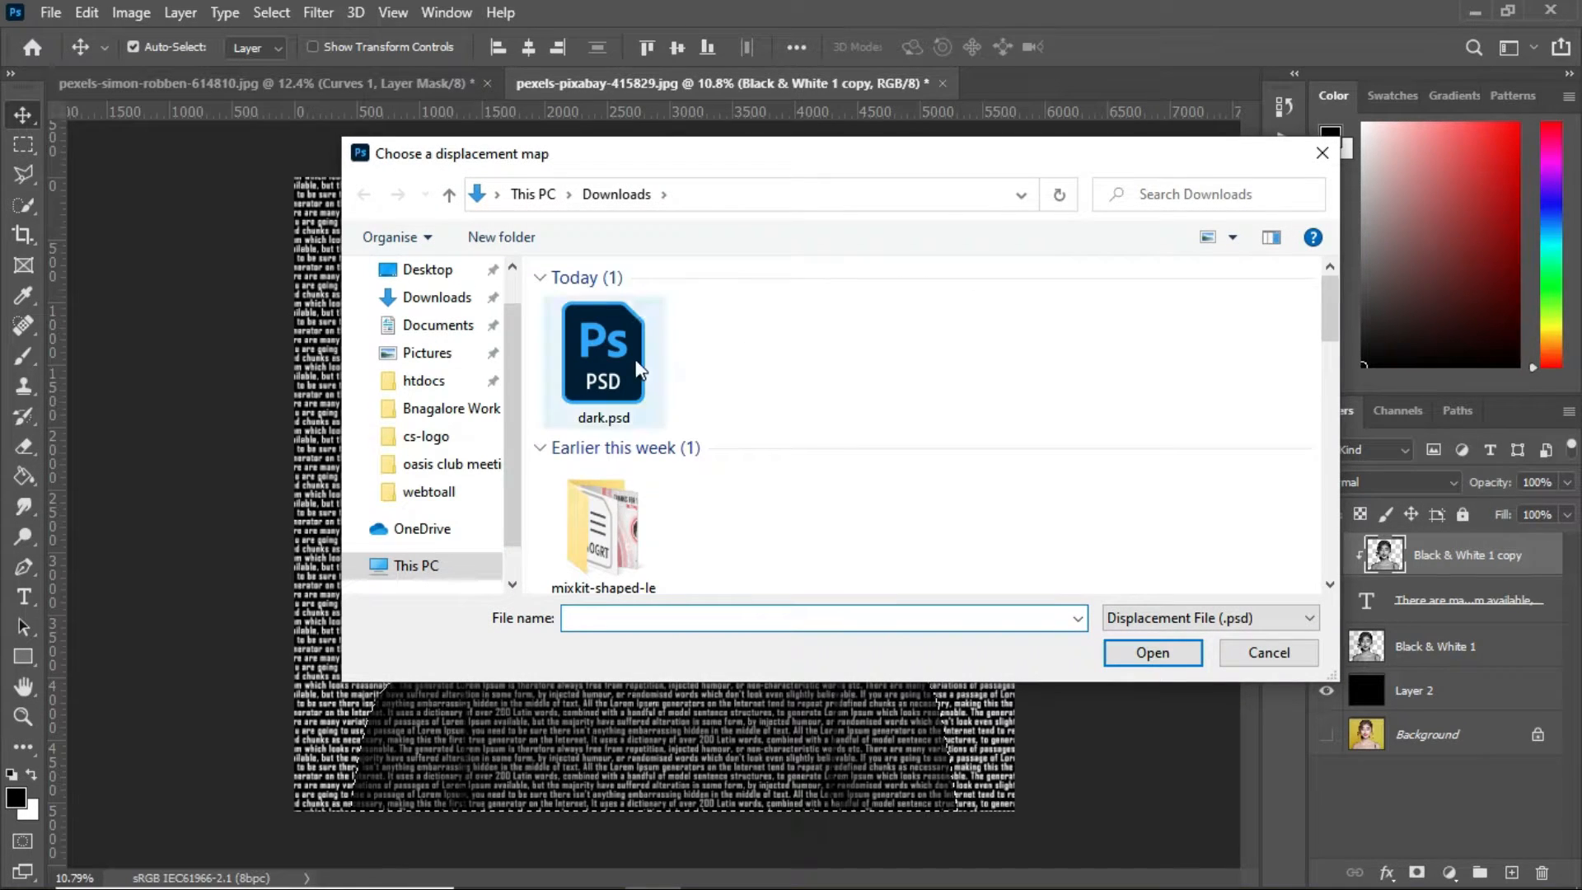
pyautogui.click(1125, 655)
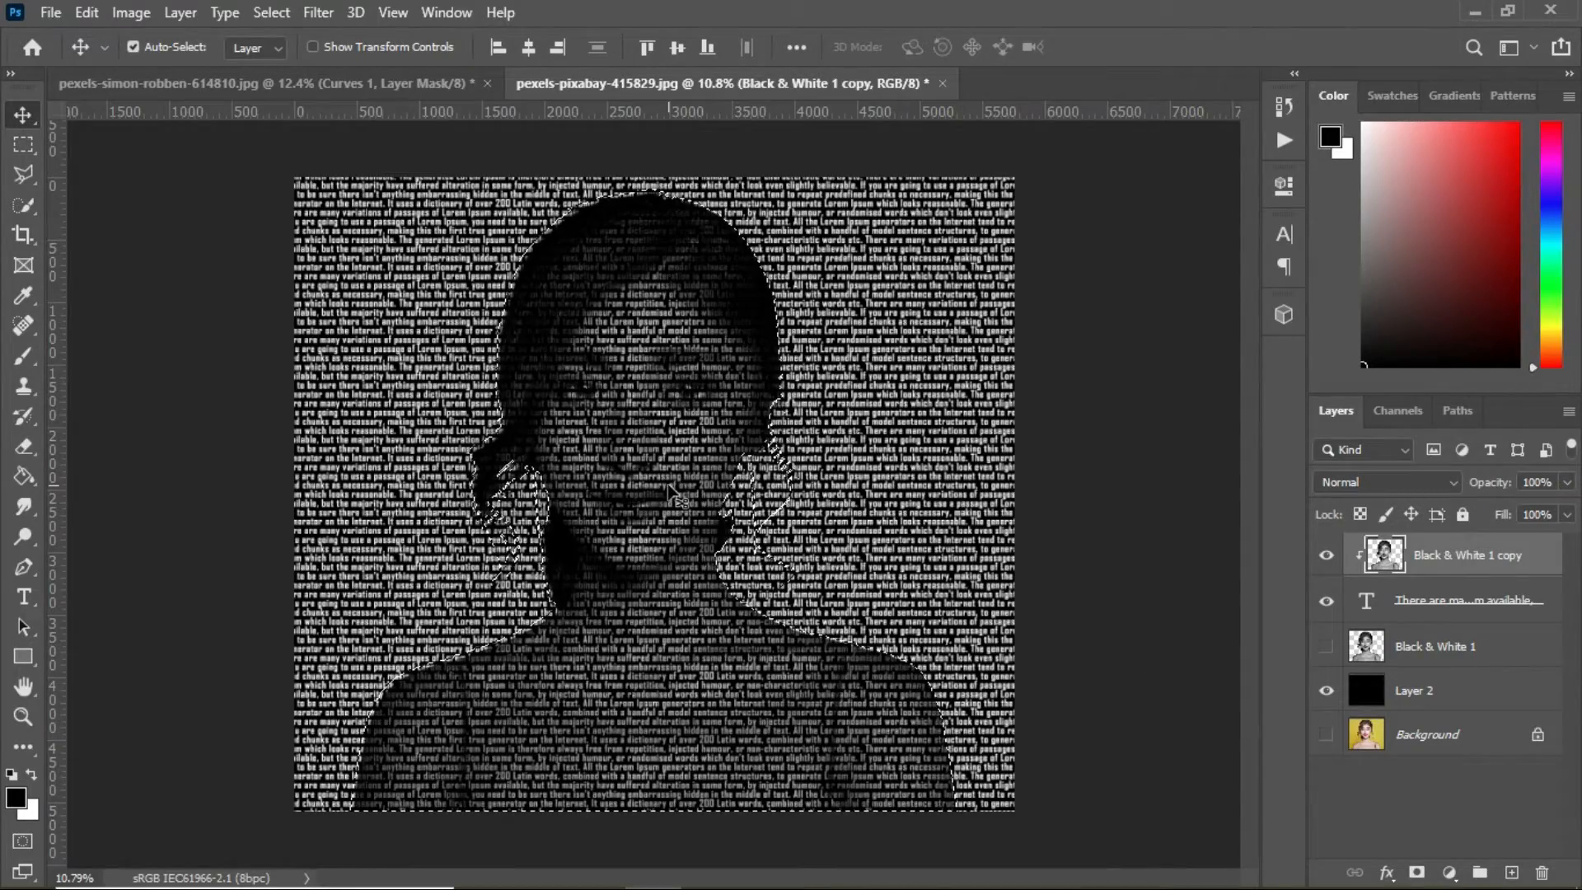
# Clear the portrait selection and inspect the displaced portrait within the text around the face.
pyautogui.scroll(3, 669, 493)
pyautogui.scroll(-2, 669, 493)
pyautogui.hotkey('ctrl', 'd')
pyautogui.scroll(2, 512, 702)
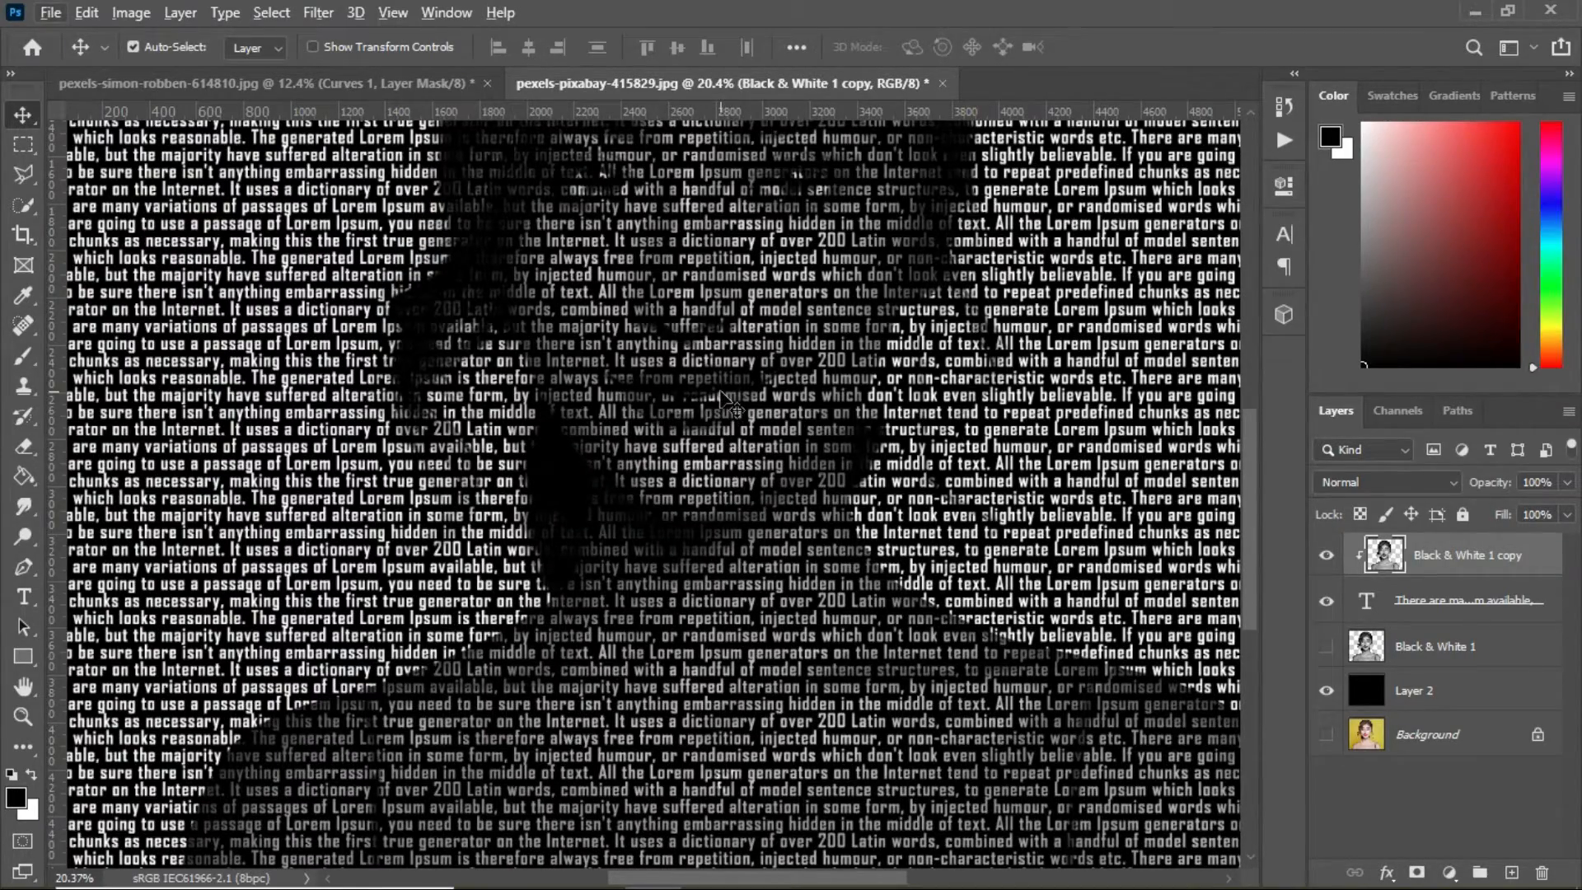
pyautogui.scroll(3, 732, 406)
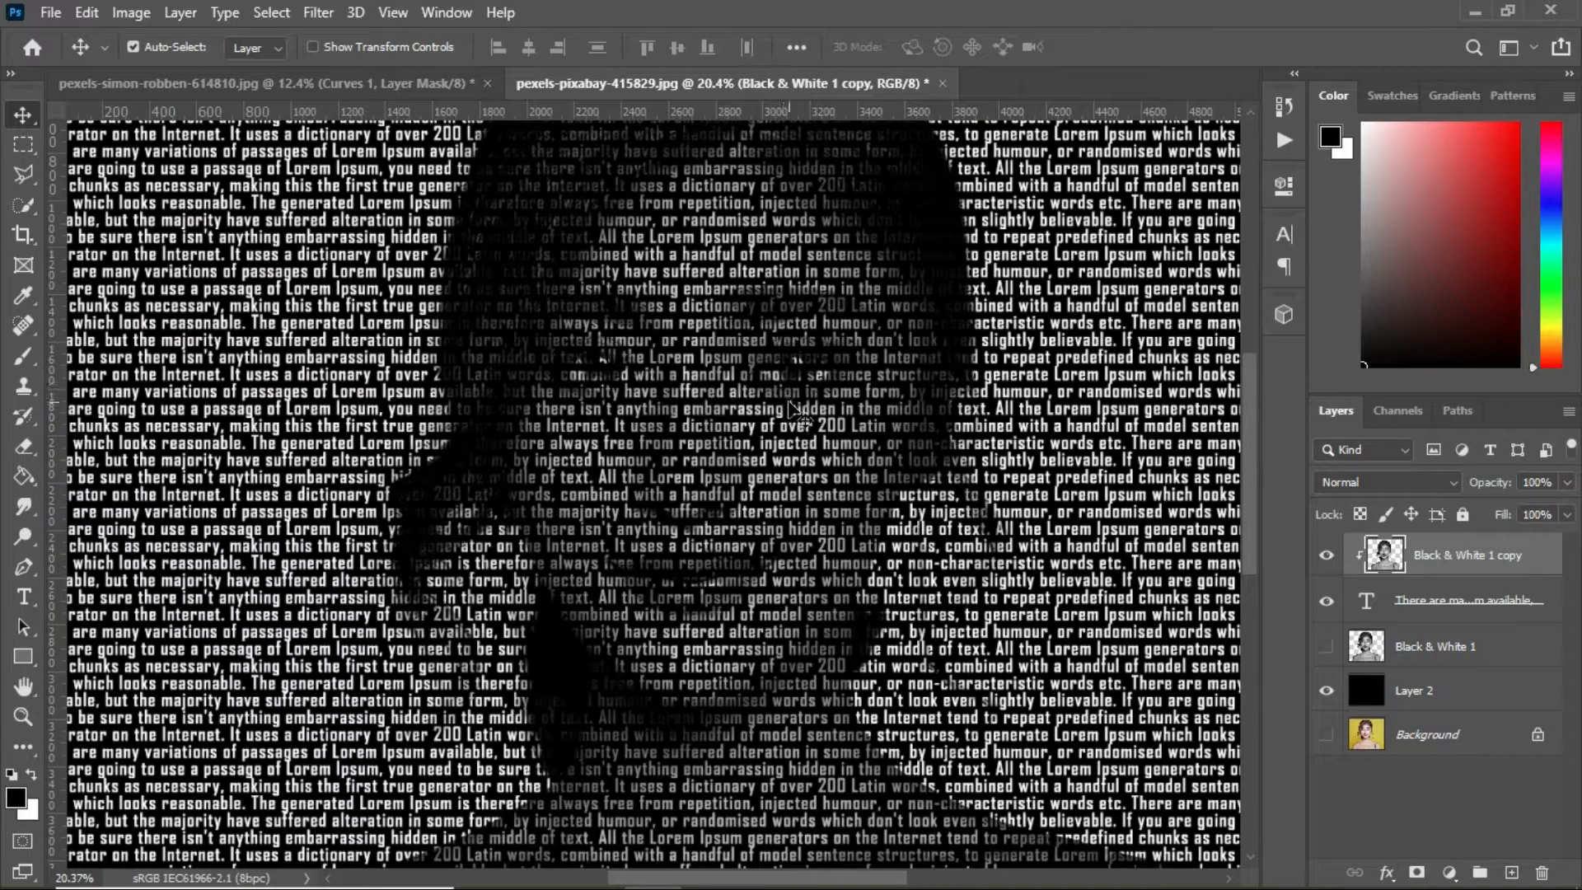
pyautogui.scroll(2, 659, 503)
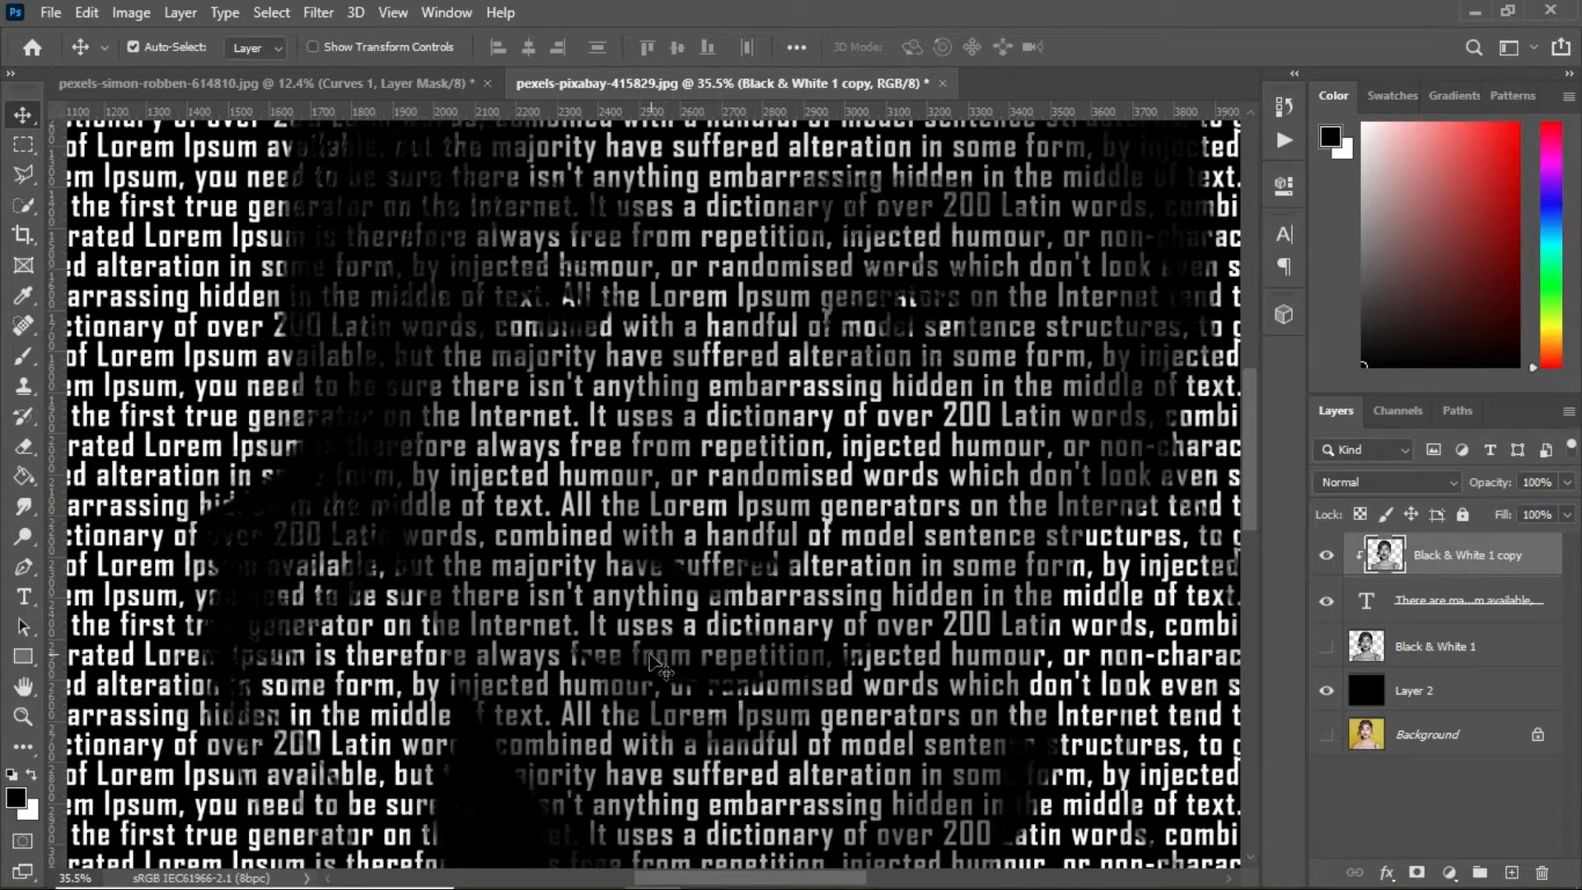
pyautogui.scroll(-5, 795, 676)
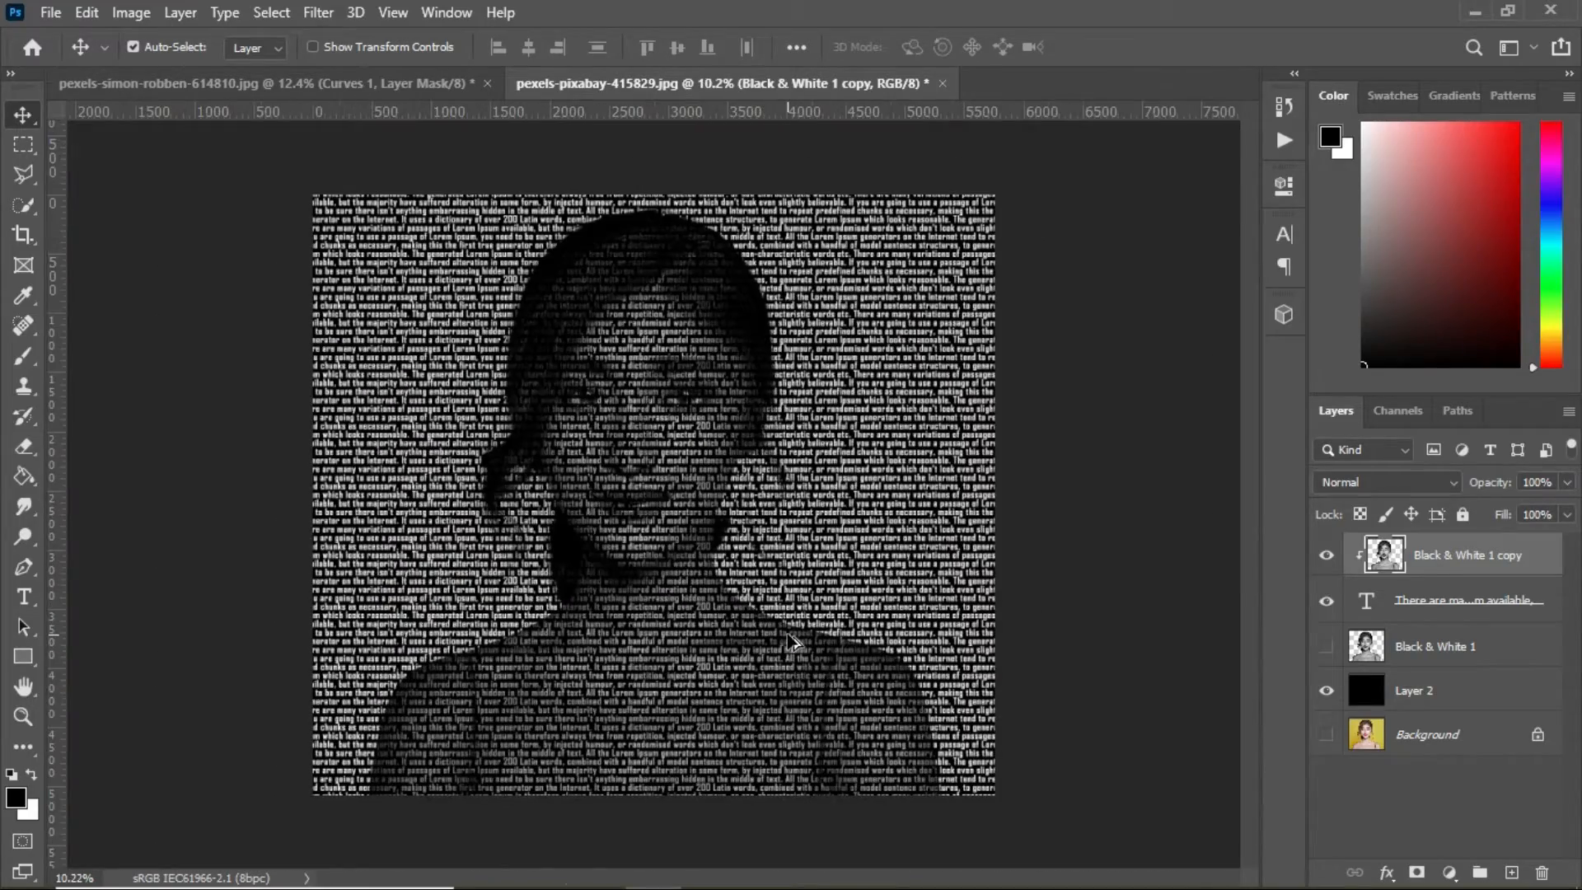
pyautogui.scroll(1, 791, 640)
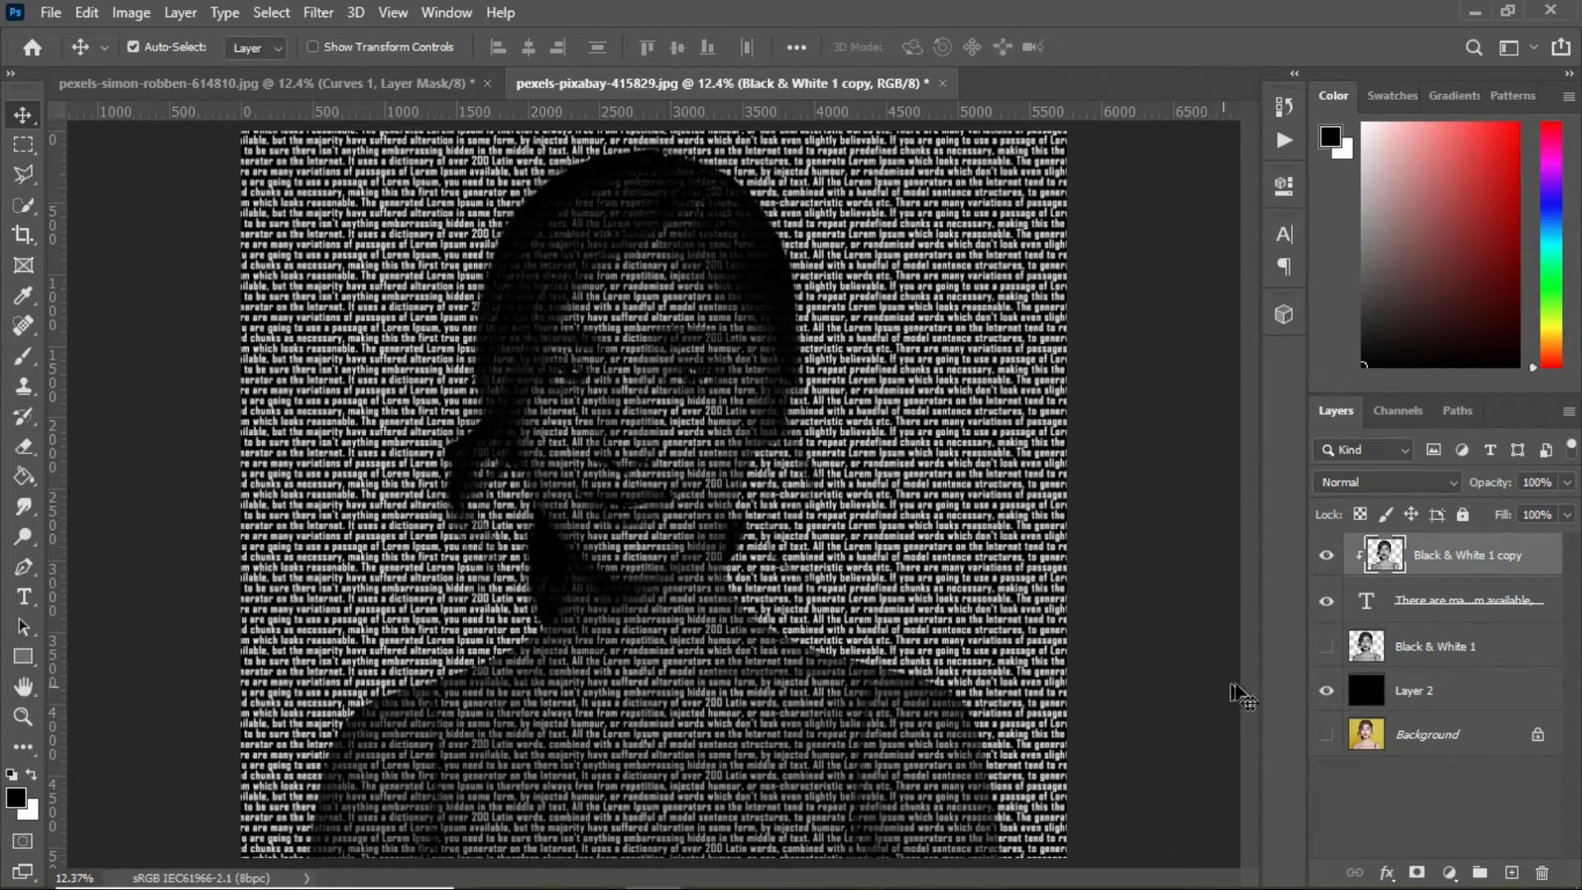
# Duplicate the text layer and mask the copy with the portrait outline of the Black & White 1 copy layer.
pyautogui.click(1452, 611)
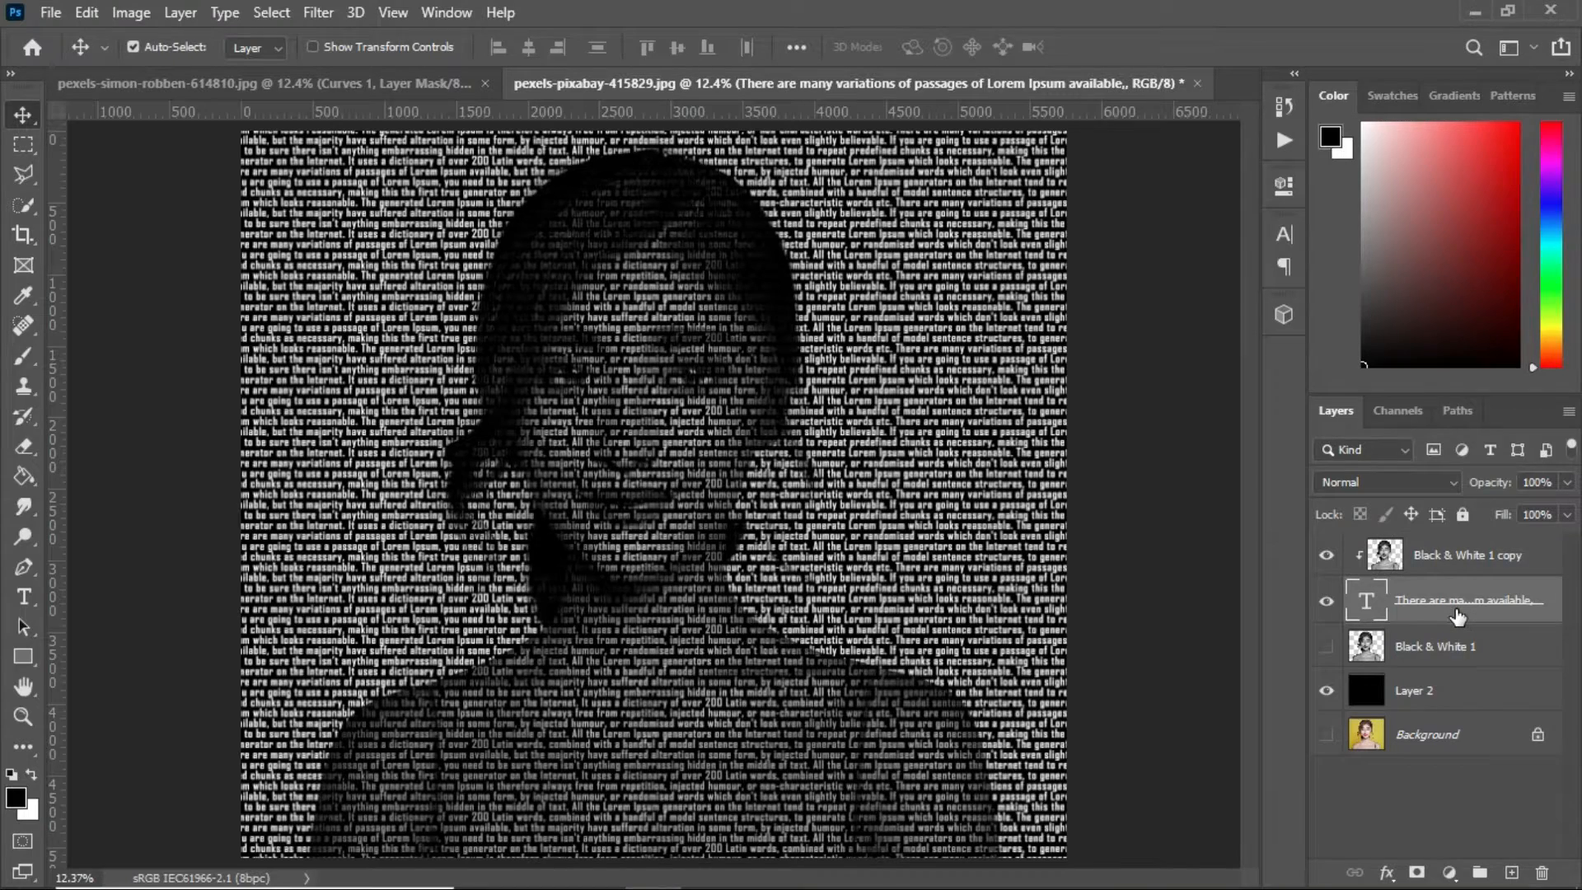
pyautogui.hotkey('ctrl', 'j')
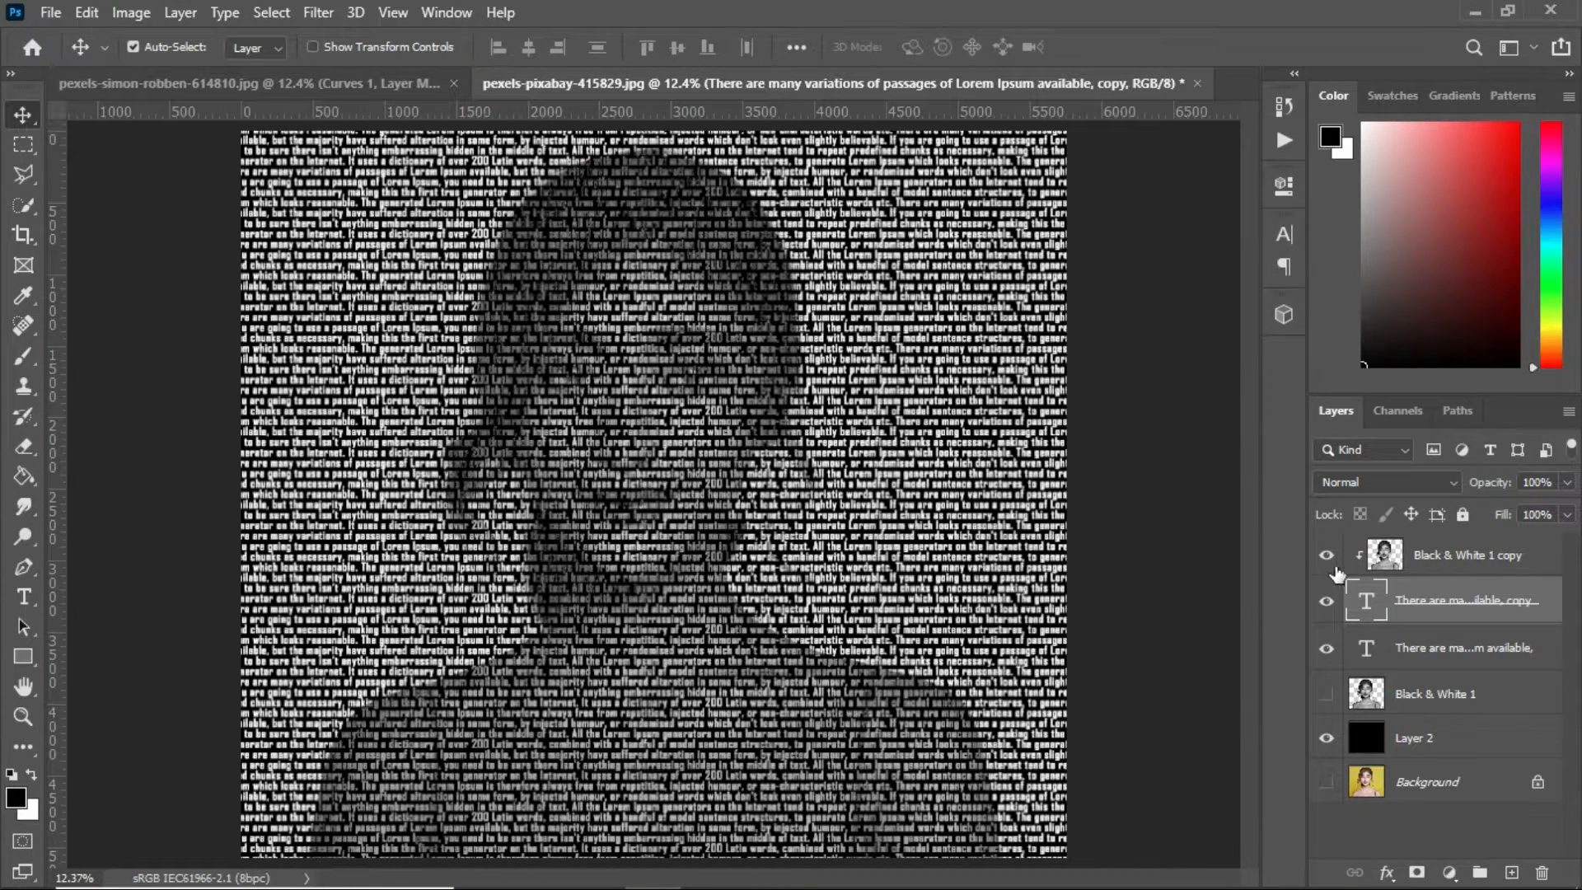
pyautogui.keyDown('ctrl'); pyautogui.click(1387, 558); pyautogui.keyUp('ctrl')
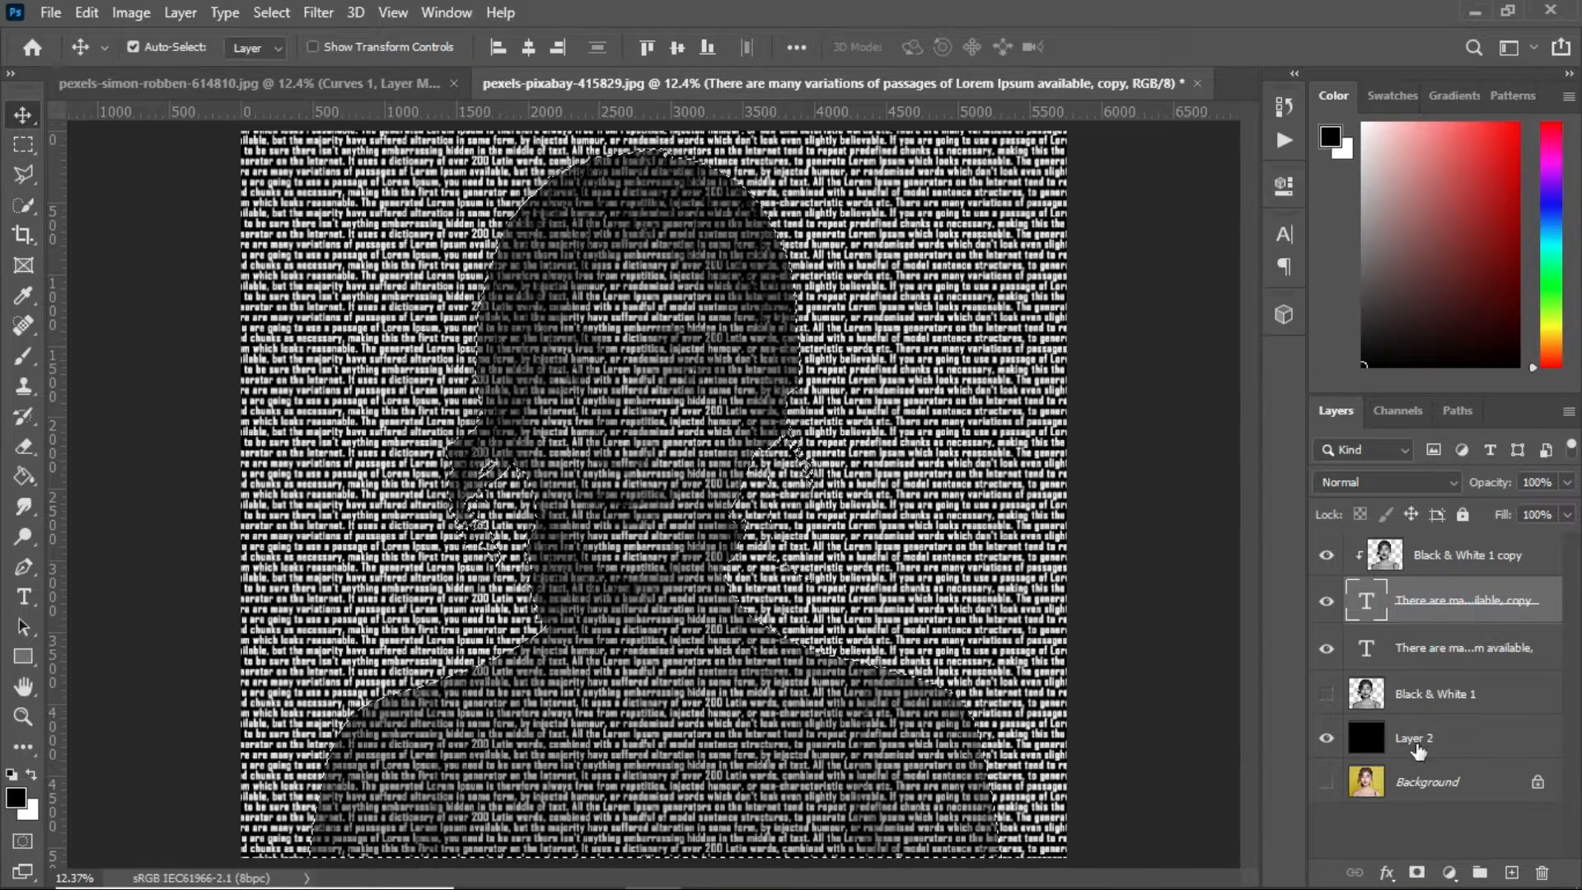
pyautogui.click(1417, 871)
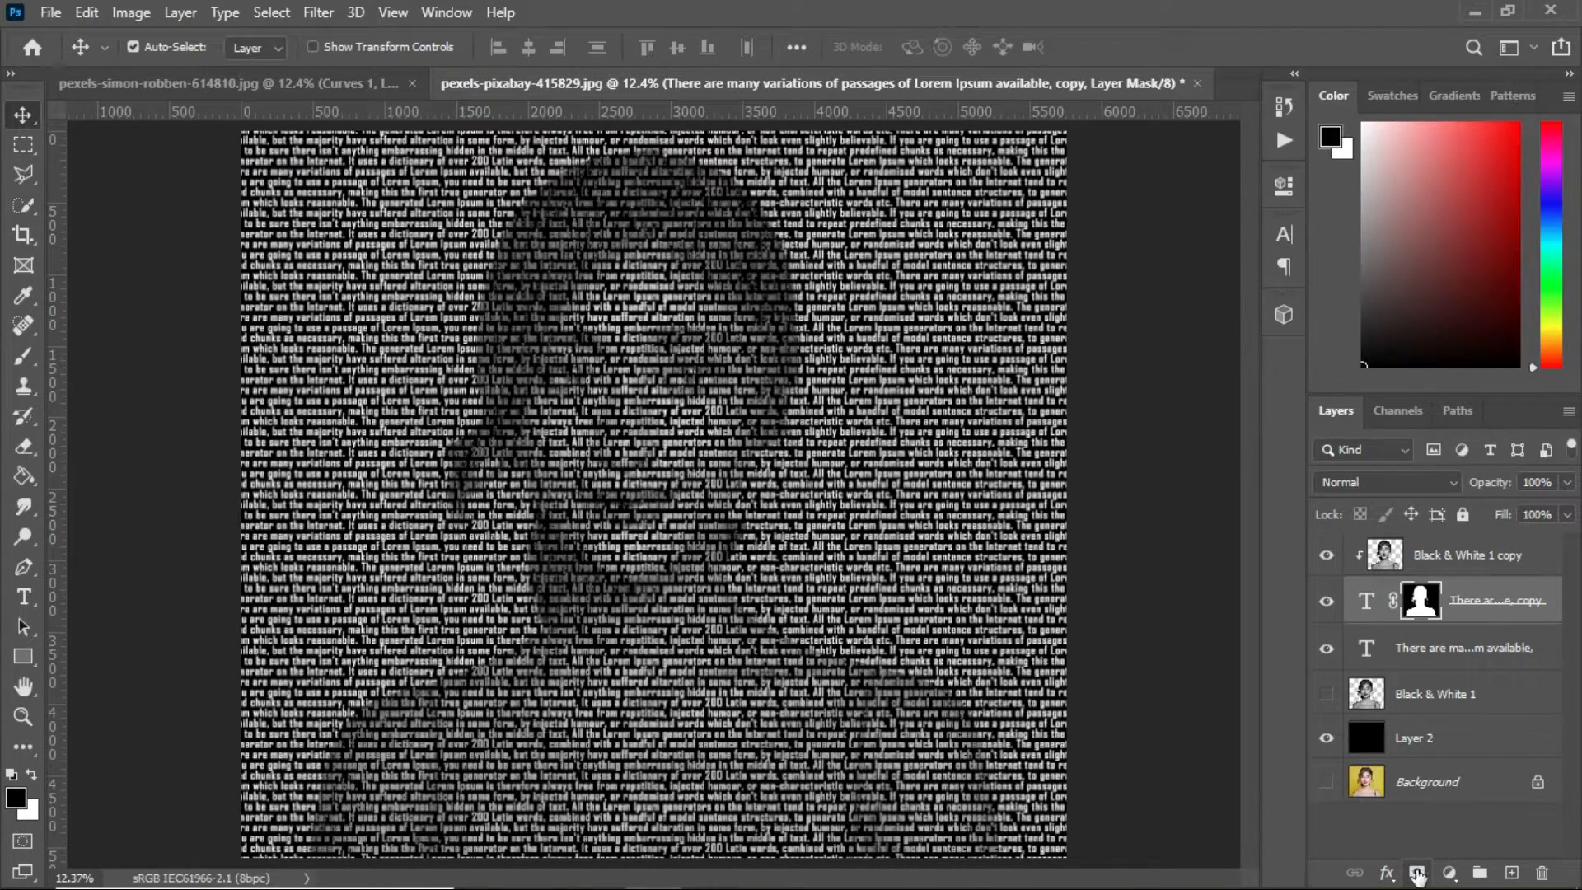
# Check the masked text copy with the original text layer hidden, and lower the original text layer's opacity to 7%.
pyautogui.click(1326, 648)
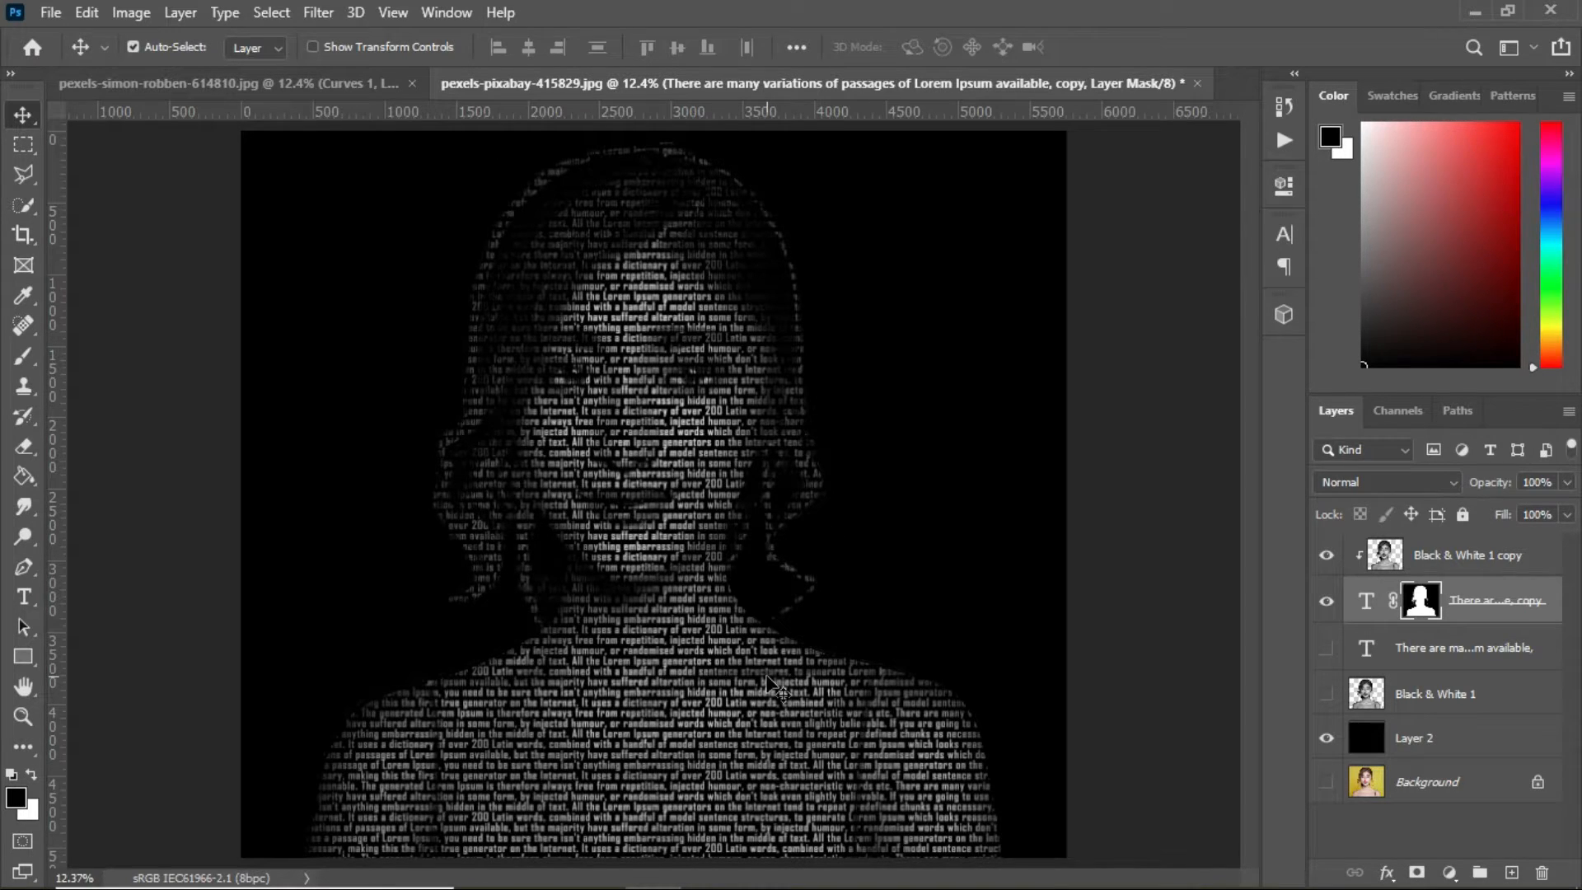
pyautogui.click(1457, 643)
pyautogui.click(1326, 649)
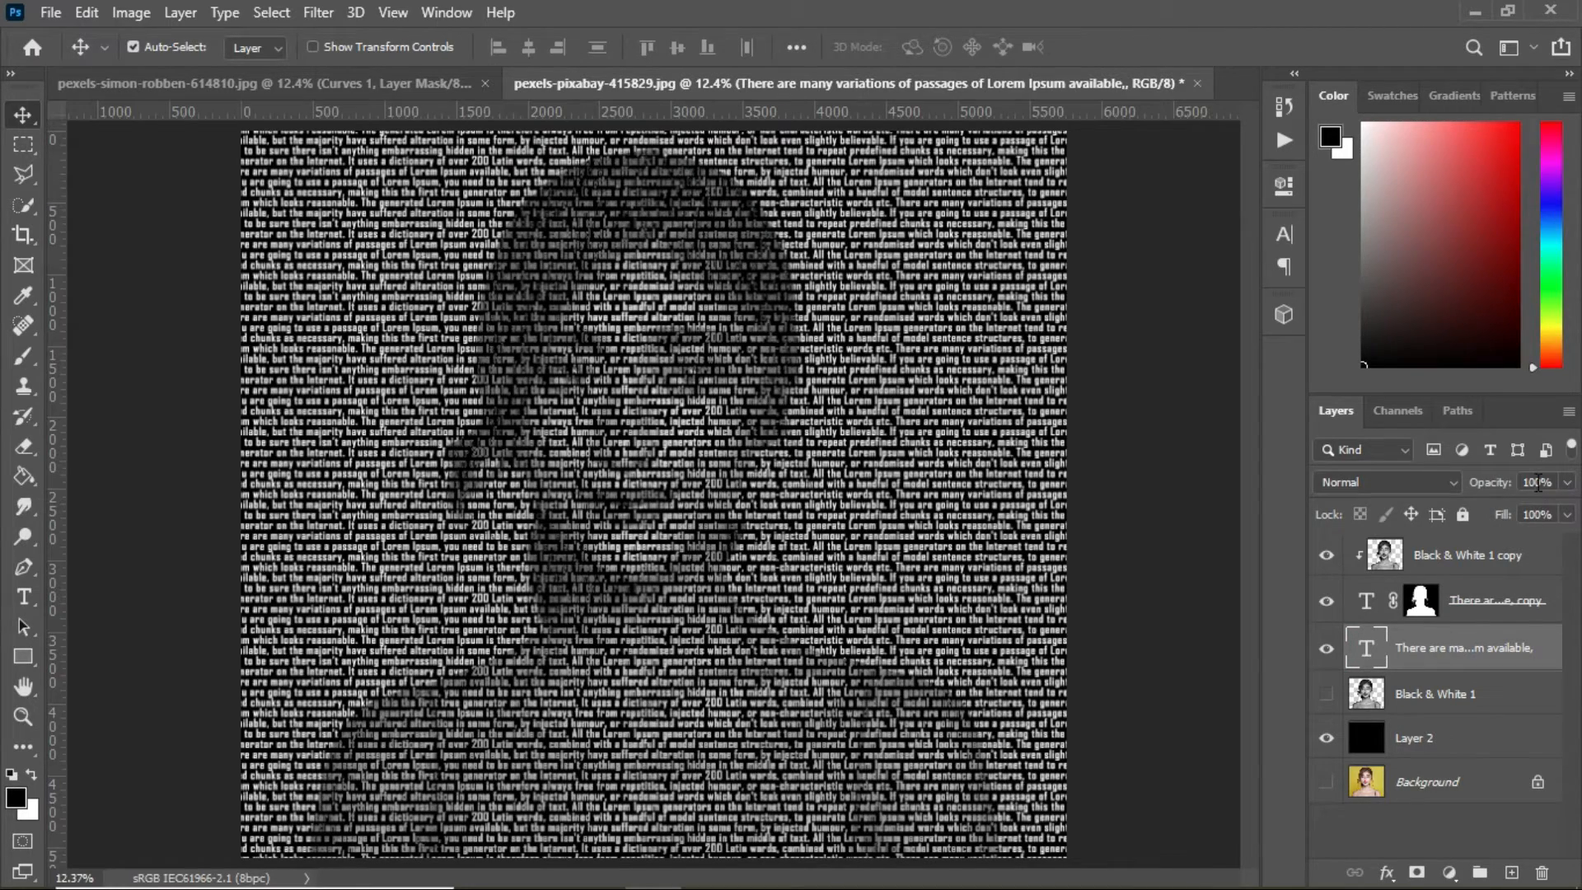
pyautogui.click(1566, 483)
pyautogui.moveTo(1521, 512); pyautogui.dragTo(1459, 512)
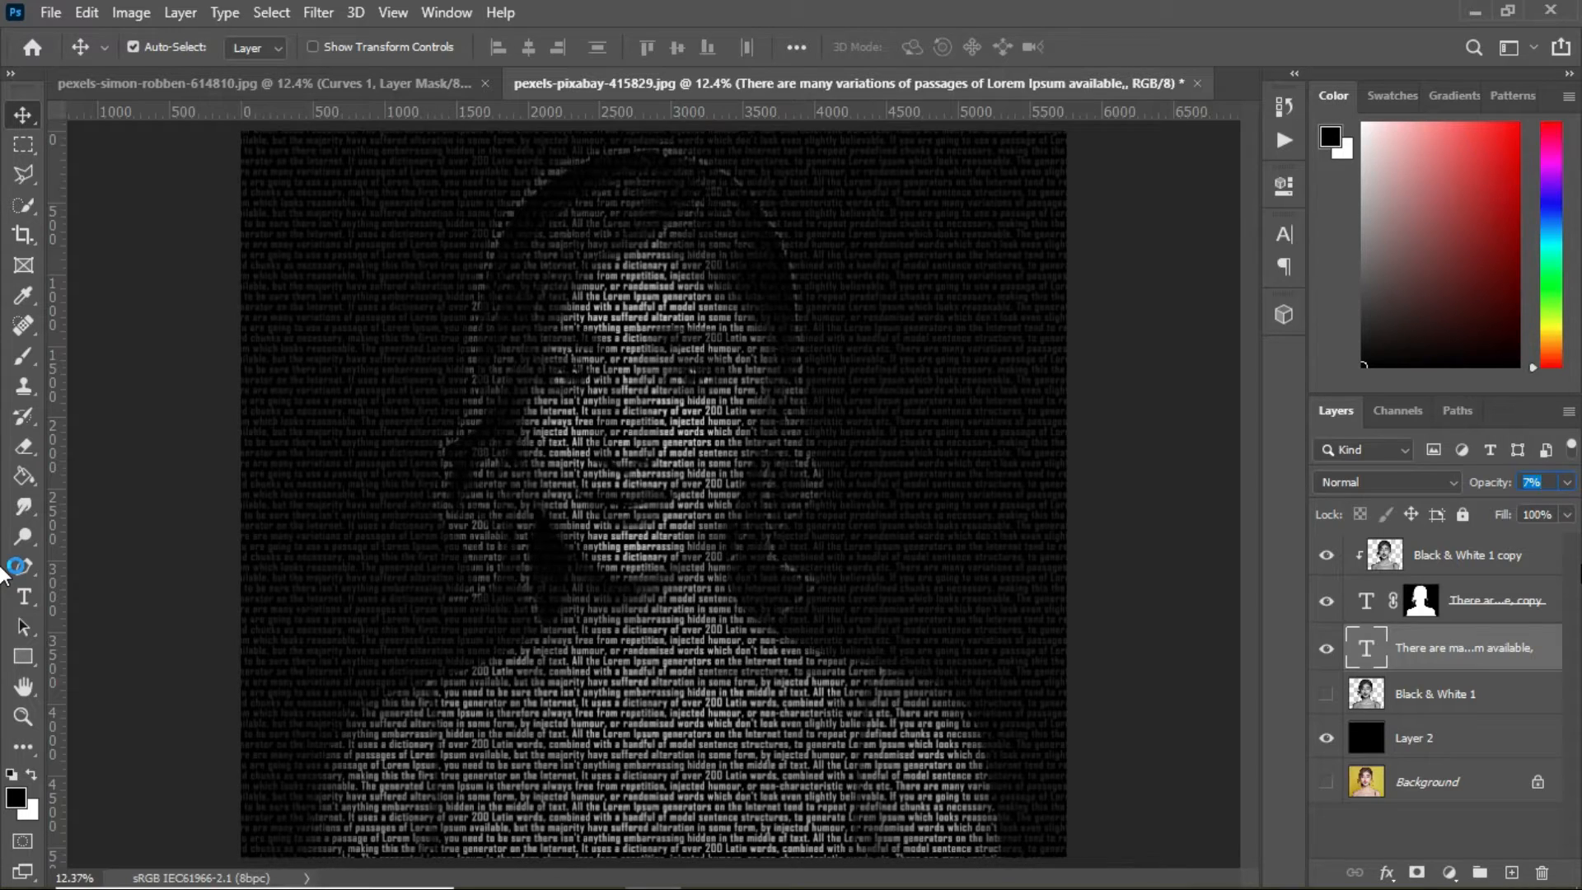
# Paint black with a 250 px brush on the text copy's mask along the hair outline to blend the portrait edges into the background text.
pyautogui.click(1423, 604)
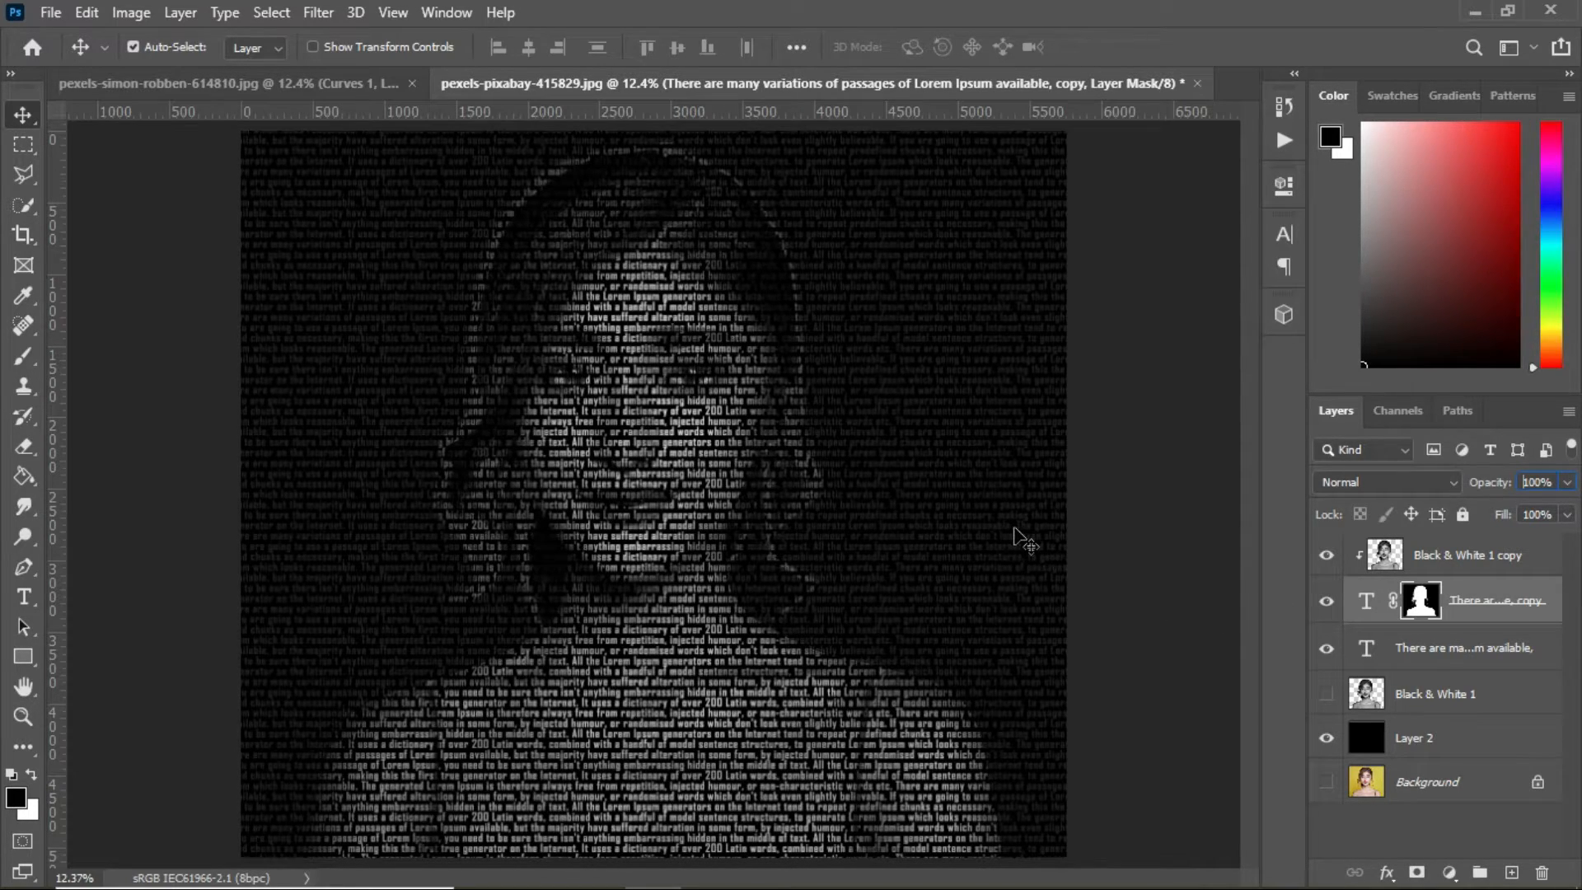
pyautogui.click(1428, 612)
pyautogui.click(24, 359)
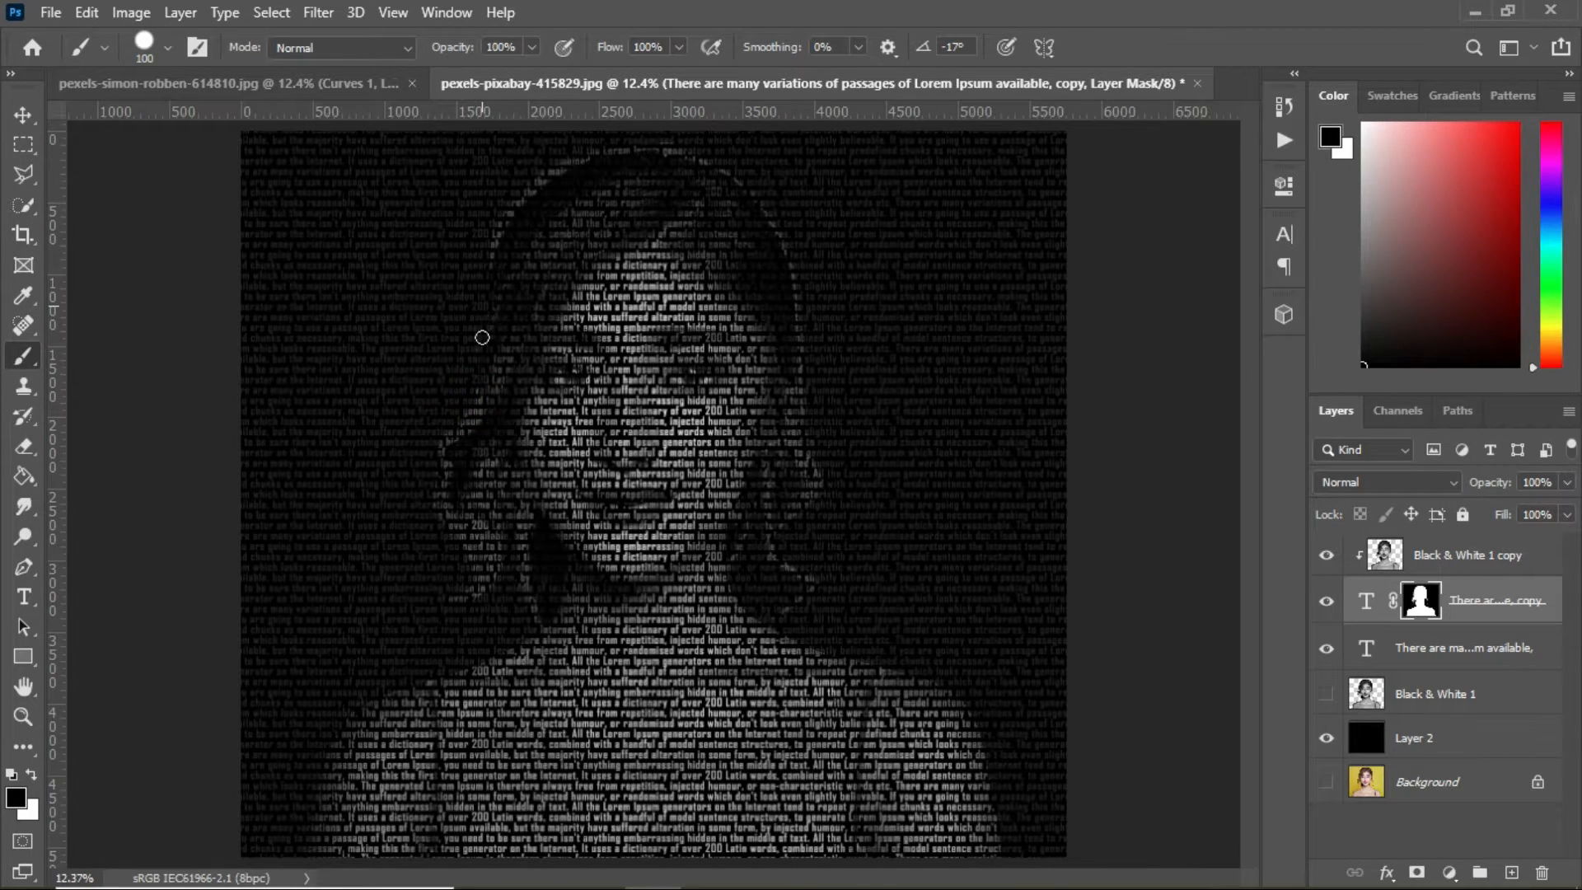
pyautogui.press(']')
pyautogui.press(']')
pyautogui.press(']')
pyautogui.press(']')
pyautogui.click(475, 367)
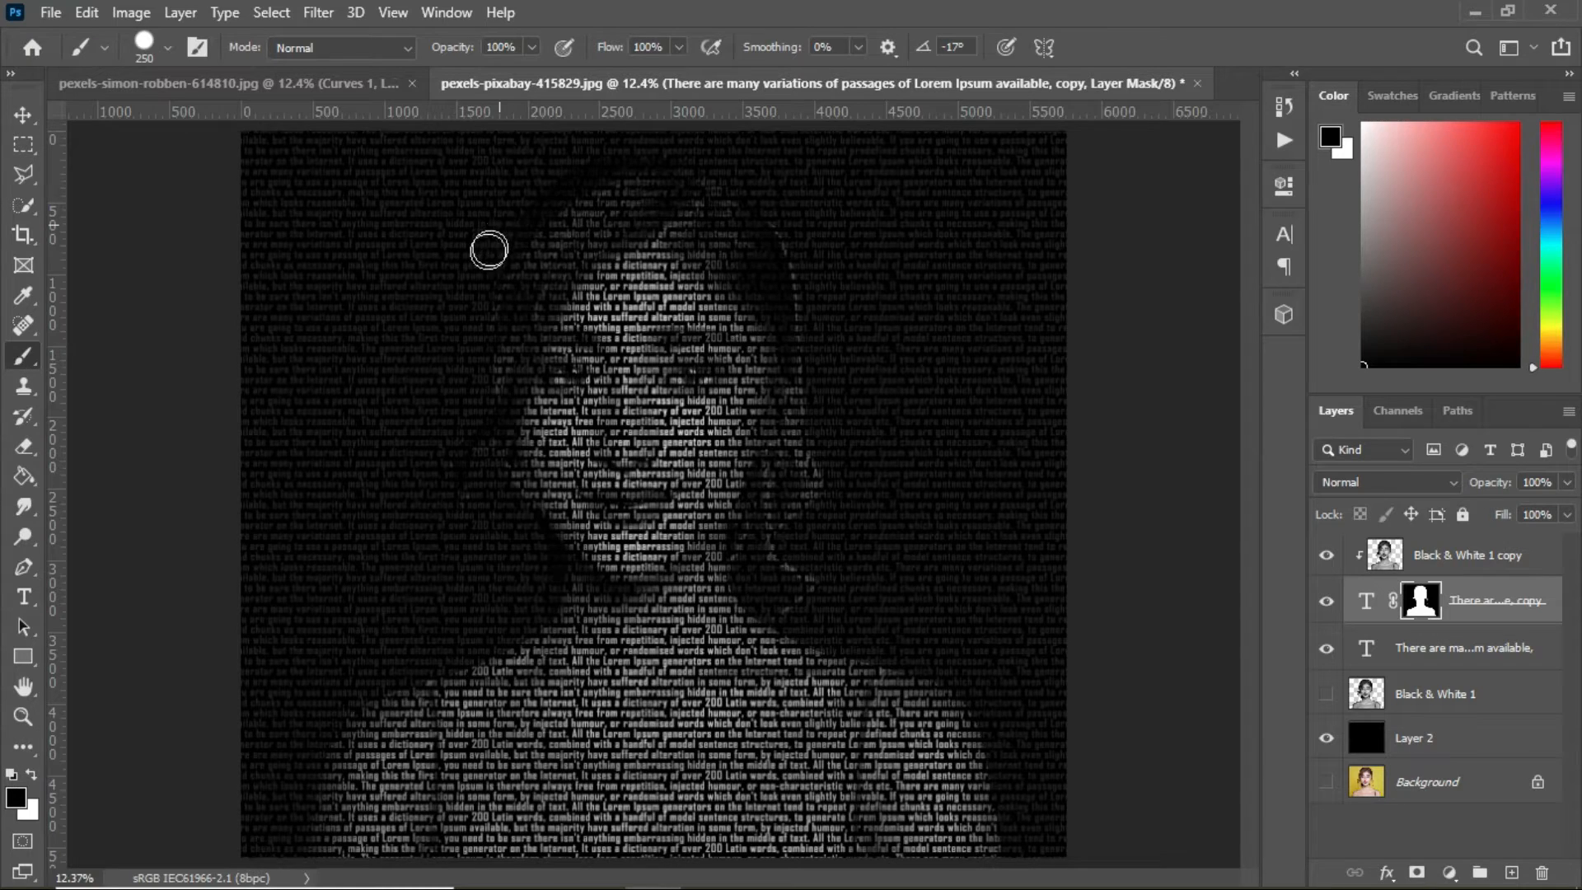
pyautogui.moveTo(776, 208); pyautogui.dragTo(810, 281)
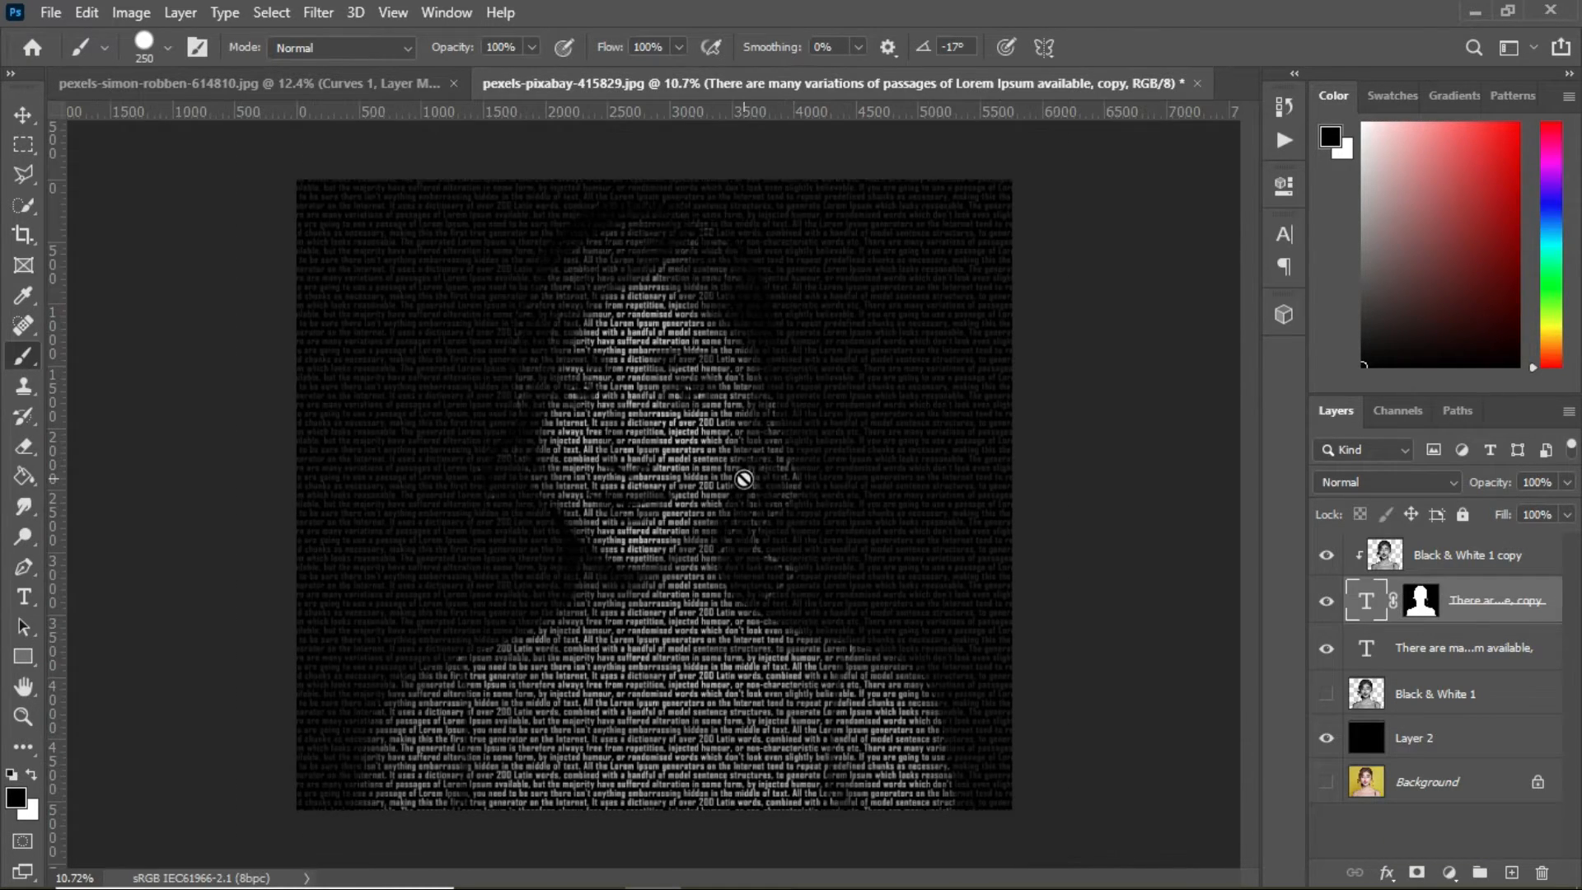
pyautogui.scroll(2, 744, 477)
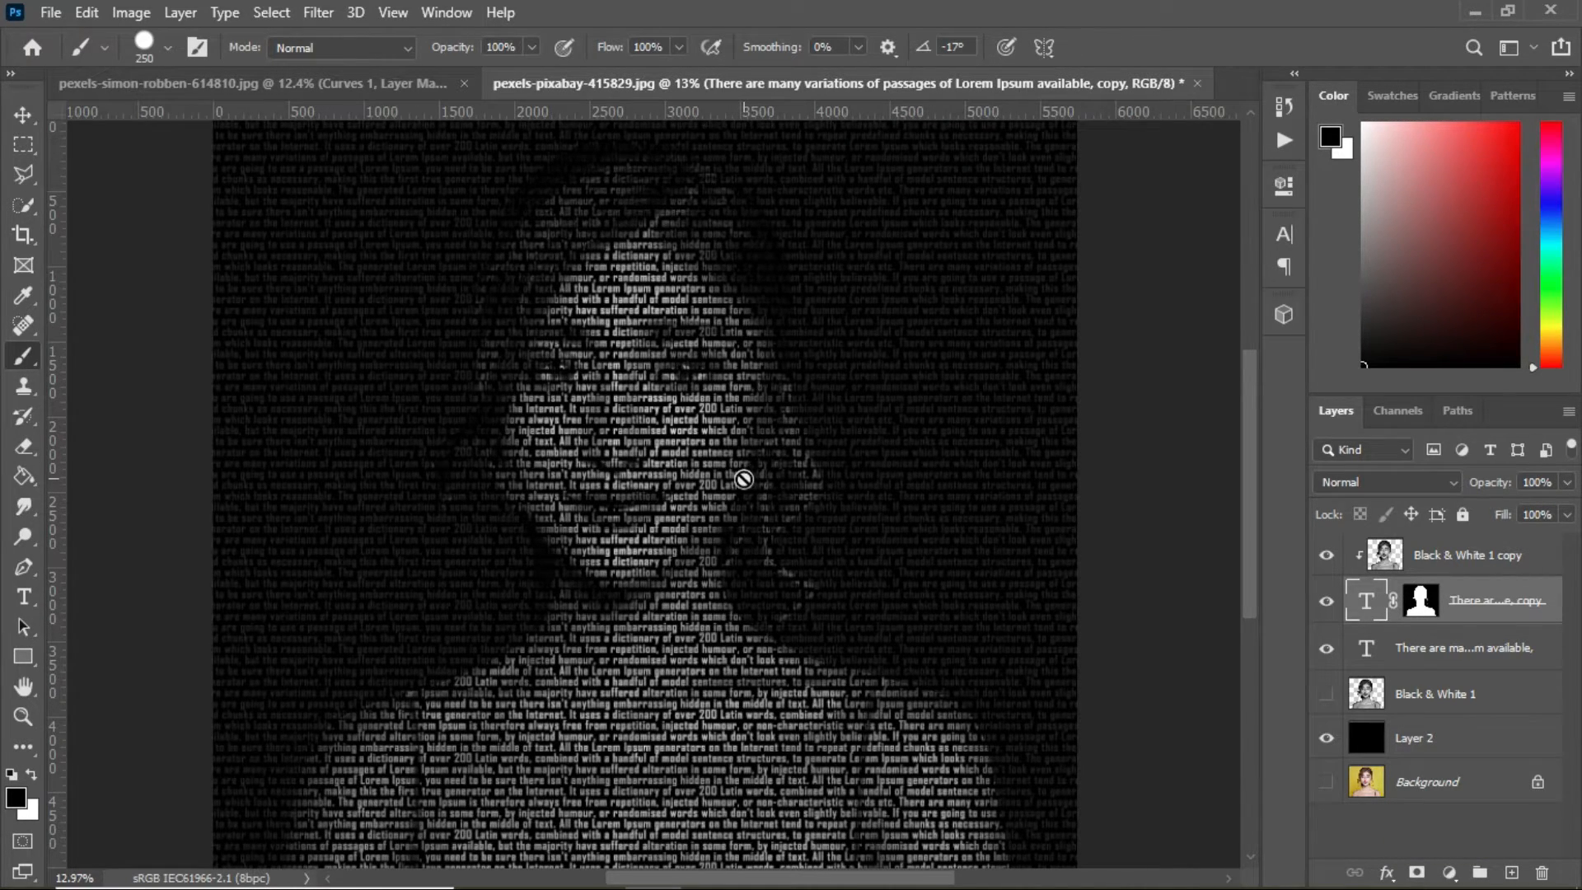
pyautogui.scroll(-1, 744, 478)
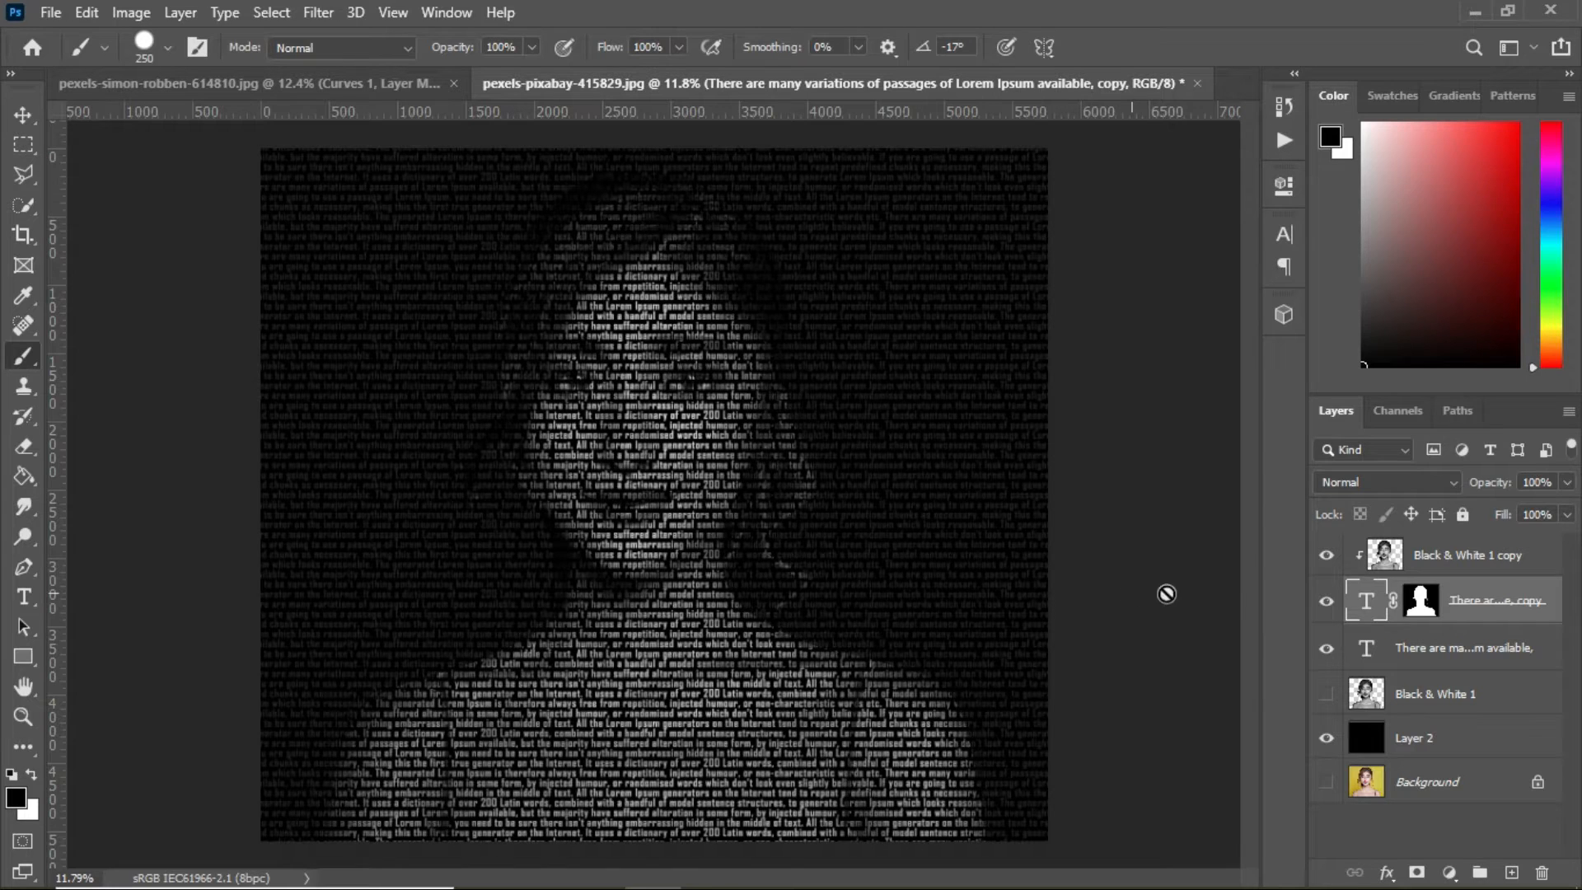
# Add a Drop Shadow to the masked text copy with opacity 38%, spread 0% and size 87 px.
pyautogui.click(1387, 874)
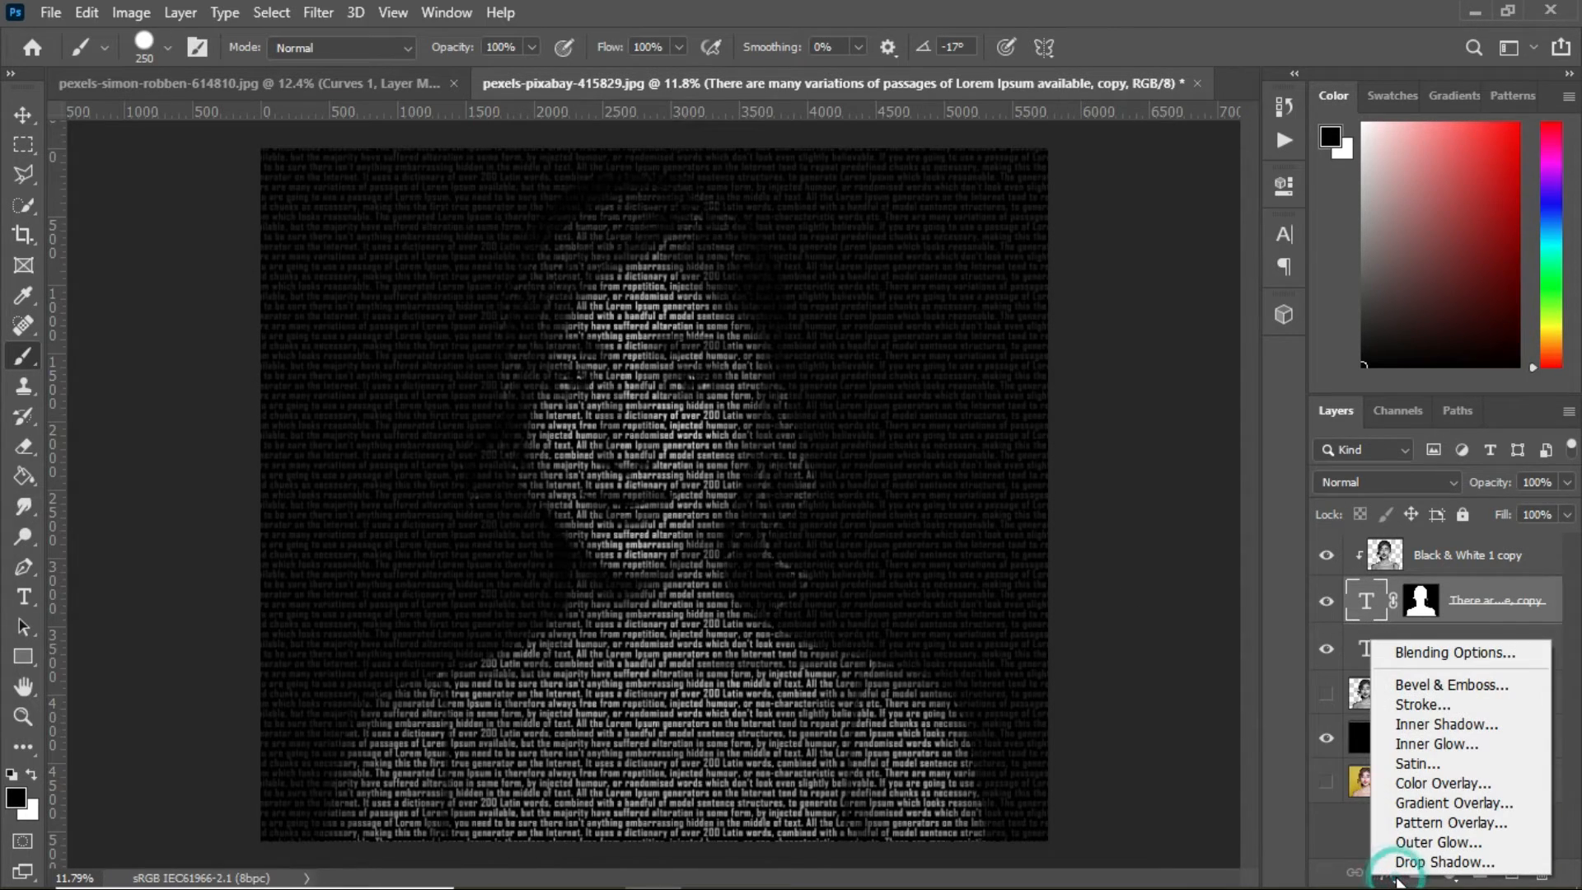
pyautogui.click(1425, 655)
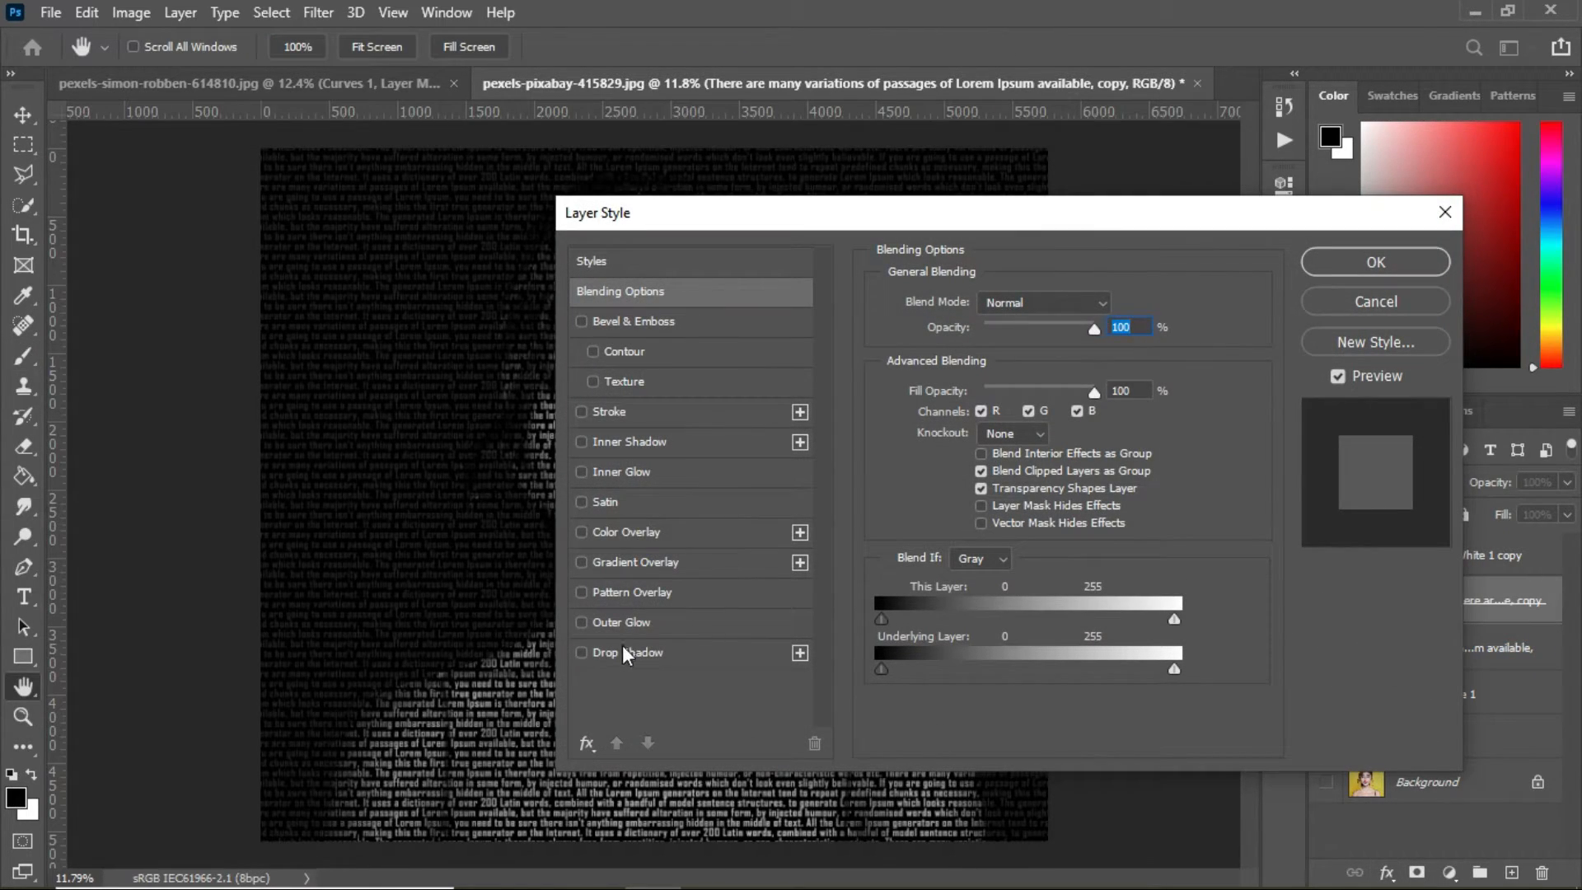
pyautogui.click(621, 651)
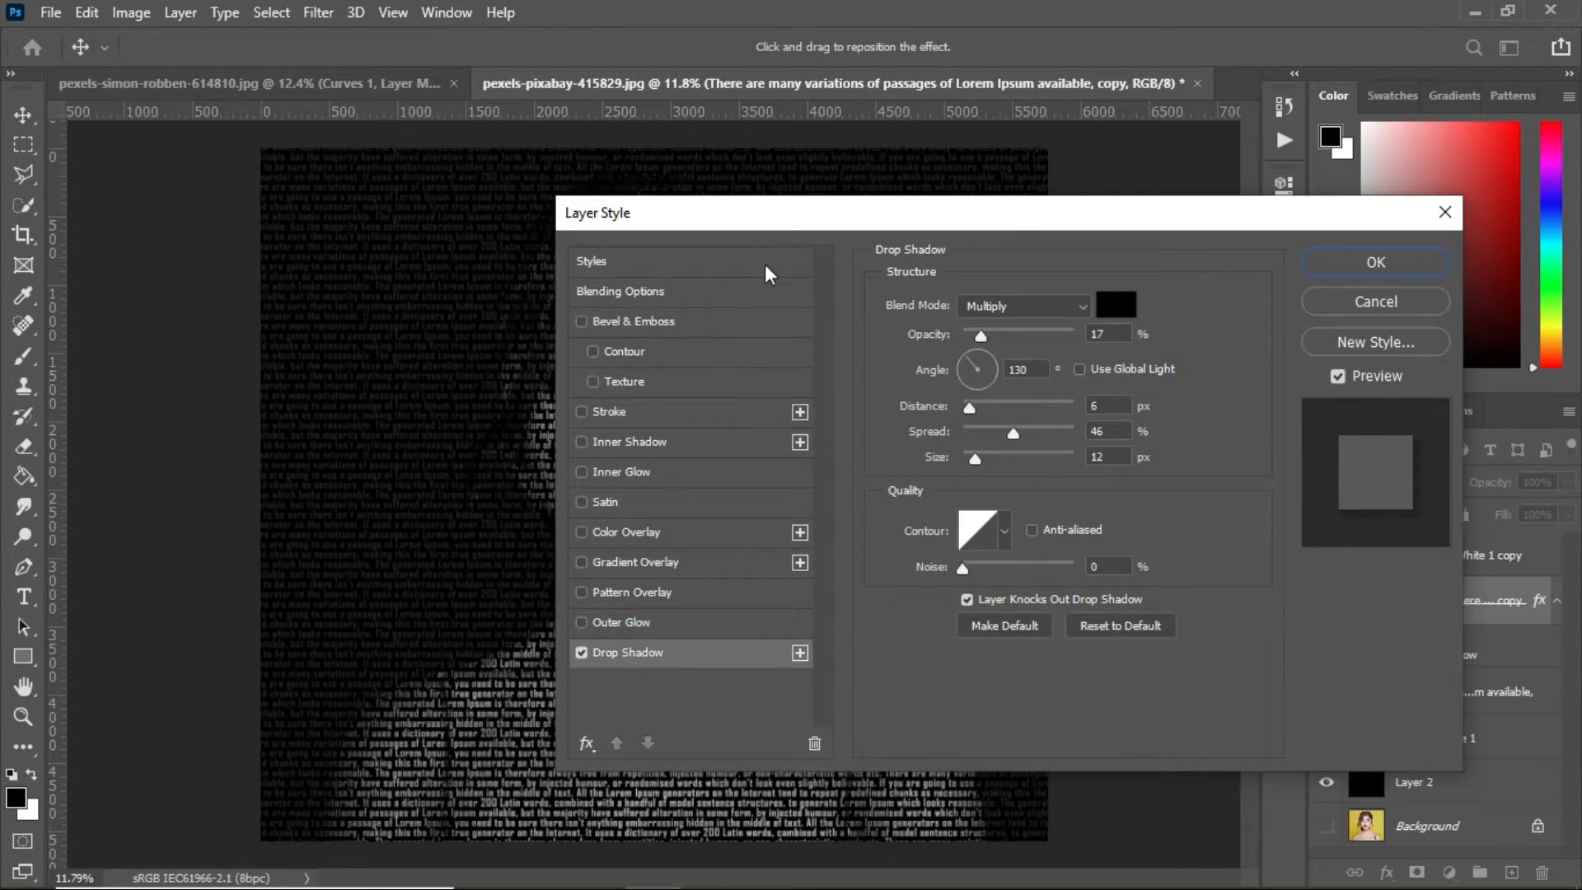
pyautogui.moveTo(773, 216); pyautogui.dragTo(1032, 147)
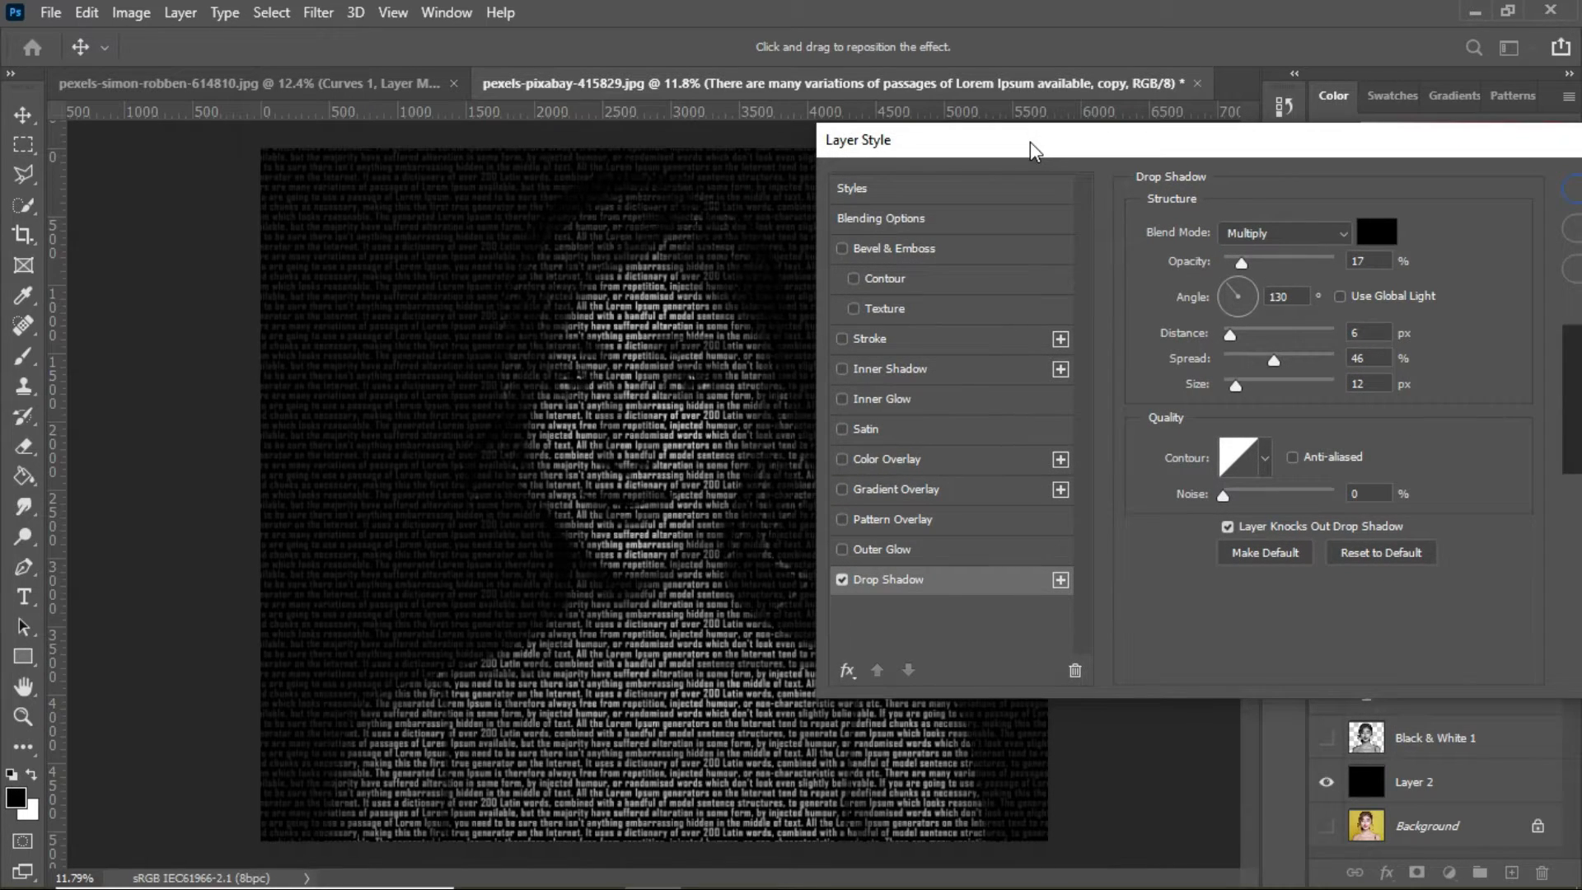
pyautogui.moveTo(1263, 387); pyautogui.dragTo(1268, 387)
pyautogui.moveTo(1274, 359); pyautogui.dragTo(1218, 359)
pyautogui.moveTo(1243, 268)
pyautogui.mouseDown()
pyautogui.moveTo(1303, 270)
pyautogui.moveTo(1267, 271)
pyautogui.mouseUp()
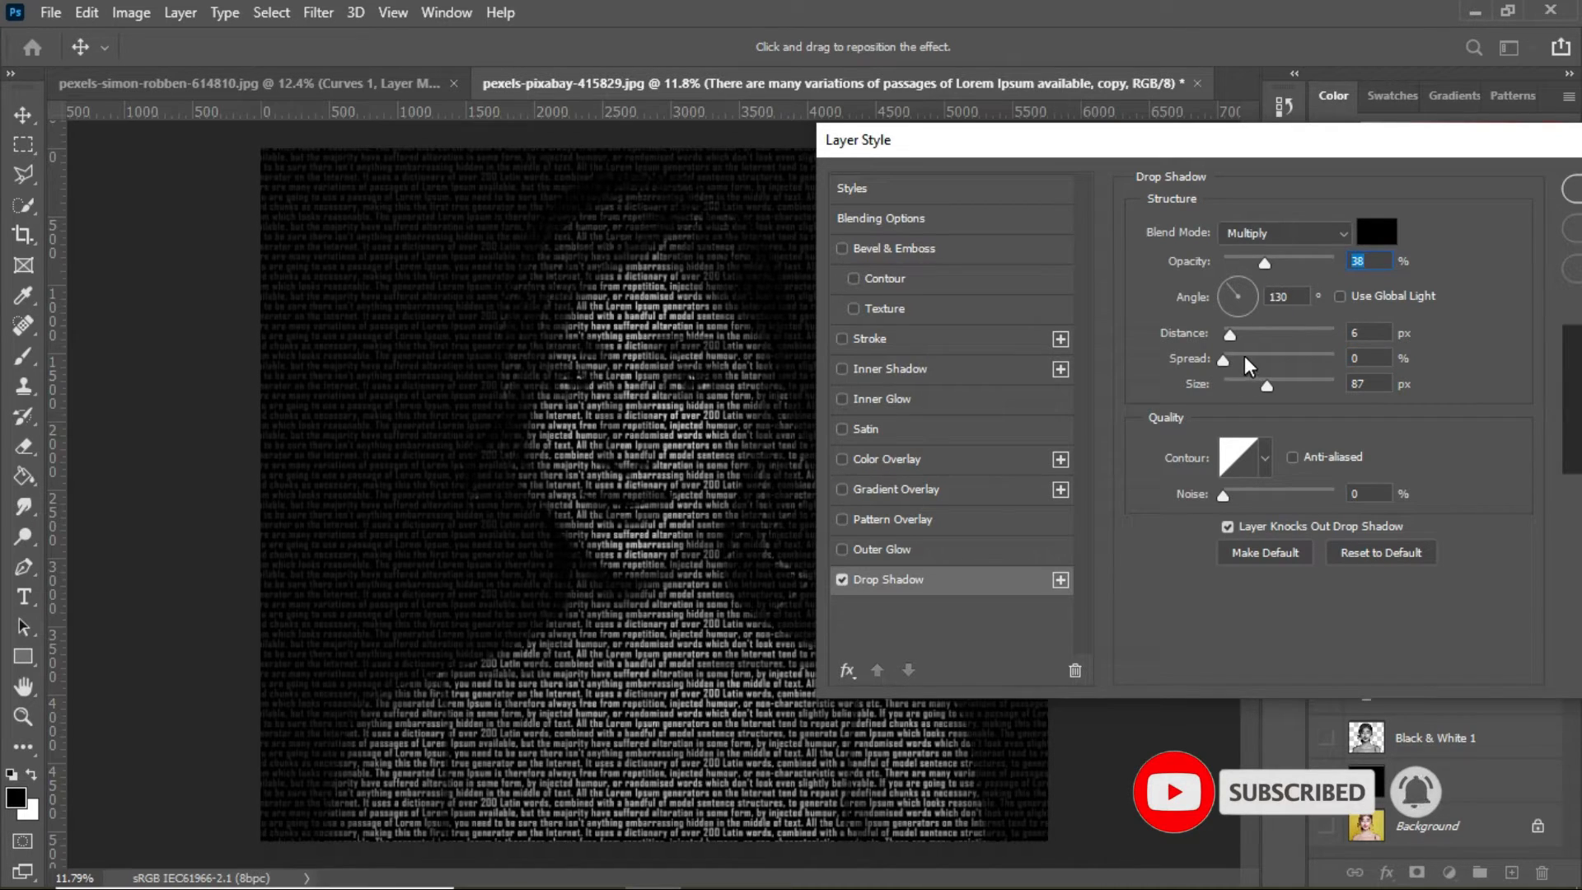
pyautogui.moveTo(1415, 153); pyautogui.dragTo(1257, 185)
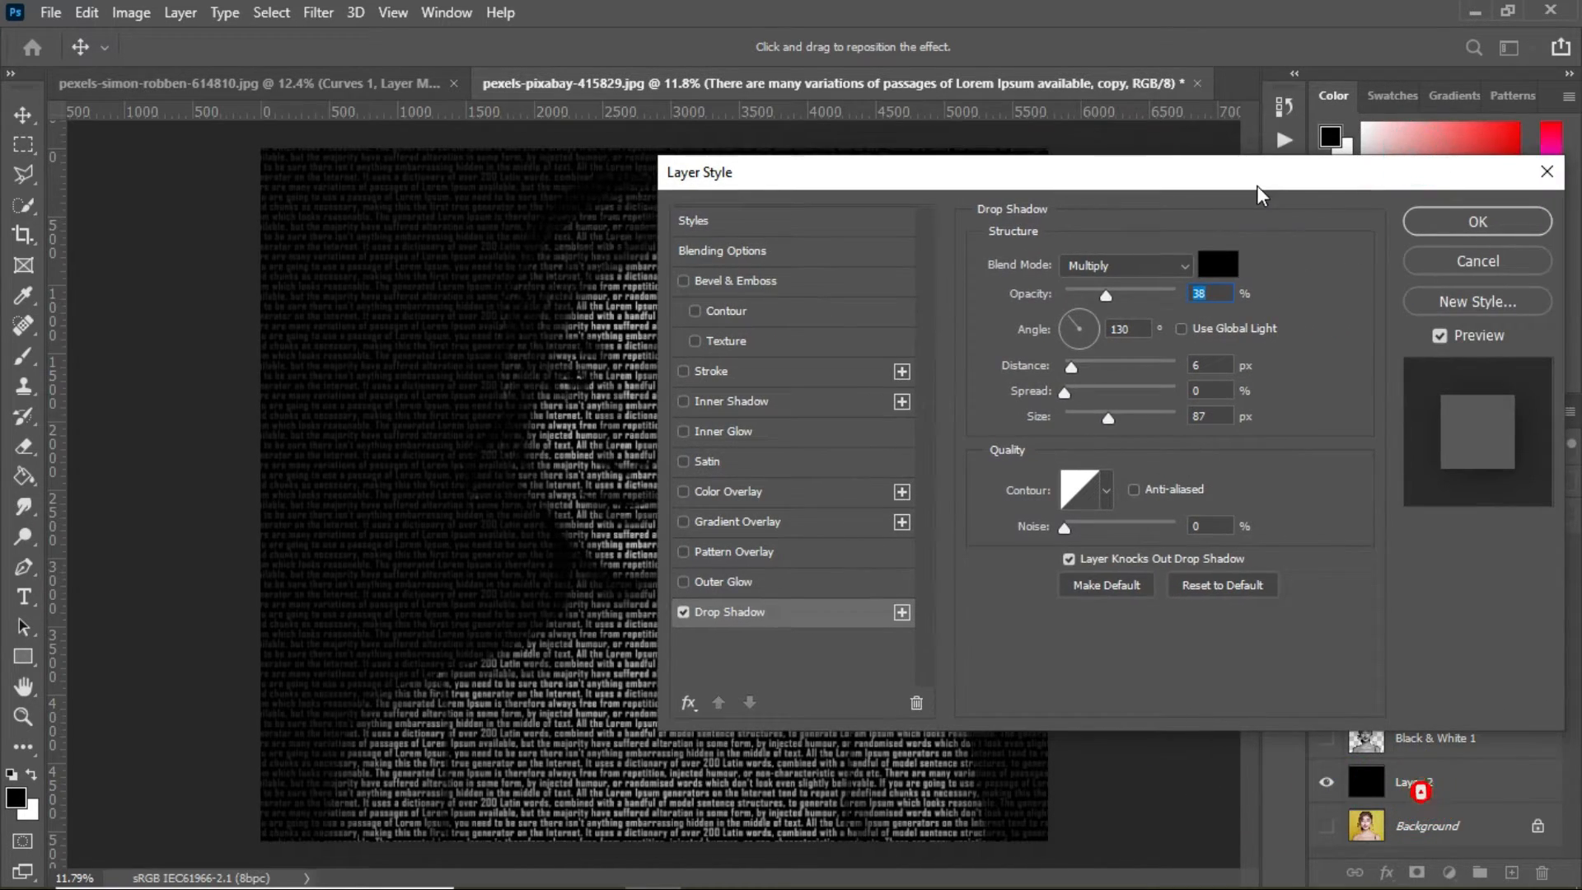
pyautogui.click(1483, 220)
pyautogui.scroll(-1, 641, 558)
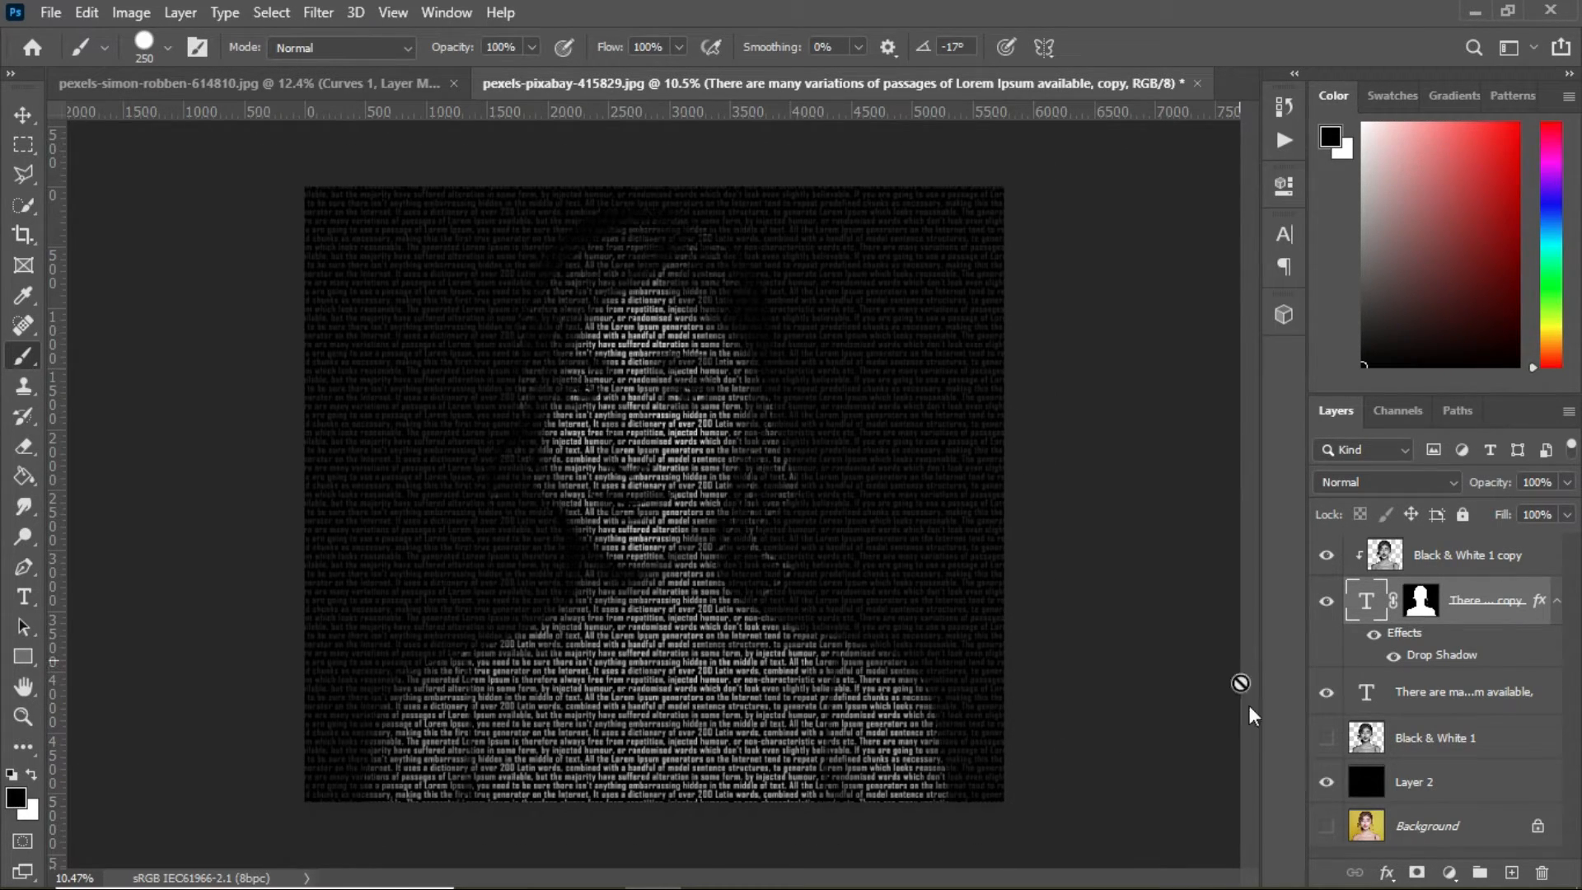
# Create a new layer at the top of the layer stack and fill it with white.
pyautogui.click(1455, 791)
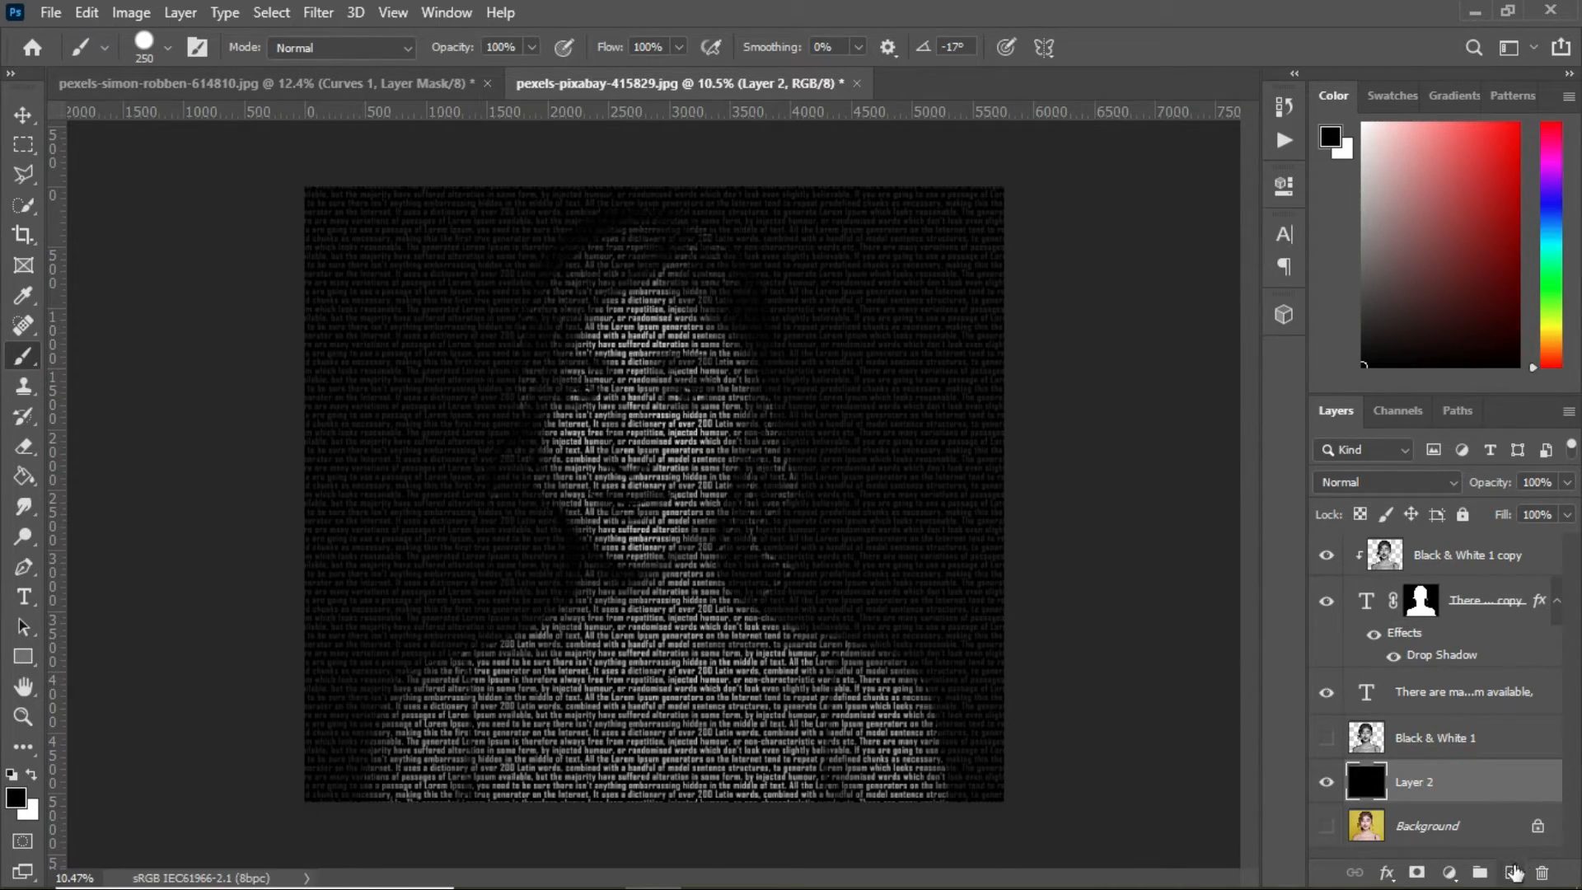
pyautogui.click(1513, 873)
pyautogui.moveTo(1433, 796); pyautogui.dragTo(1456, 553)
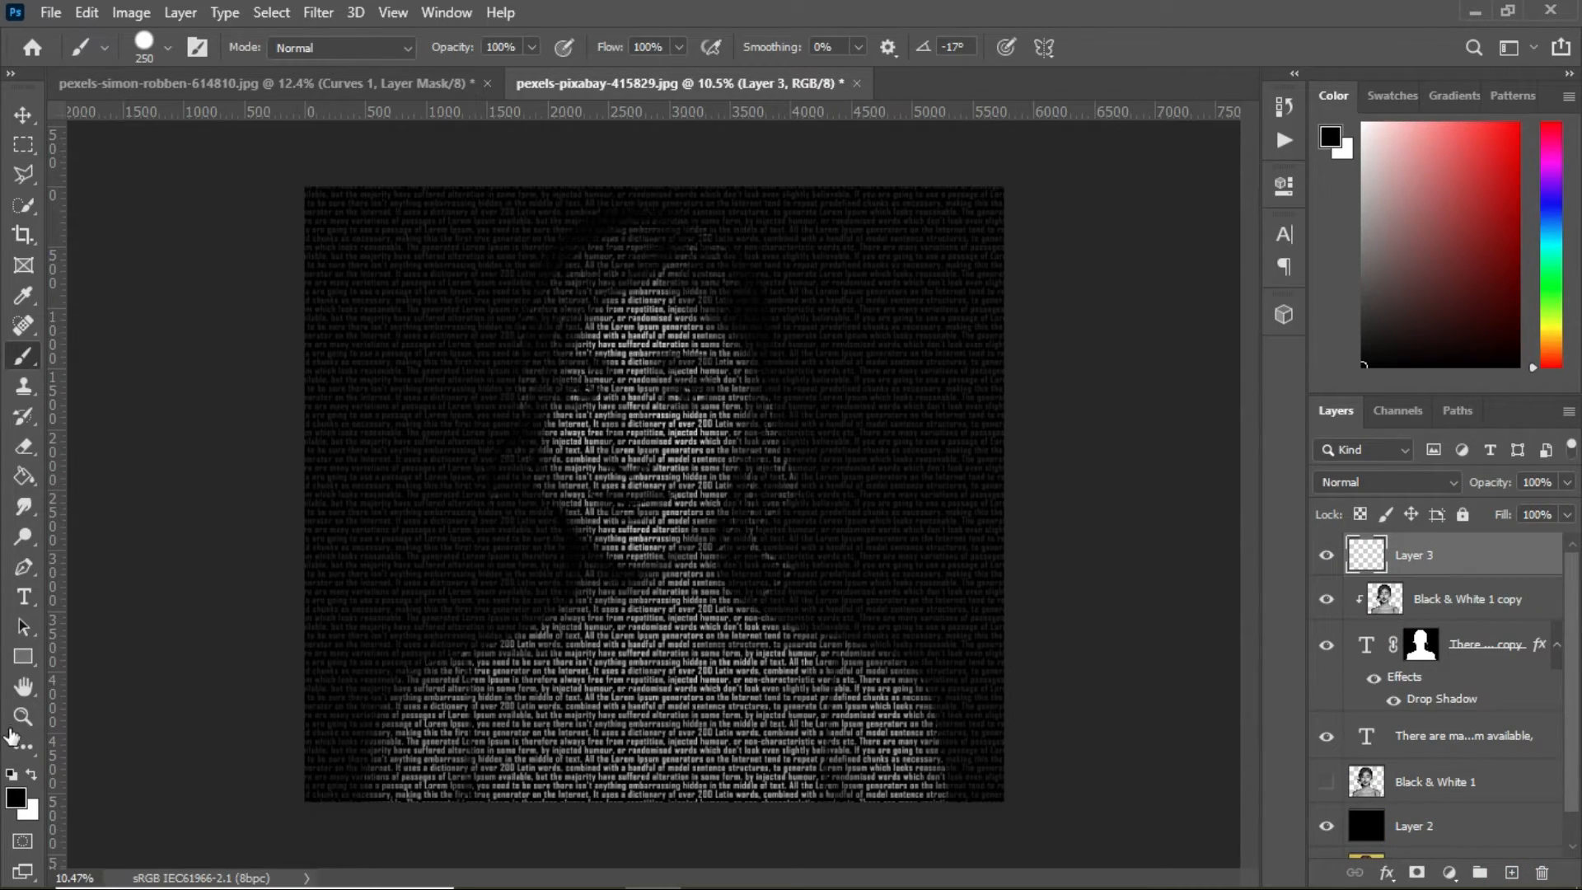
pyautogui.click(33, 775)
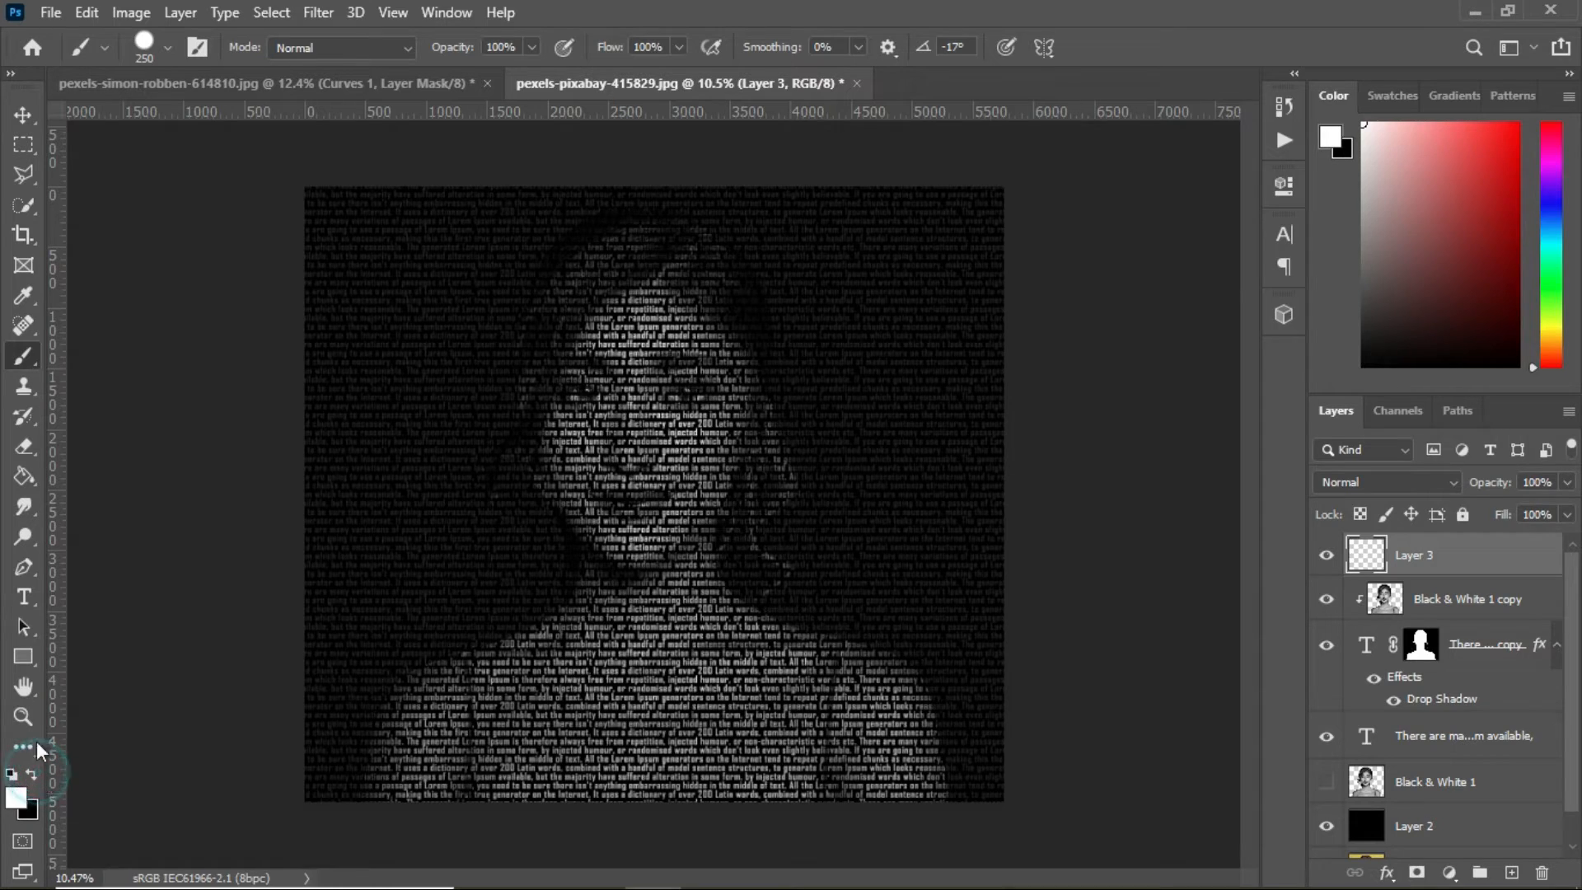
pyautogui.click(23, 476)
pyautogui.click(367, 414)
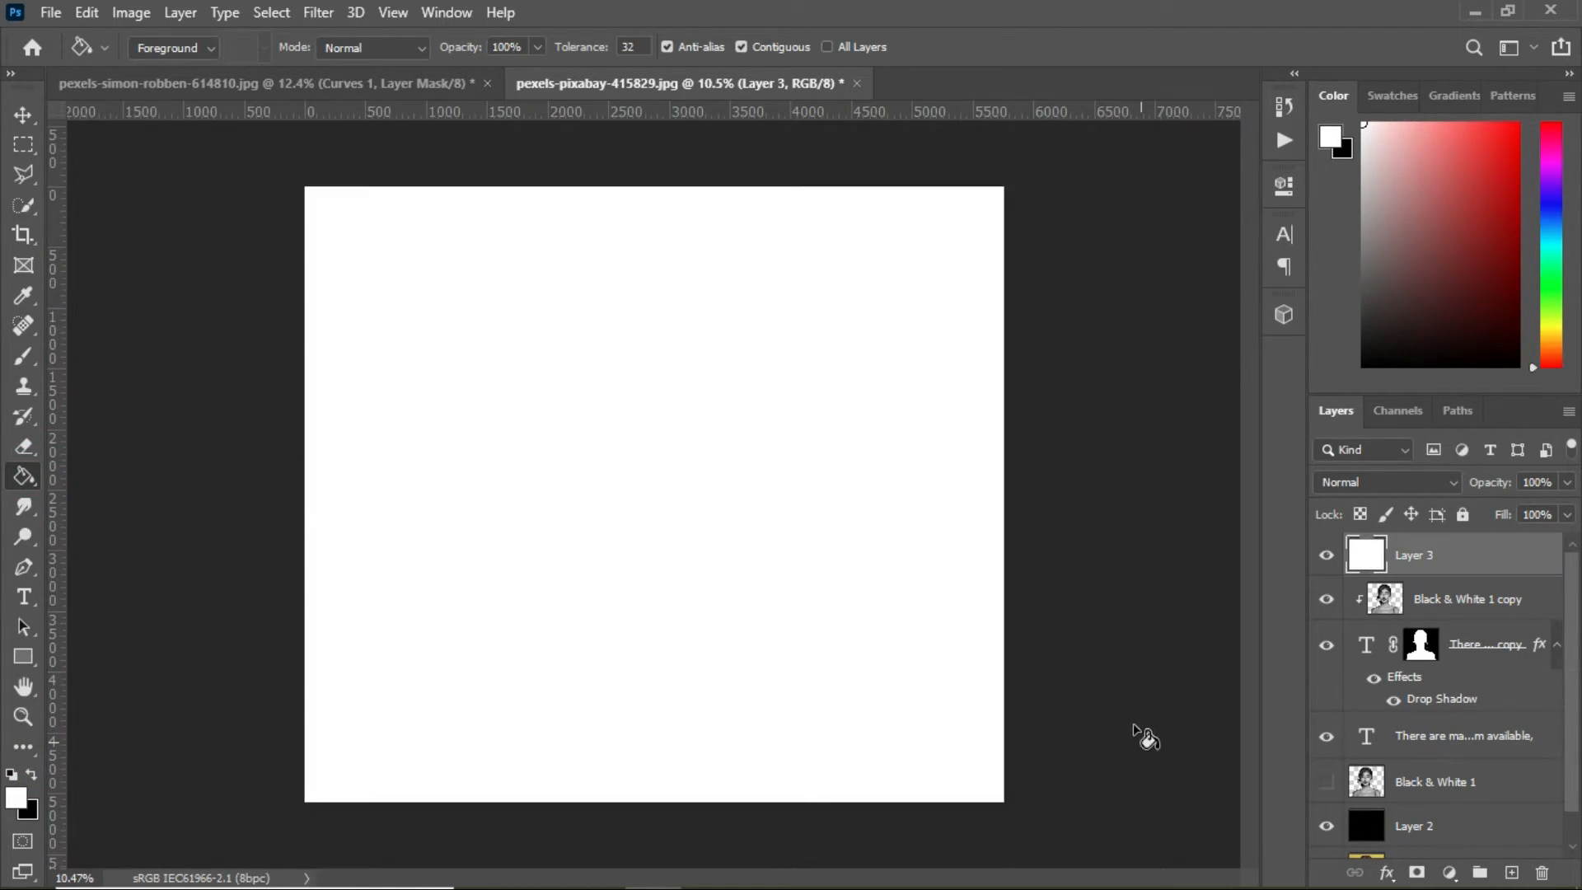
# Set the Fill of the white top layer to 0%.
pyautogui.click(1568, 515)
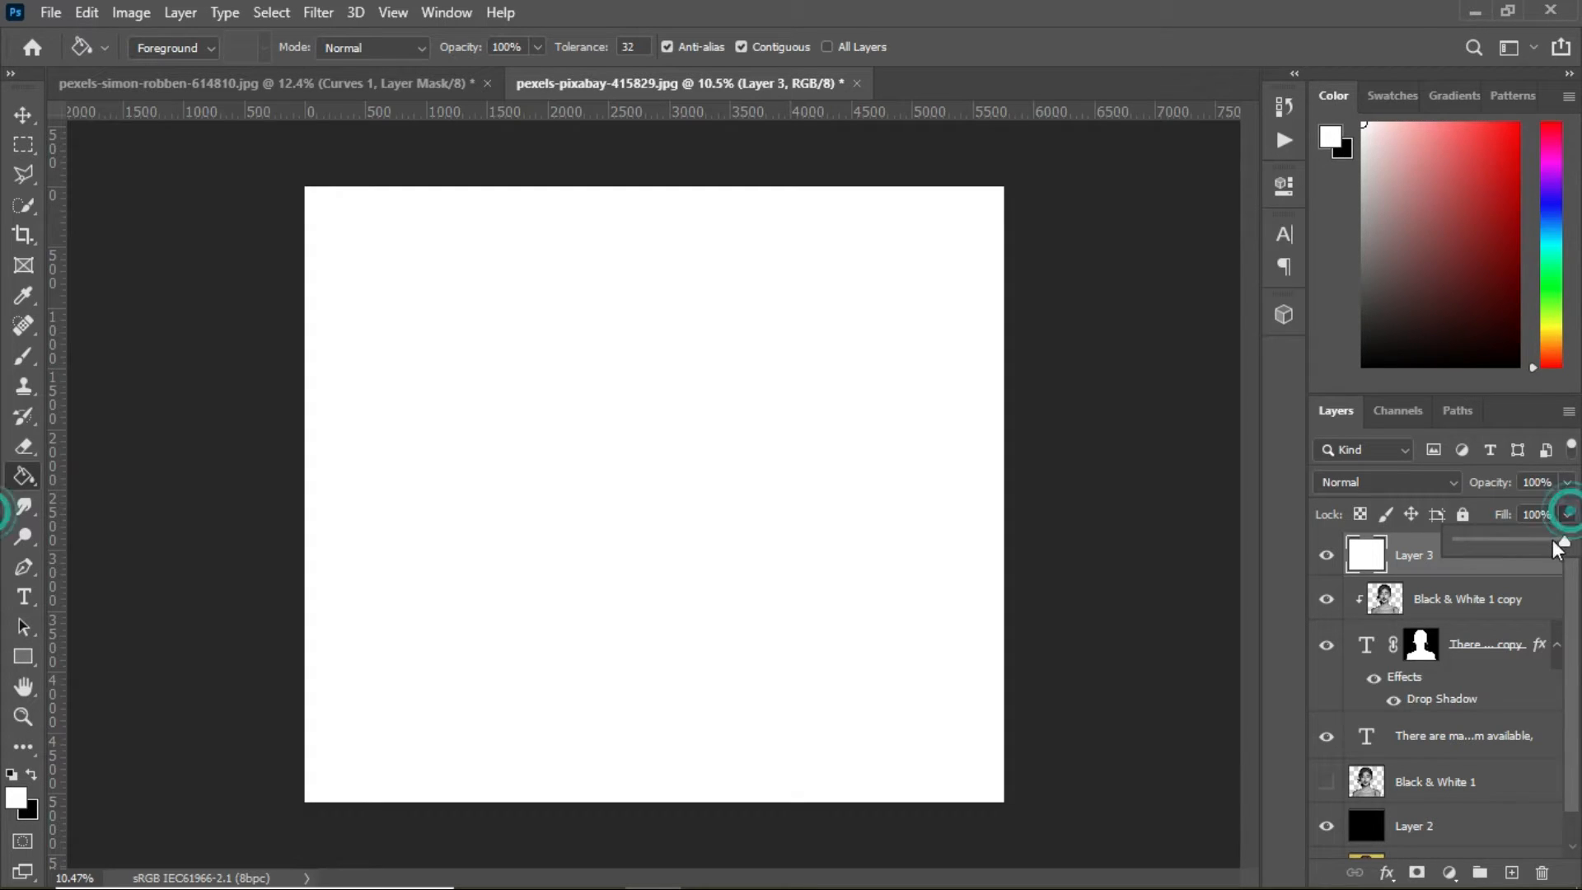
pyautogui.moveTo(1557, 541); pyautogui.dragTo(4, 284)
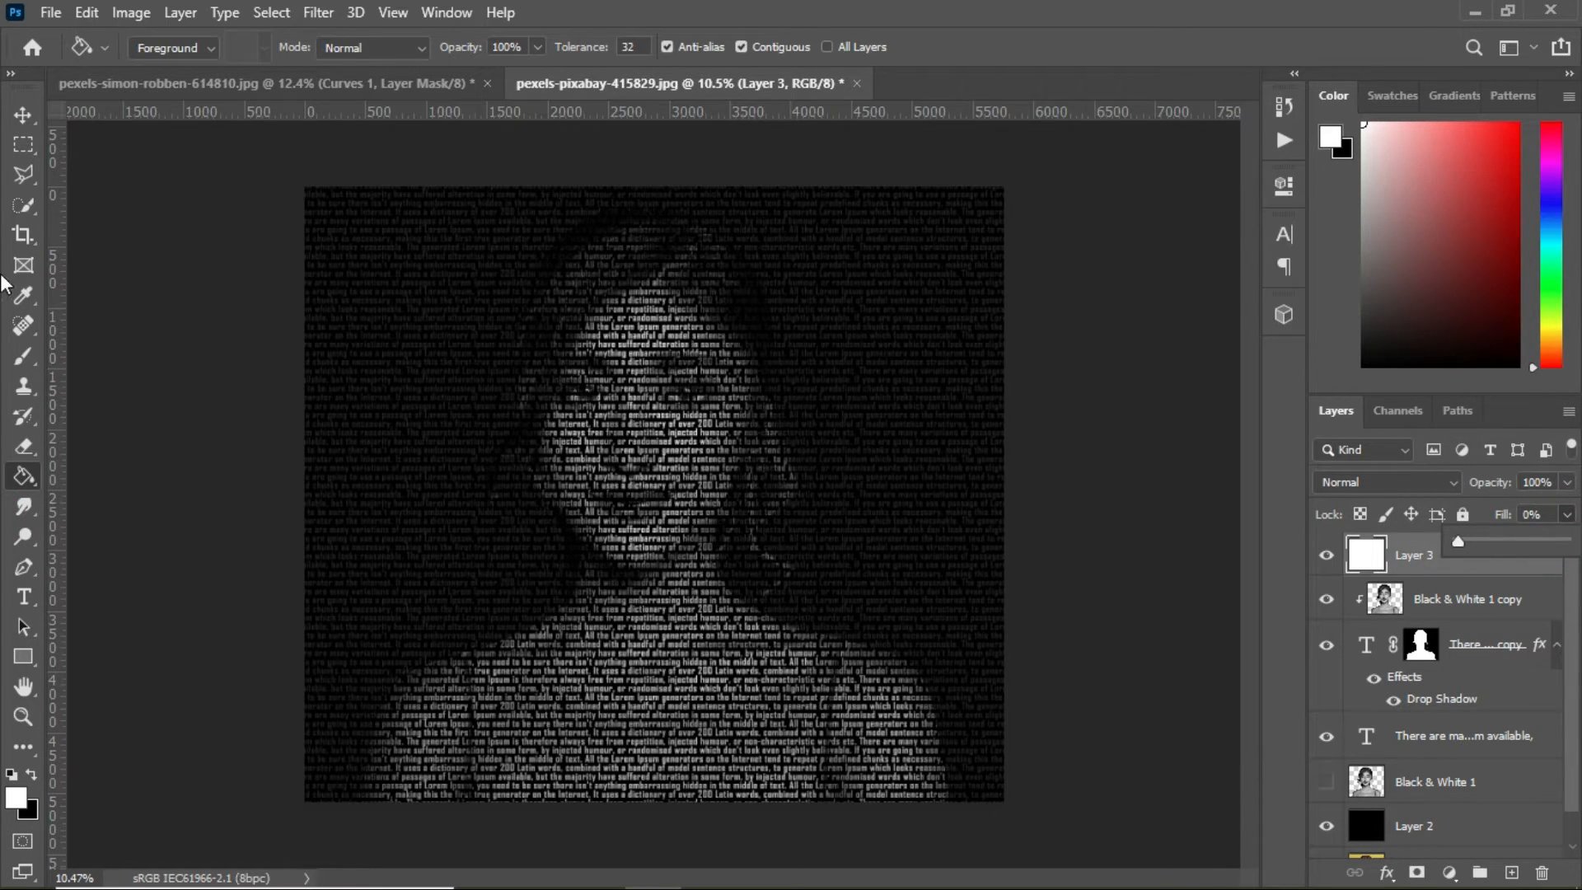
pyautogui.click(23, 115)
# Add an Inner Glow to Layer 3 and set the glow color to white (ffffff).
pyautogui.click(1386, 873)
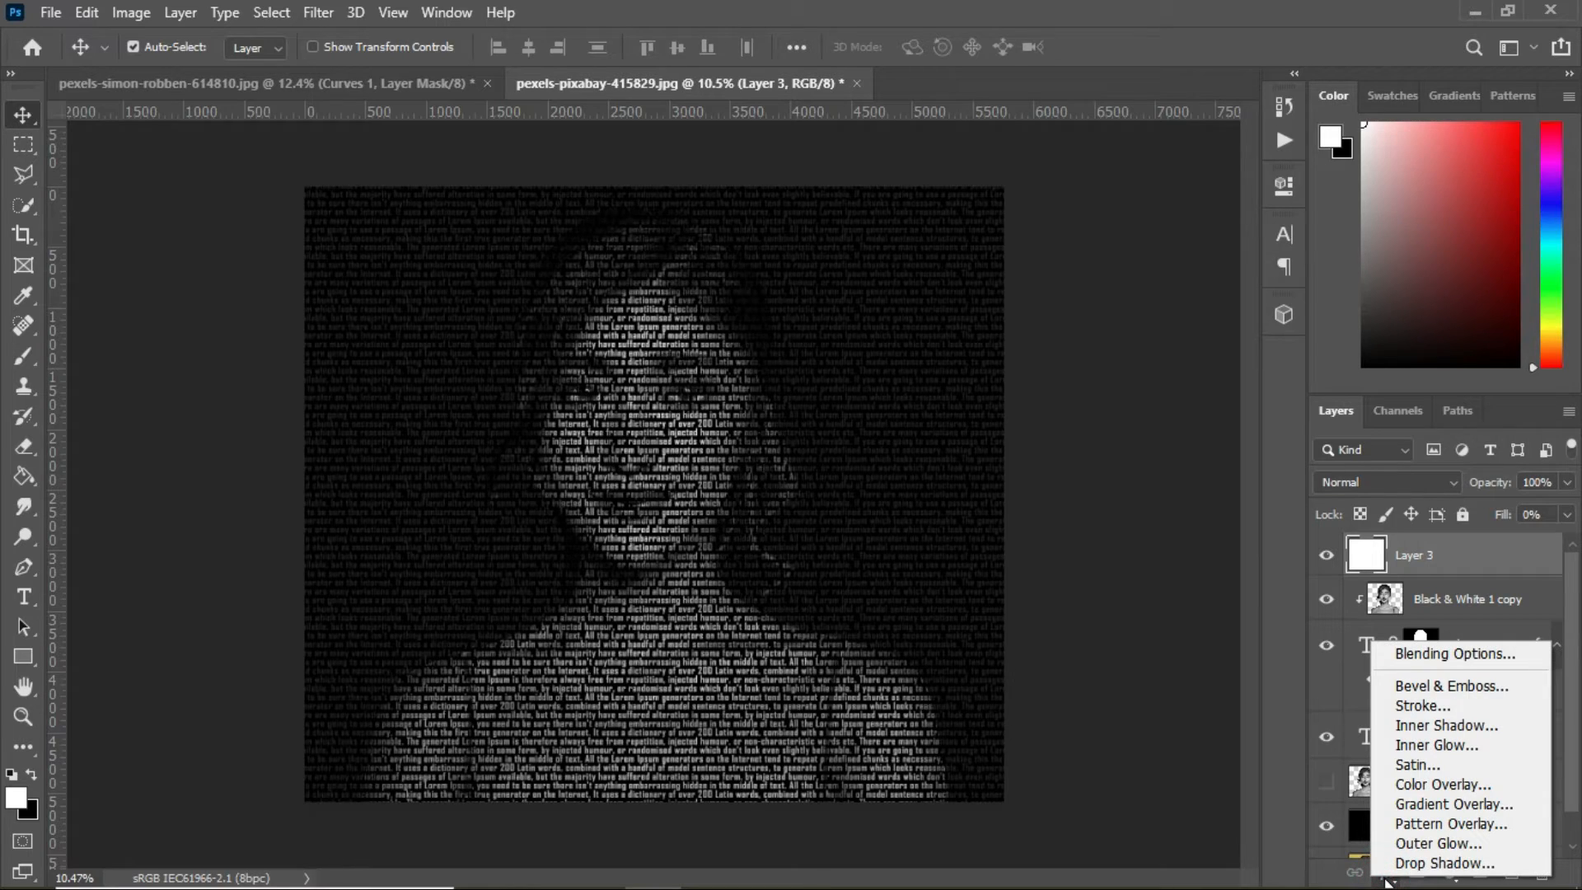
pyautogui.click(1469, 655)
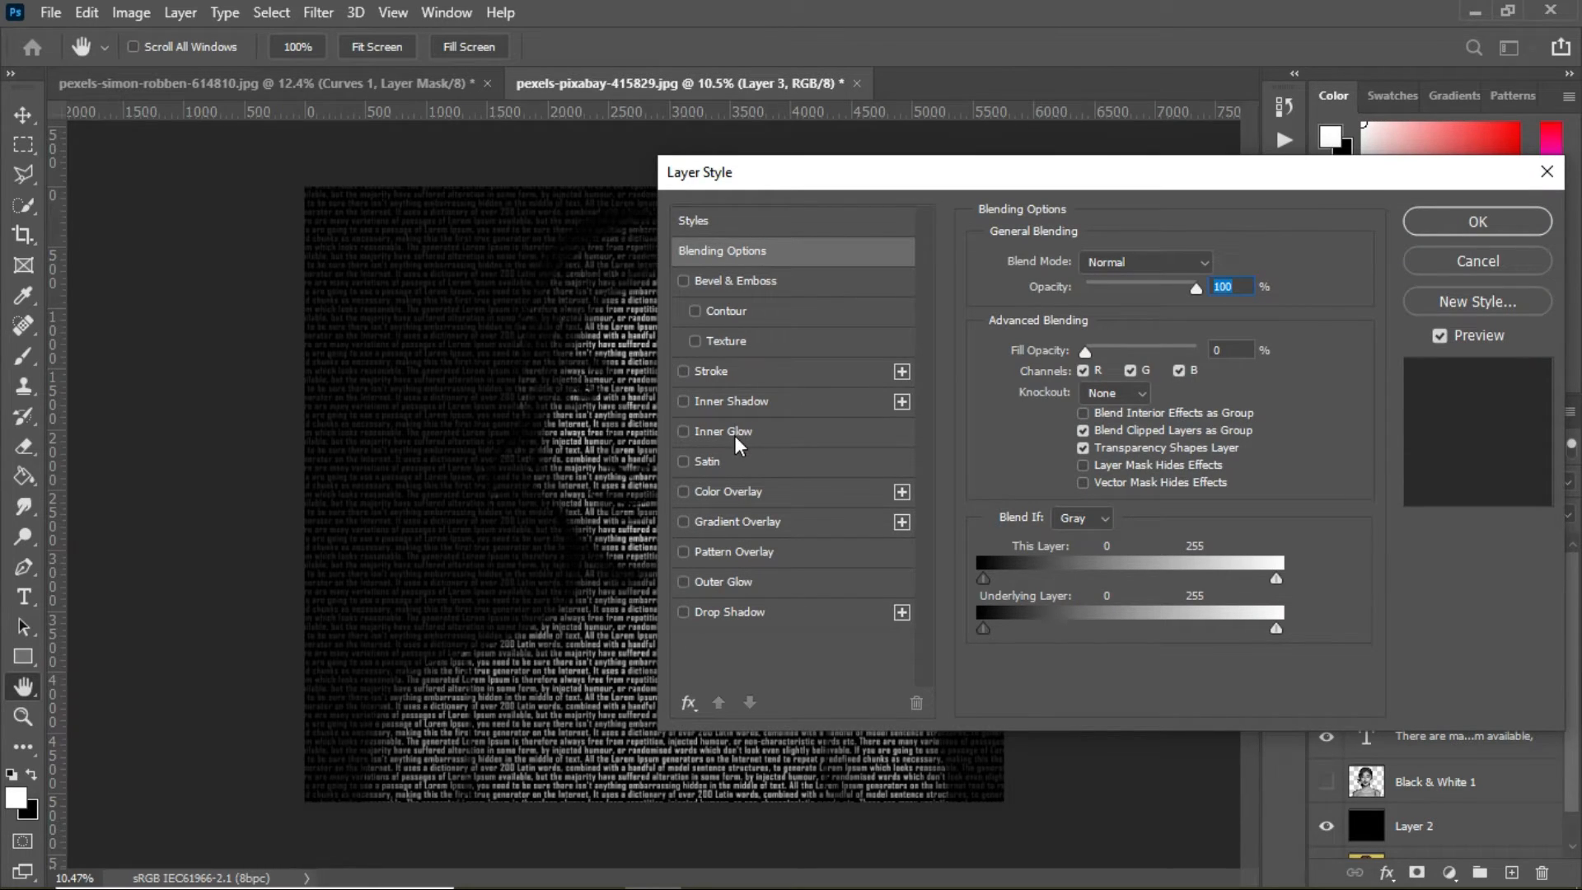
pyautogui.click(734, 433)
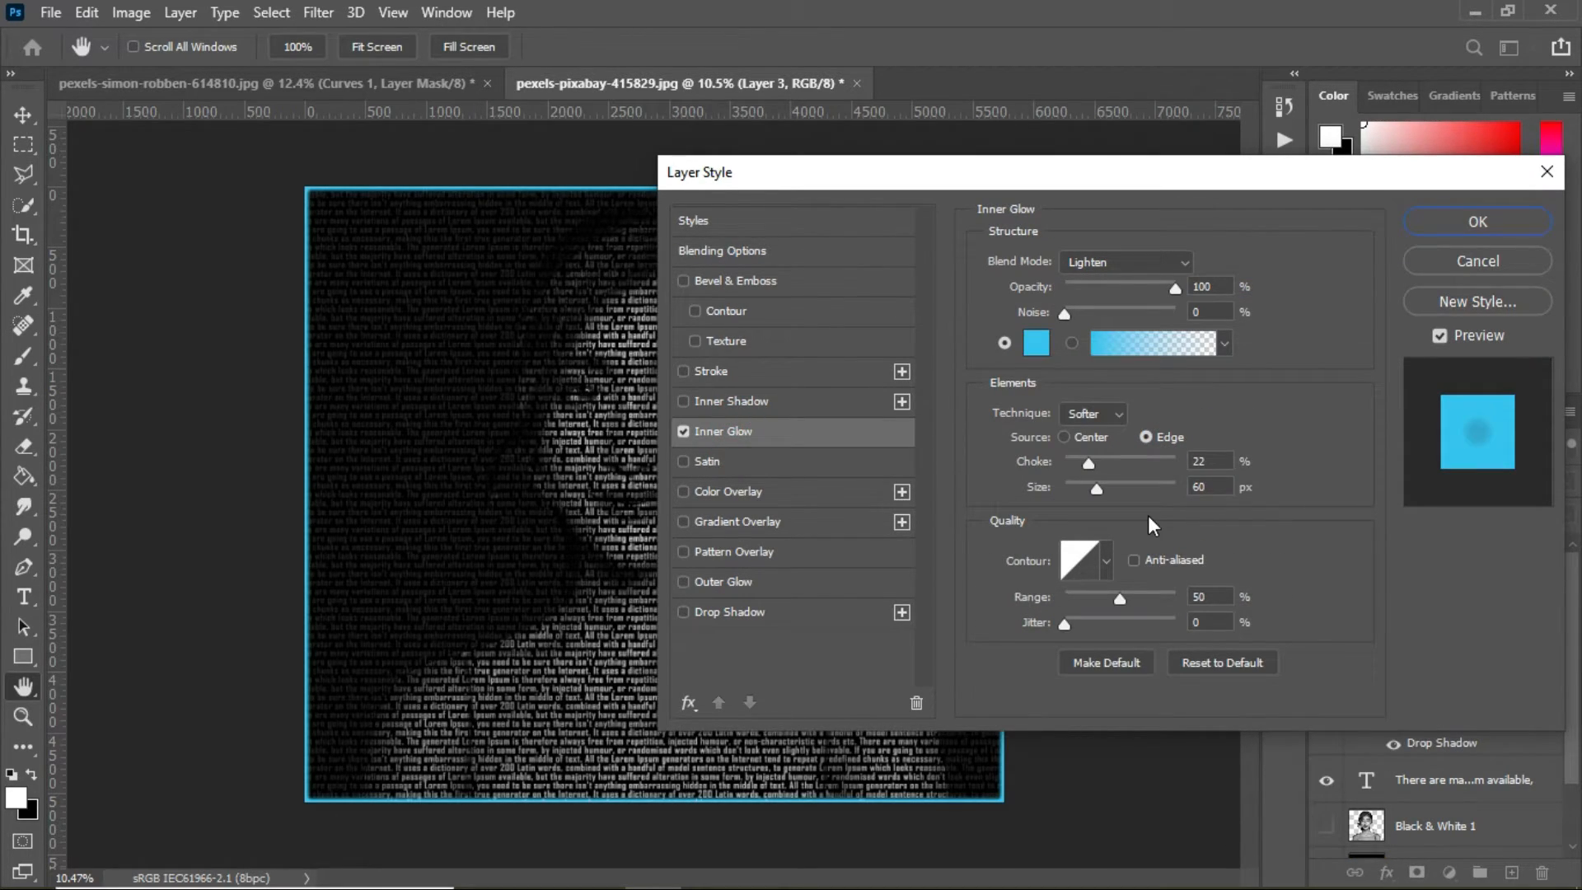
pyautogui.click(1034, 343)
pyautogui.moveTo(1013, 462); pyautogui.dragTo(972, 443)
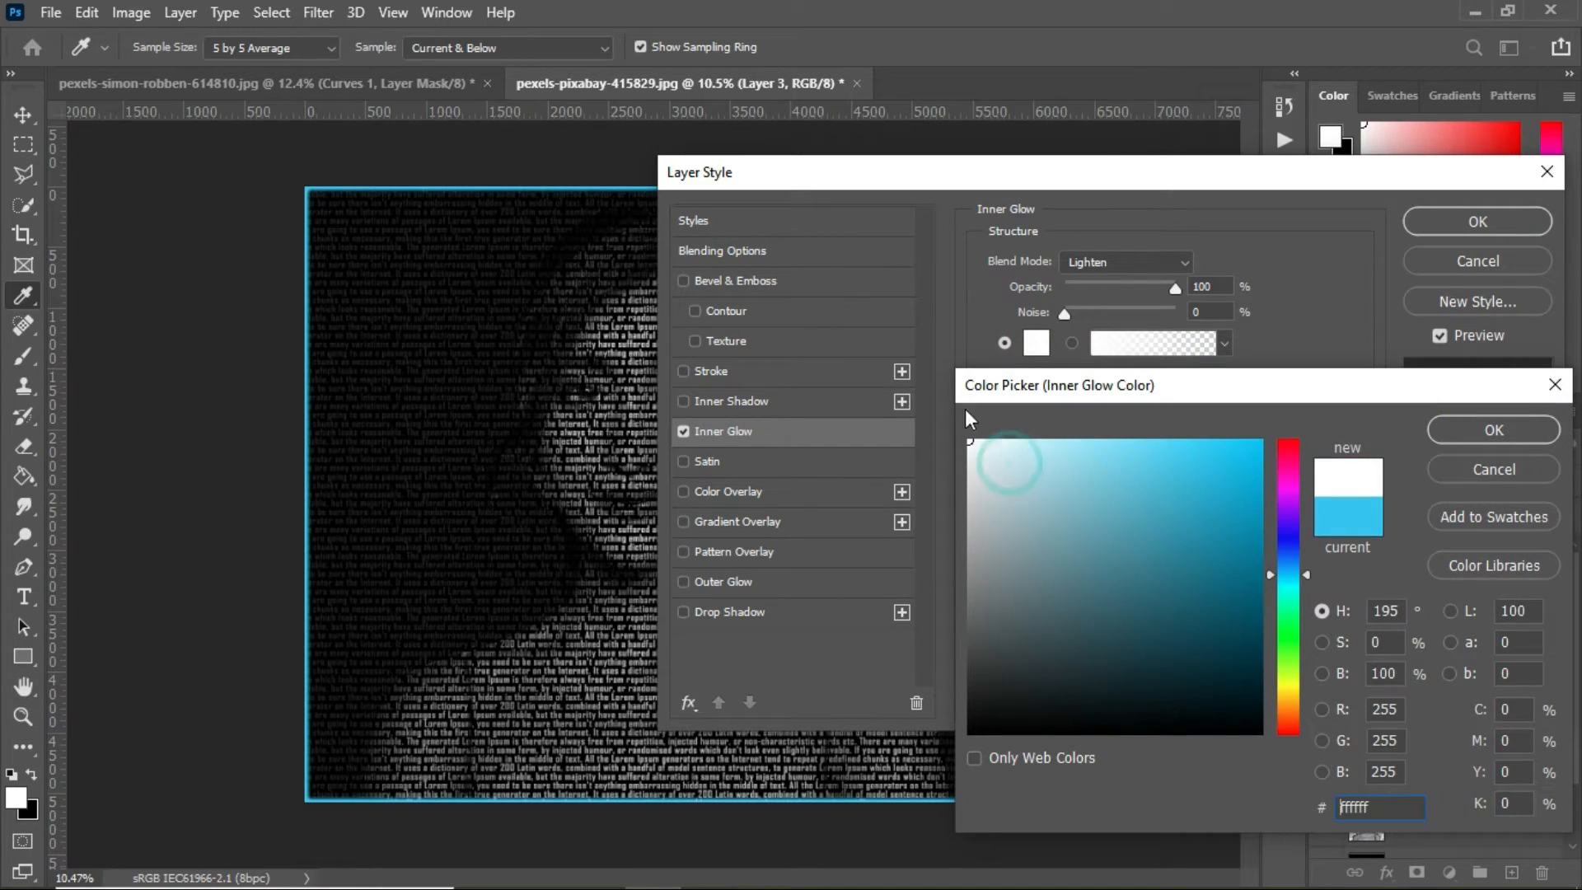
pyautogui.click(1498, 439)
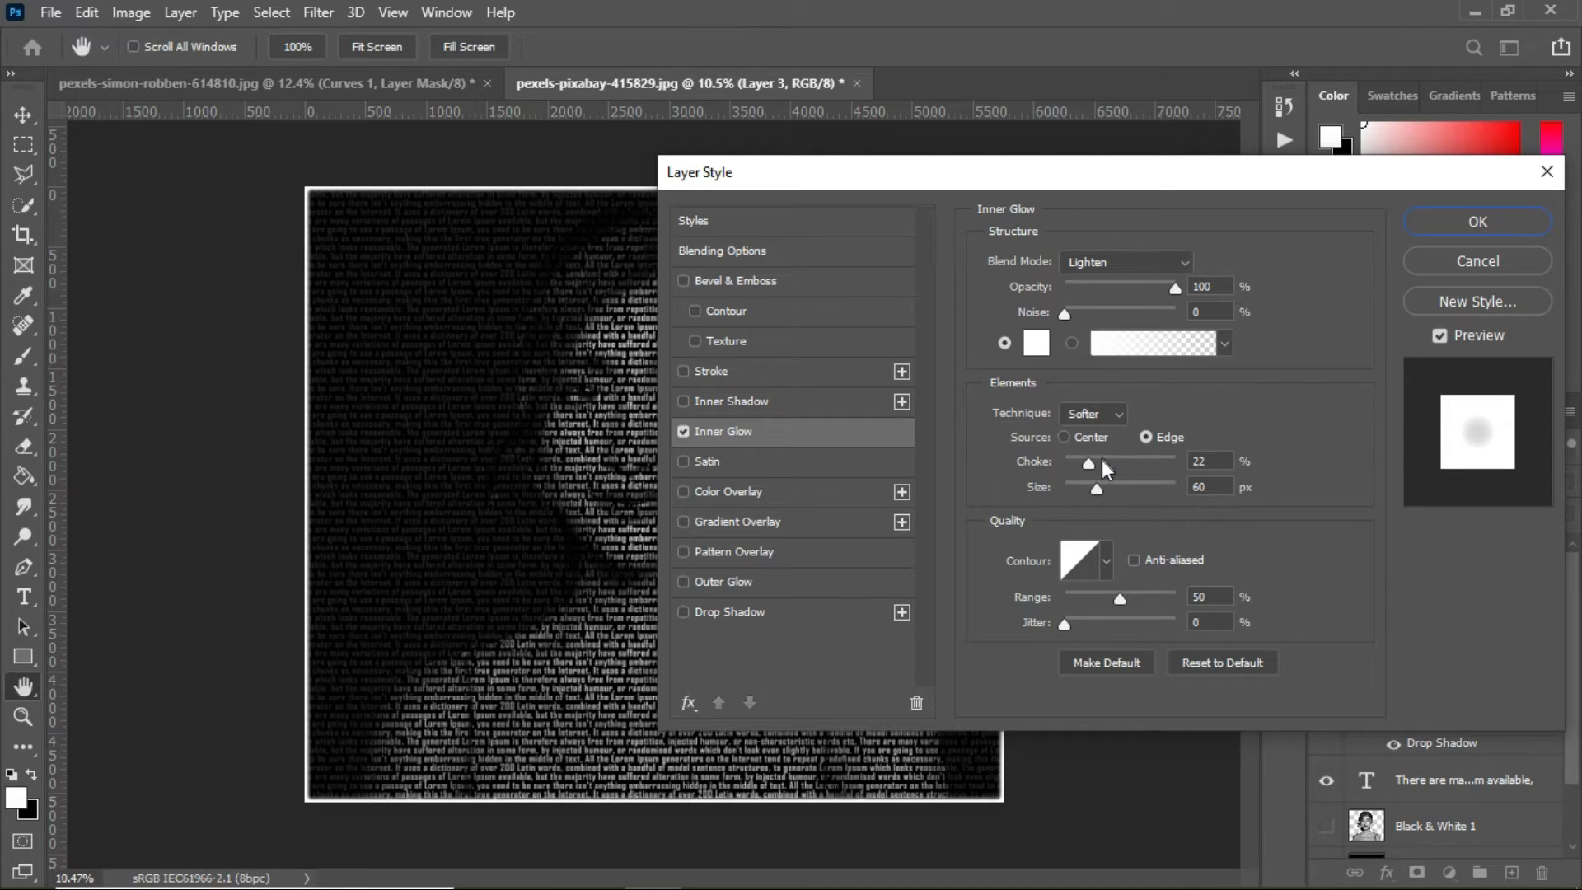
# Set the Inner Glow choke to 60%, size to 163 px and range to 20% to form a white border around the canvas.
pyautogui.moveTo(1095, 488); pyautogui.dragTo(1133, 468)
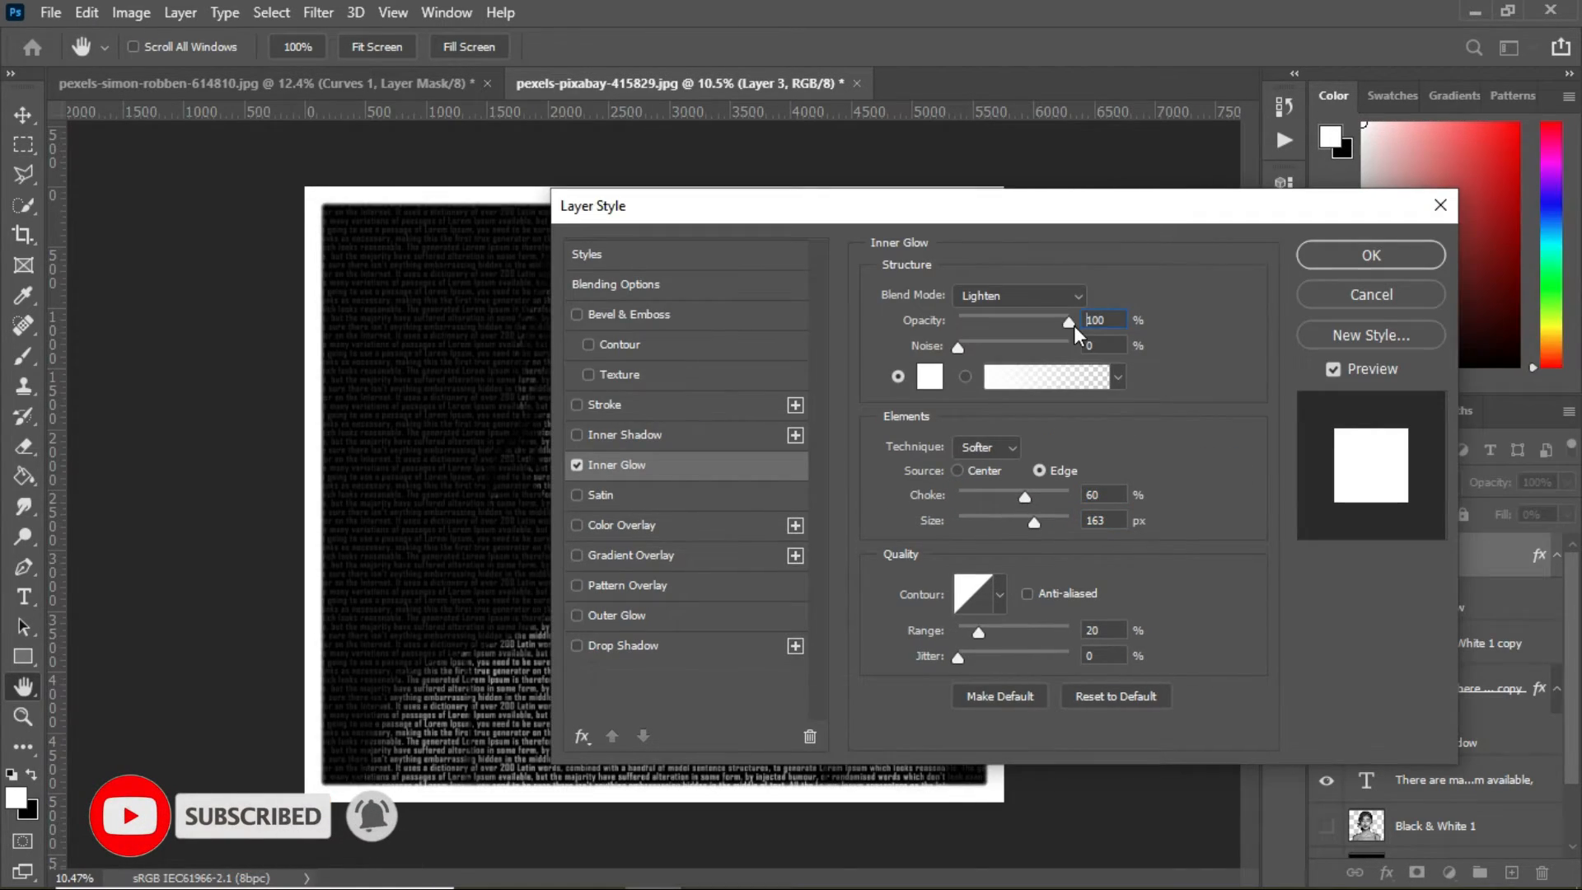
pyautogui.moveTo(1045, 208); pyautogui.dragTo(1498, 140)
pyautogui.moveTo(1188, 185); pyautogui.dragTo(1081, 240)
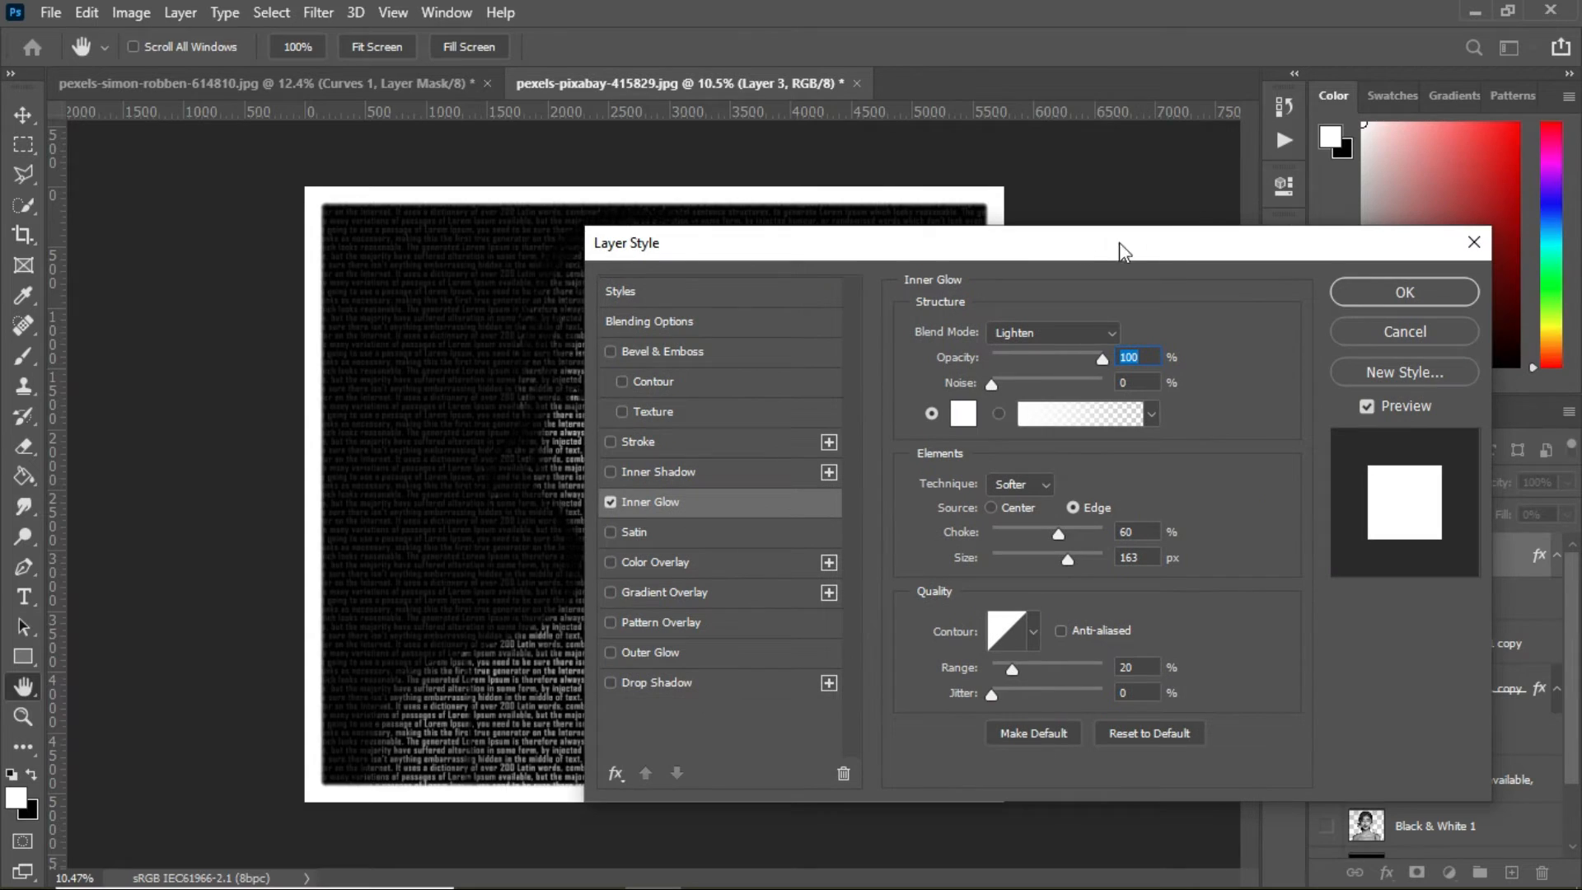
pyautogui.click(1407, 294)
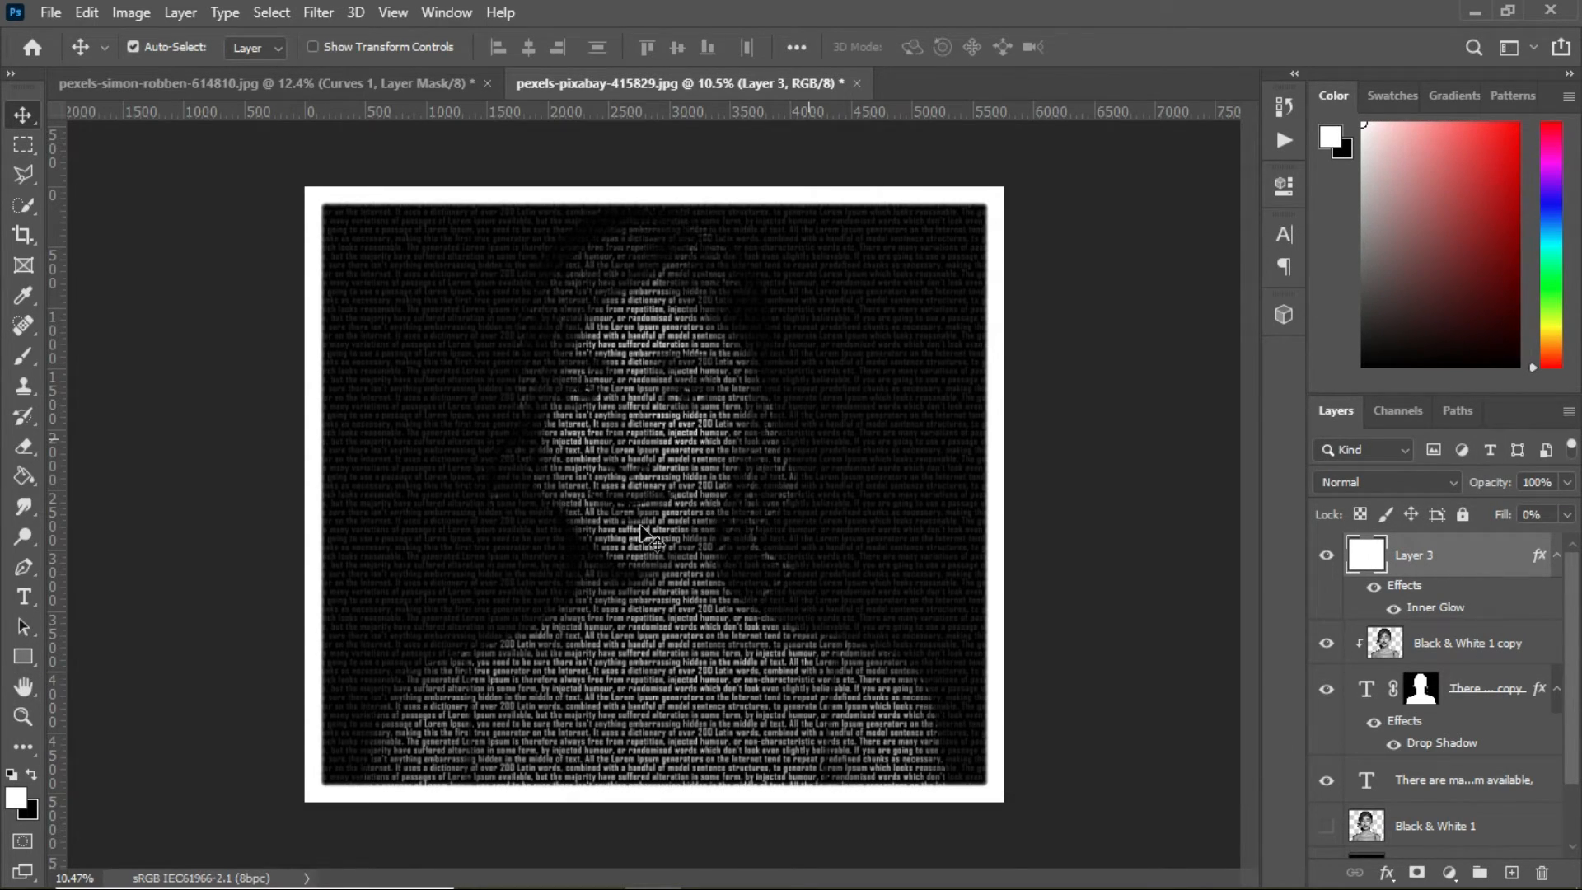
# Inspect the text portrait and its white border both close up and across the whole canvas.
pyautogui.scroll(-4, 641, 526)
pyautogui.scroll(4, 641, 526)
pyautogui.scroll(2, 642, 532)
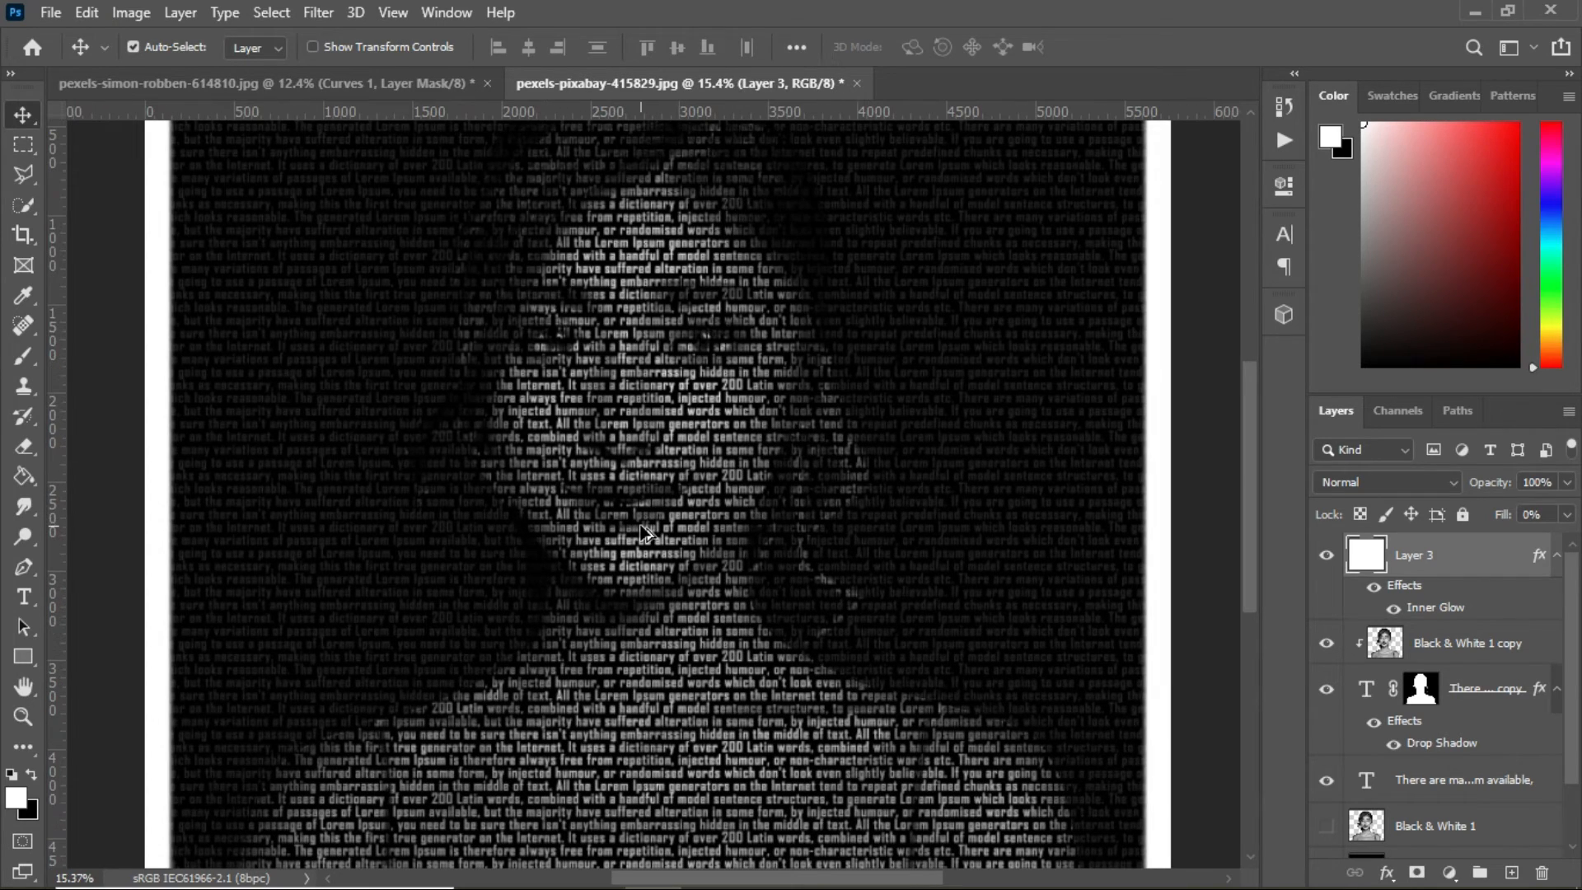
pyautogui.scroll(3, 194, 525)
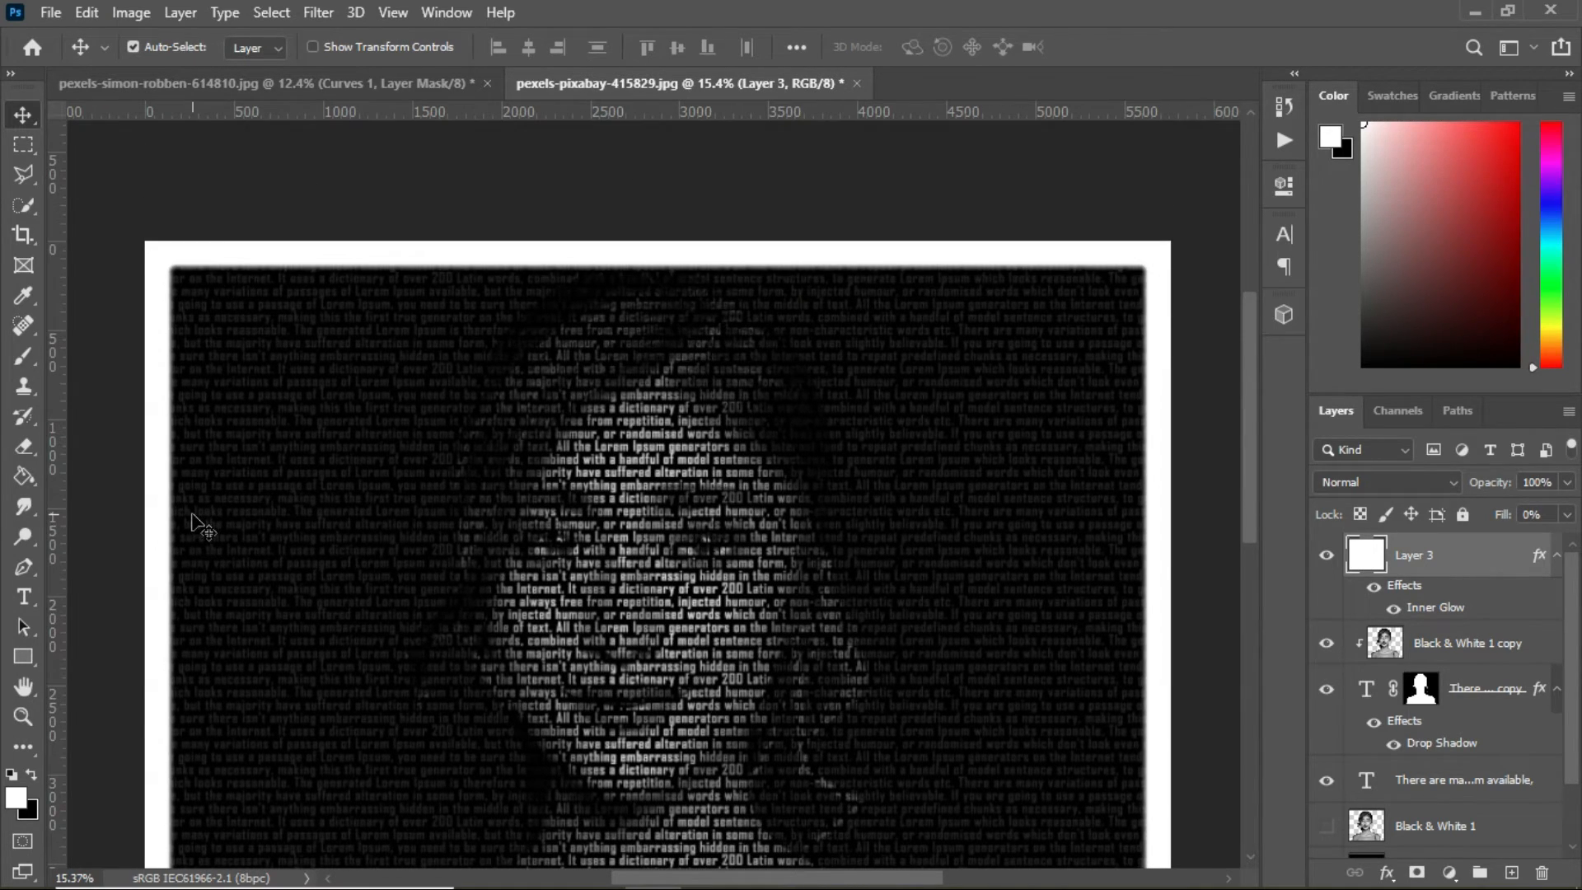
pyautogui.scroll(-2, 880, 579)
pyautogui.click(1567, 482)
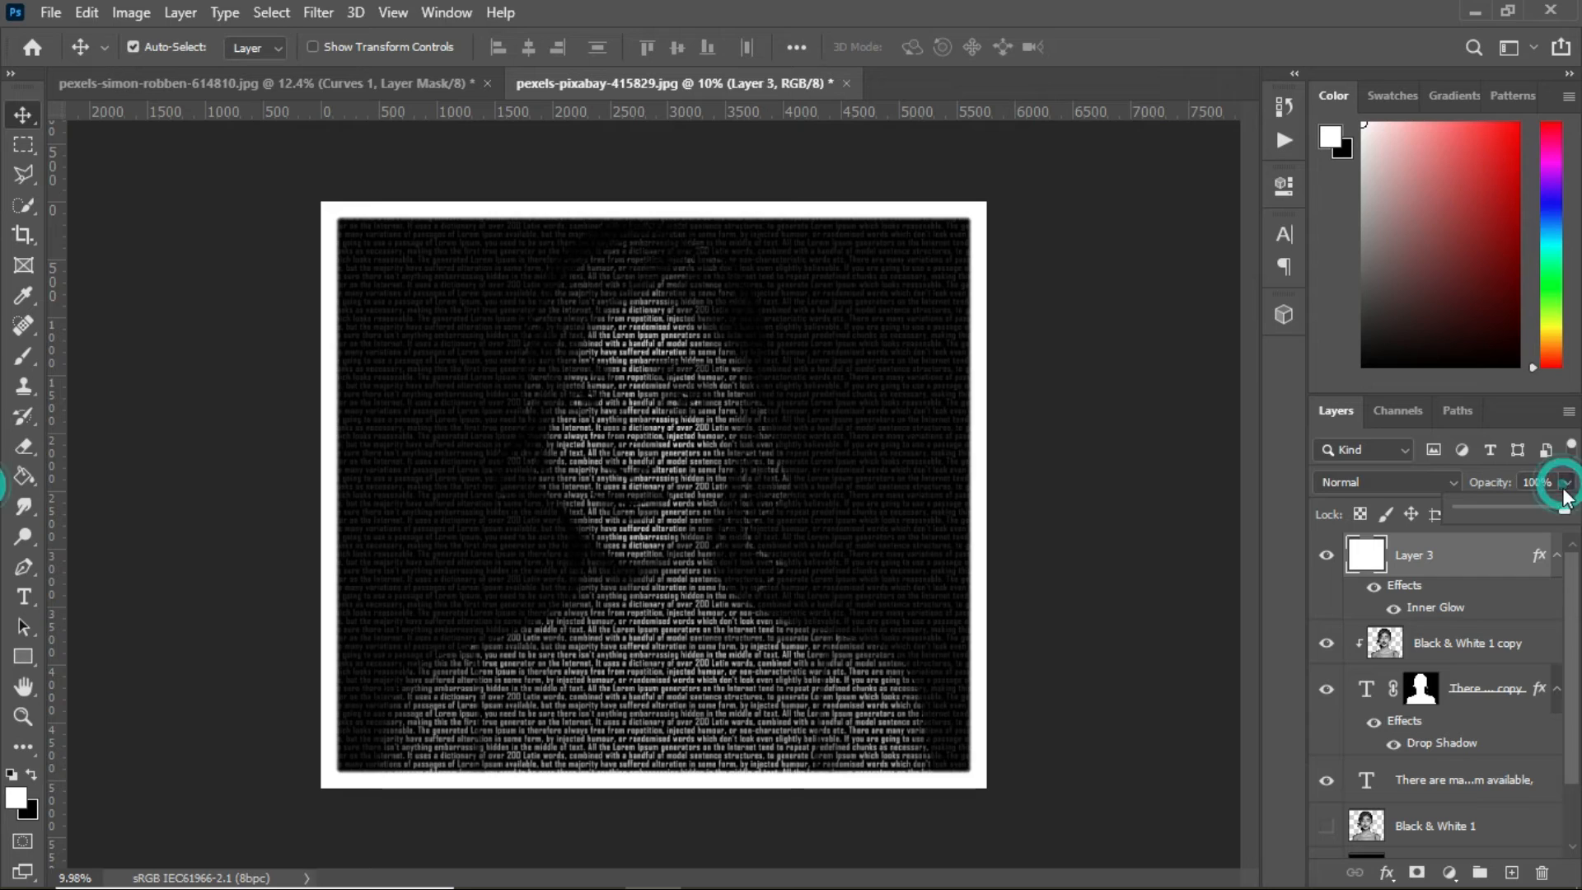
pyautogui.moveTo(1565, 511)
pyautogui.mouseDown()
pyautogui.moveTo(1510, 513)
pyautogui.moveTo(1564, 513)
pyautogui.mouseUp()
pyautogui.scroll(1, 692, 478)
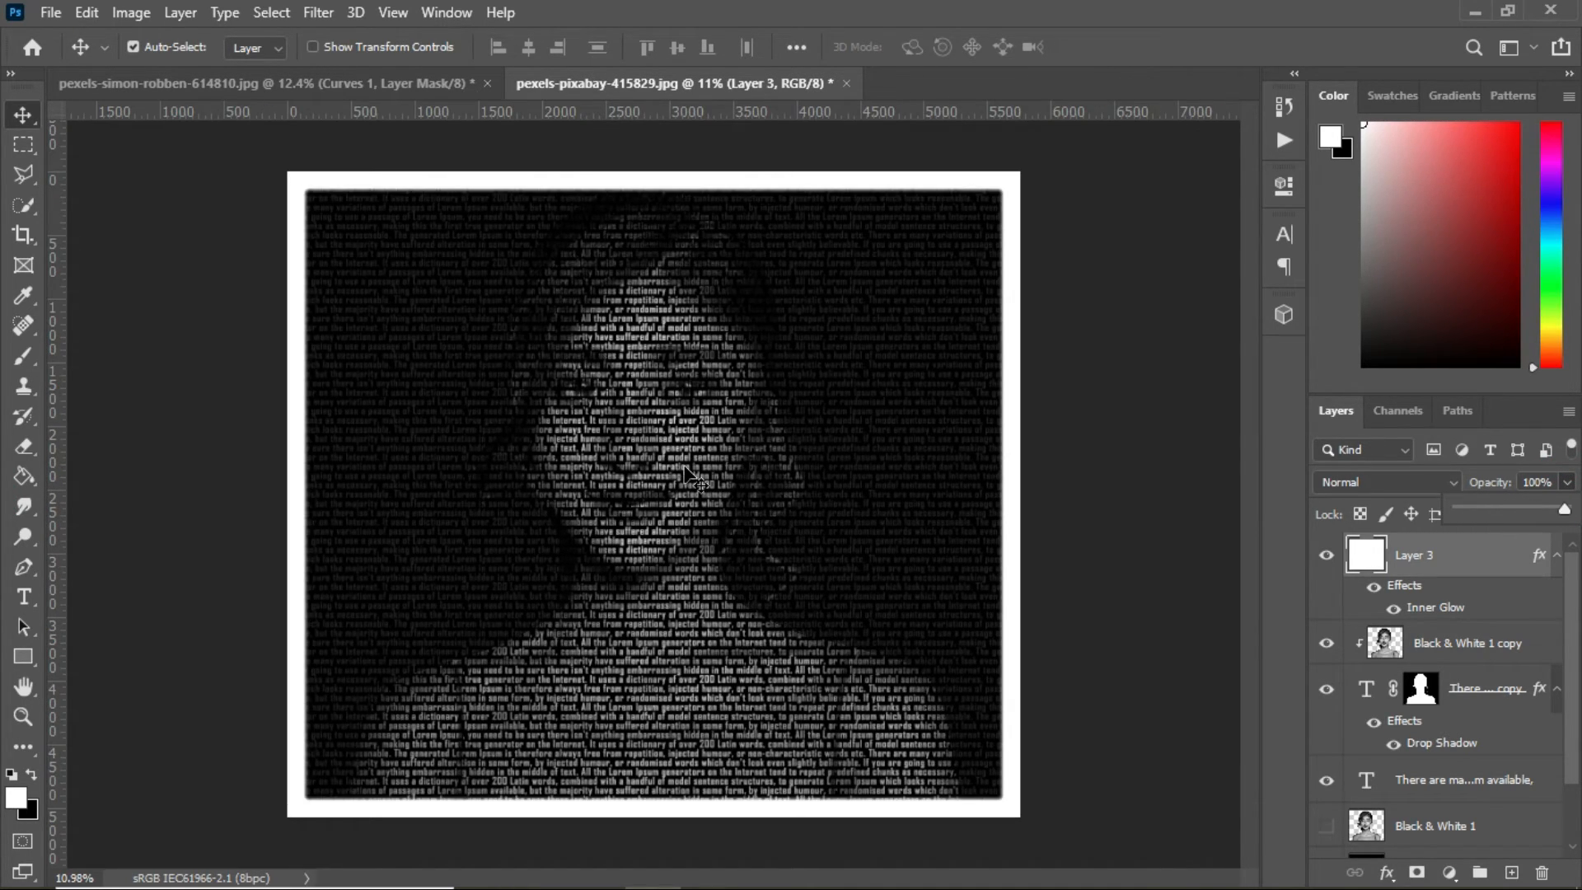